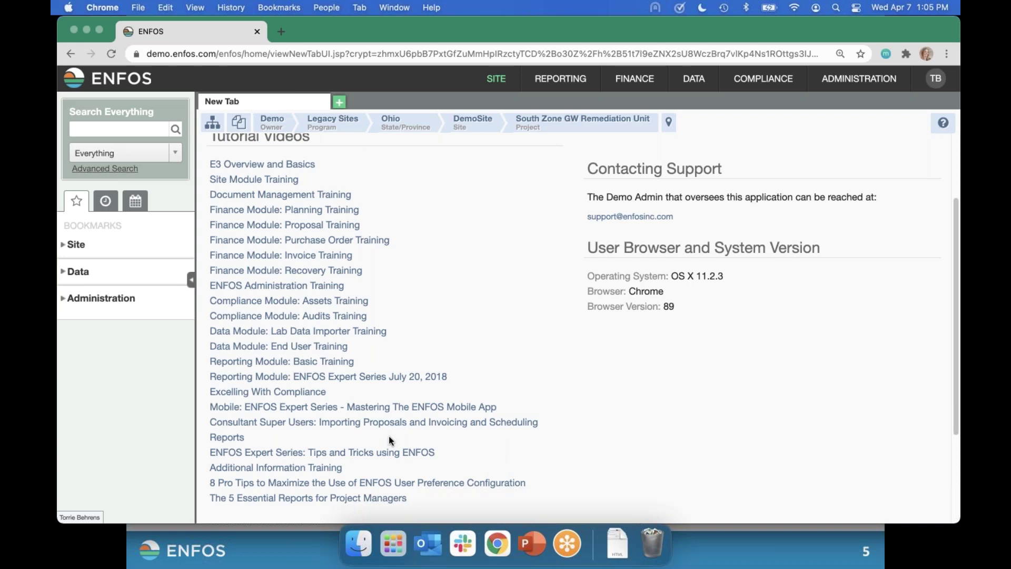
Open the PM Desktop for the South Zone GW Remediation Unit project and collapse the bookmarks sidebar
mouse_move(497, 82)
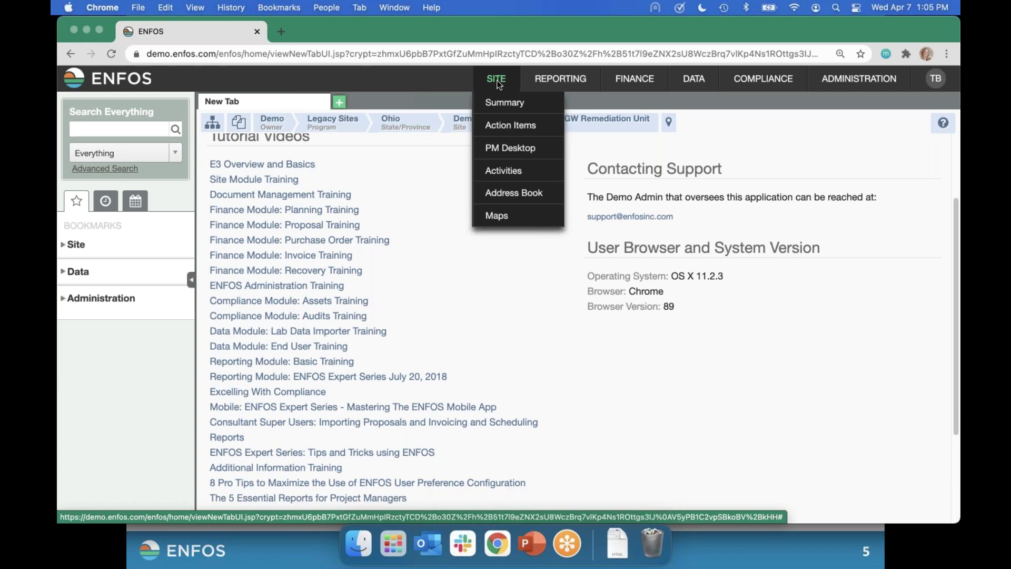
left_click(505, 150)
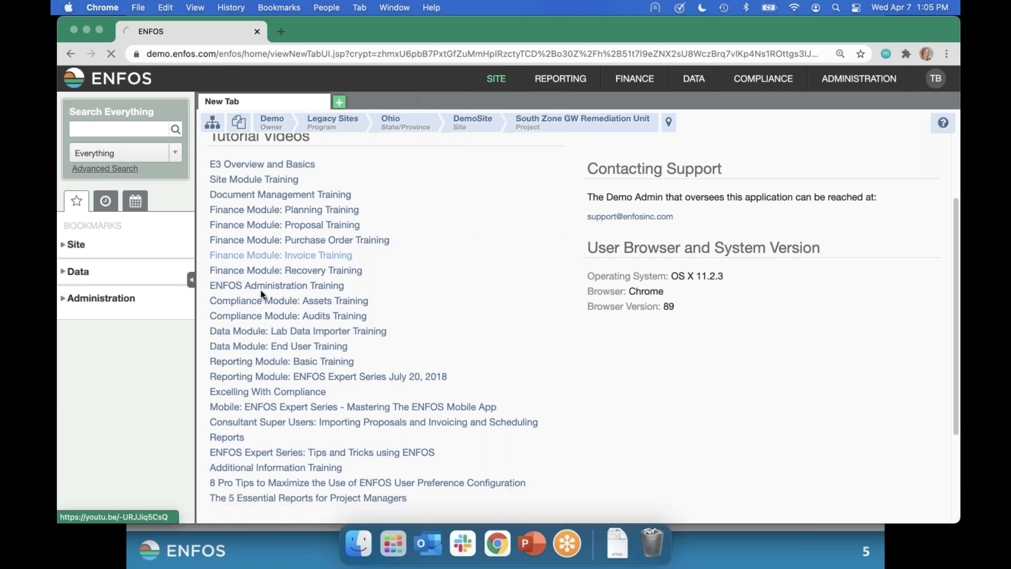
left_click(191, 284)
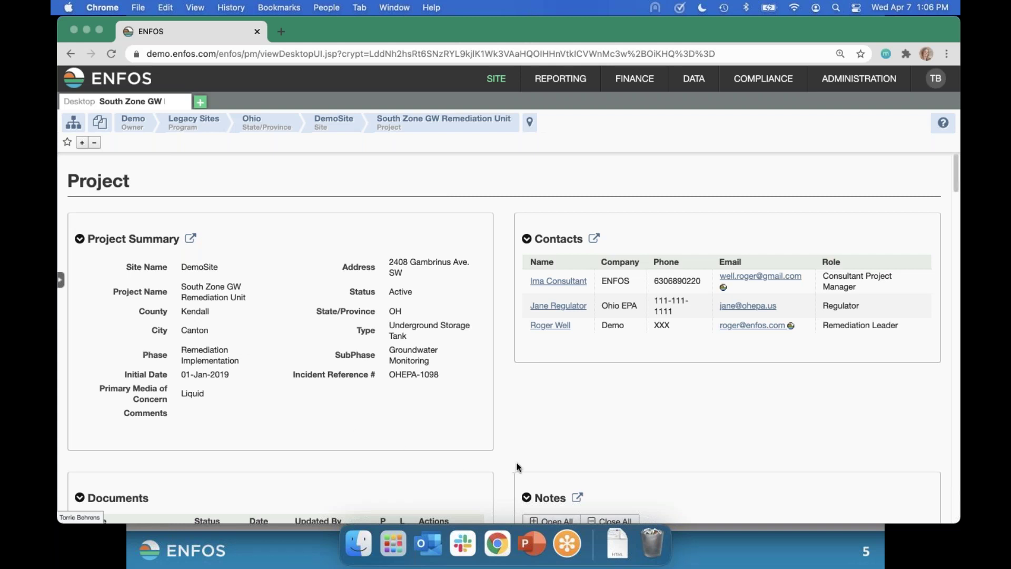
Review the Project section of the desktop, including the summary, contacts, documents and notes
scroll(599, 429, "down", 3)
scroll(599, 429, "down", 3)
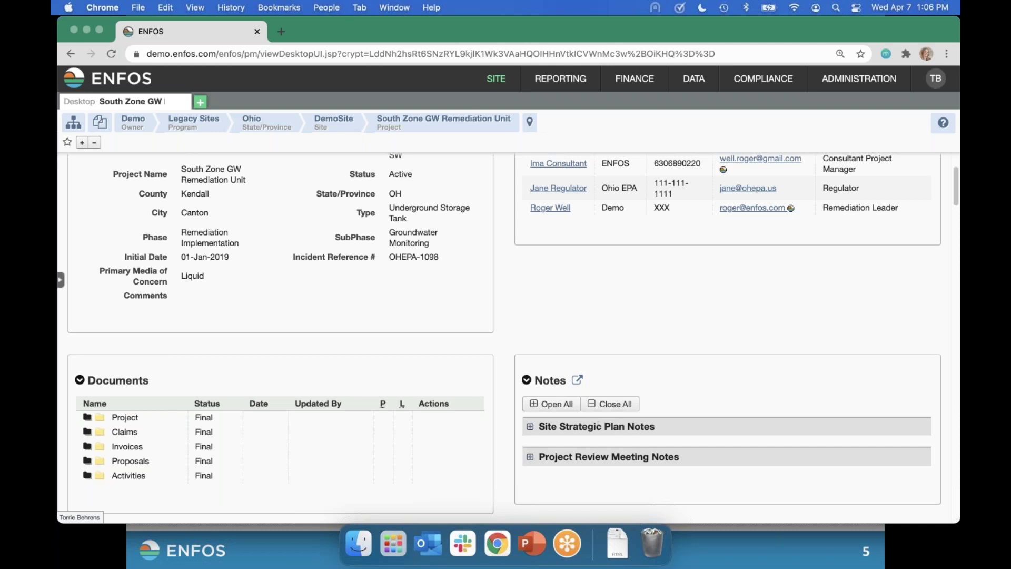
scroll(682, 320, "down", 5)
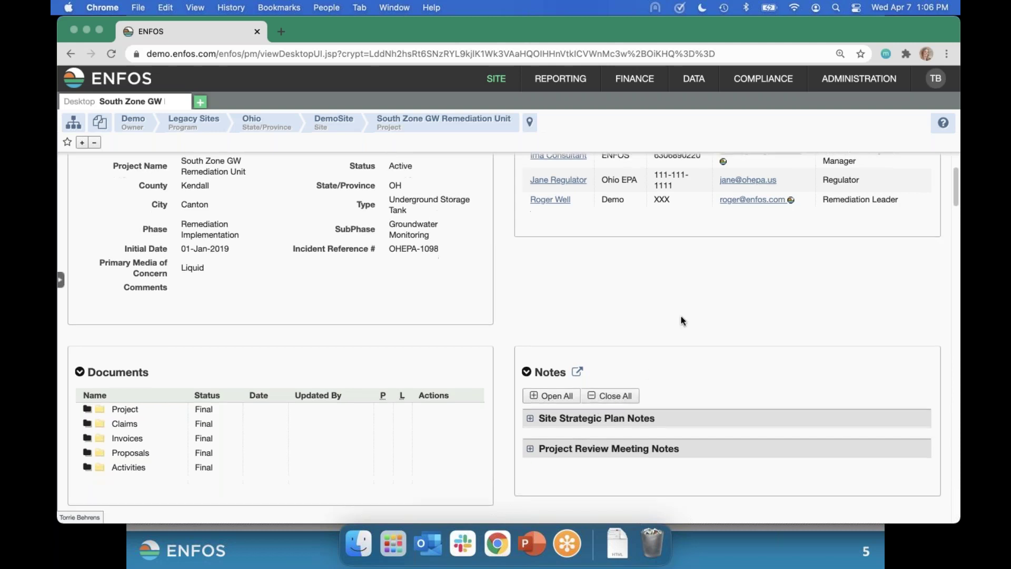
scroll(688, 337, "down", 10)
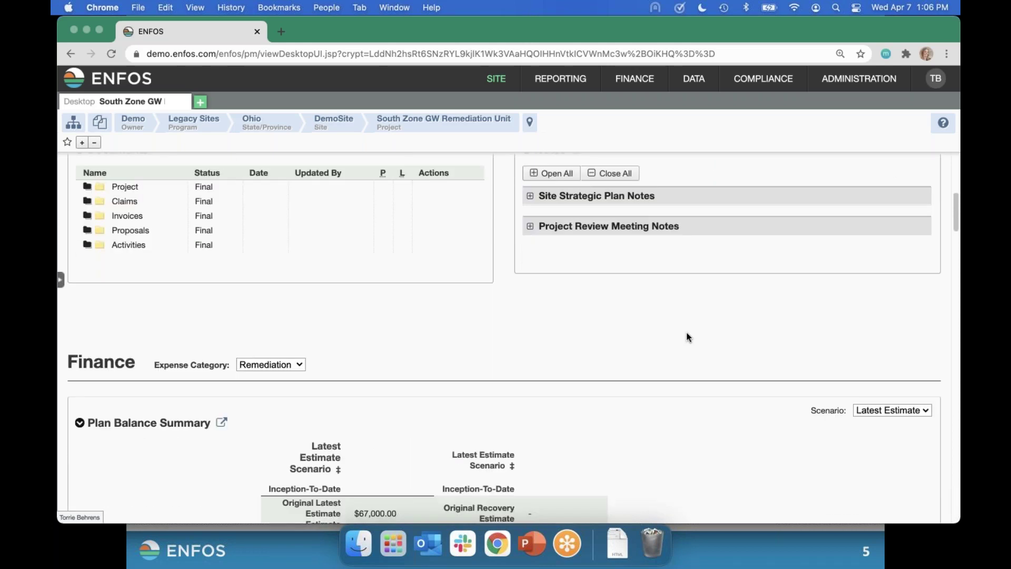
Examine the Plan Balance Summary and the Full Plan WBS table in the Finance section
scroll(686, 335, "down", 1)
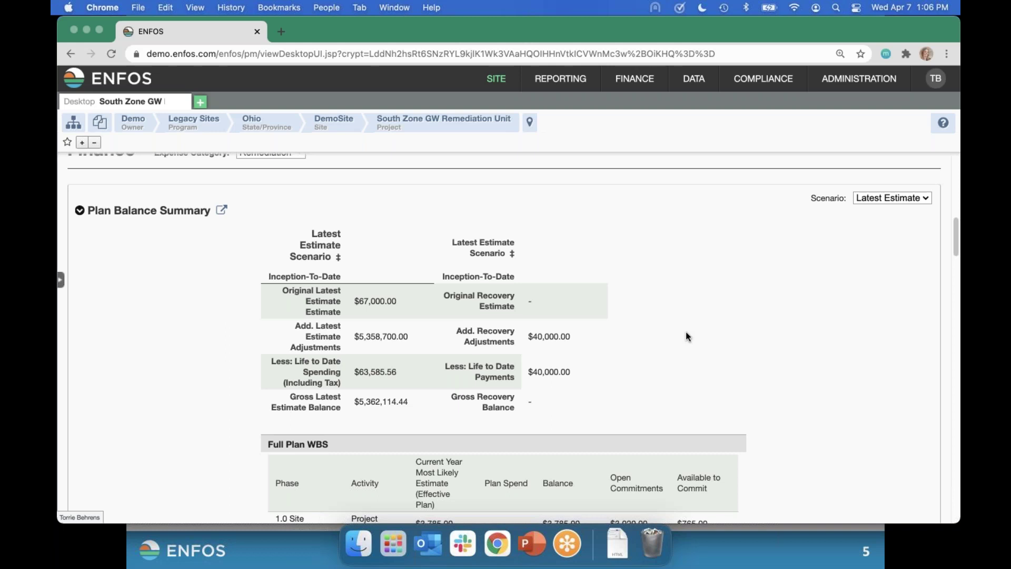
scroll(687, 331, "down", 7)
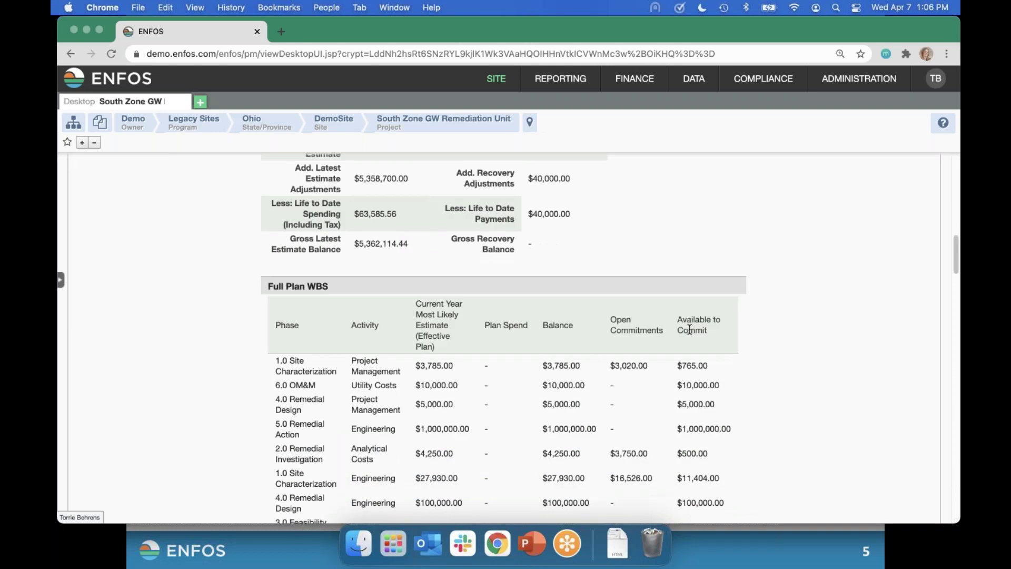
scroll(689, 331, "down", 2)
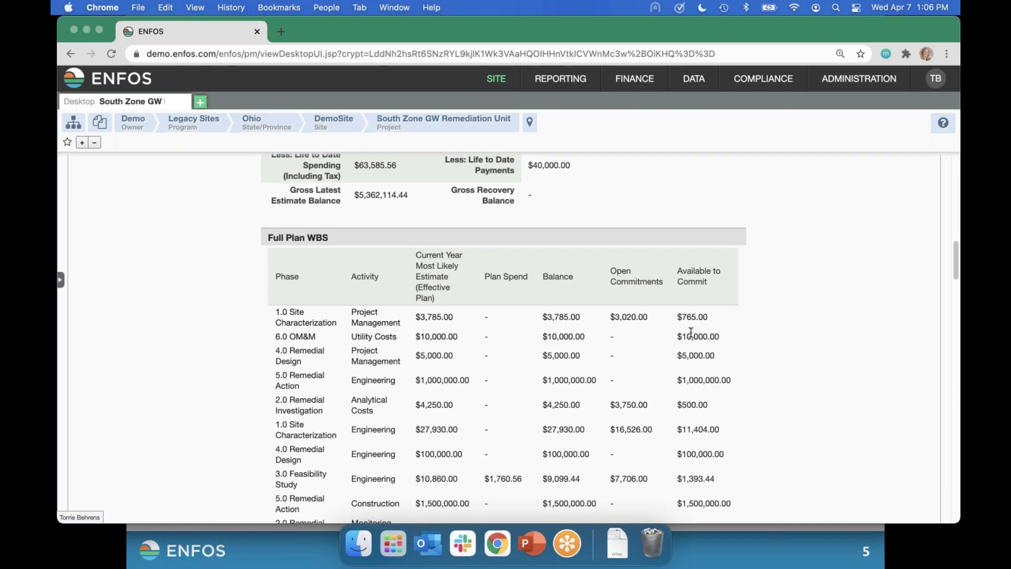
scroll(692, 337, "down", 1)
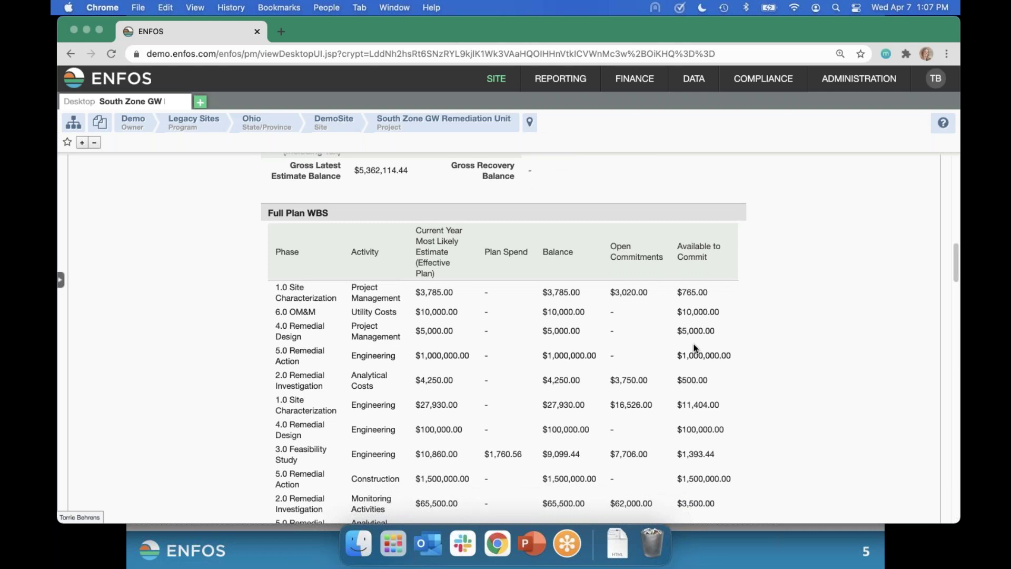
scroll(658, 358, "down", 15)
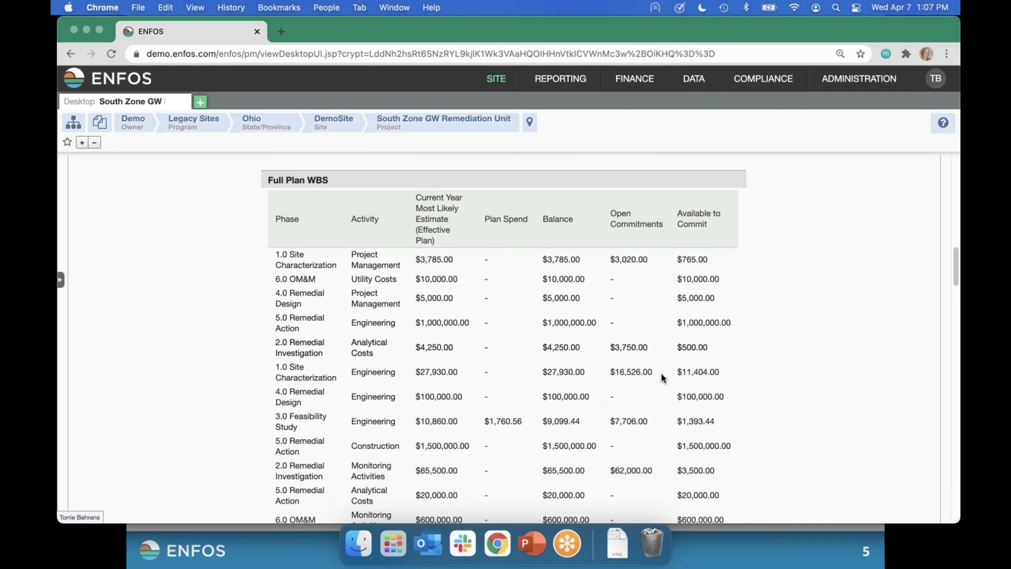
scroll(659, 379, "down", 10)
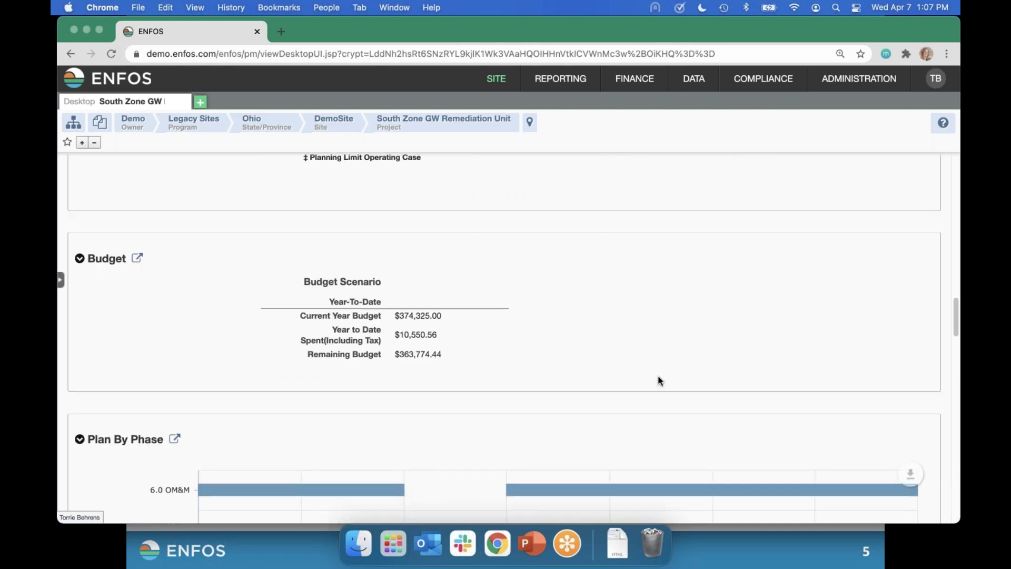
Examine the year-to-date Budget figures and the Plan By Phase timeline chart
scroll(658, 377, "down", 1)
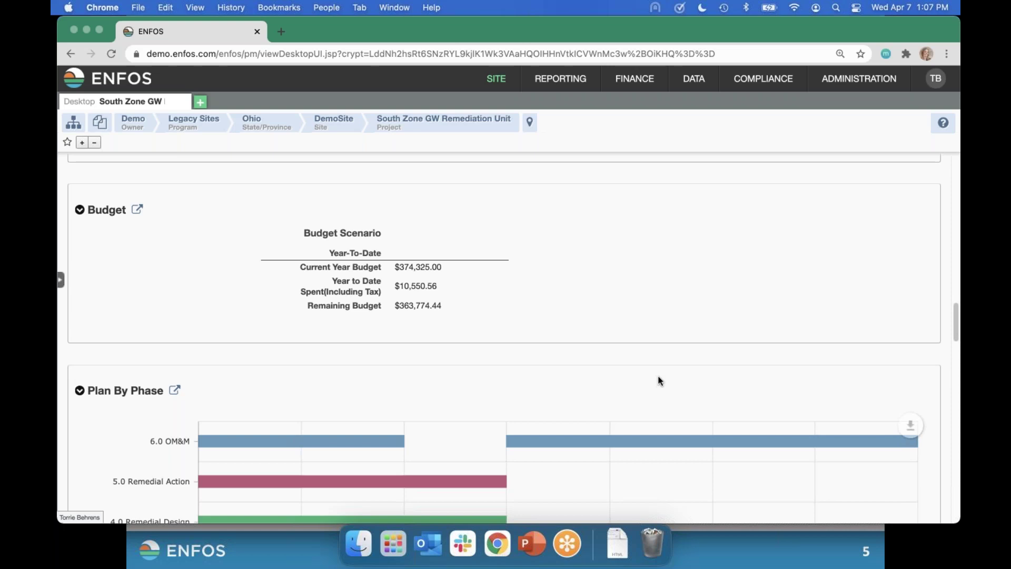
scroll(666, 287, "down", 3)
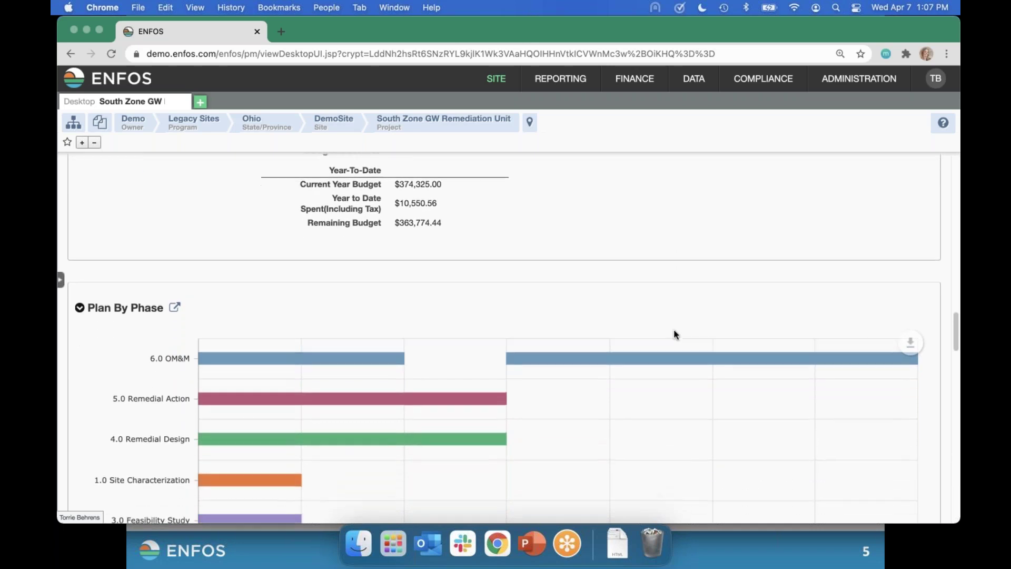
scroll(674, 331, "down", 3)
scroll(688, 405, "down", 2)
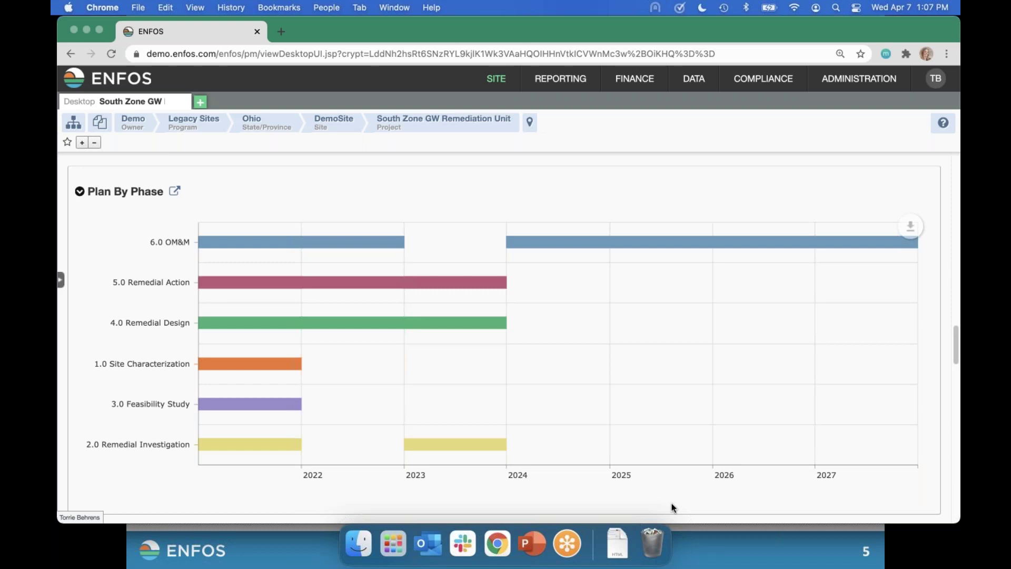
left_click(910, 226)
scroll(759, 279, "down", 2)
scroll(758, 285, "down", 6)
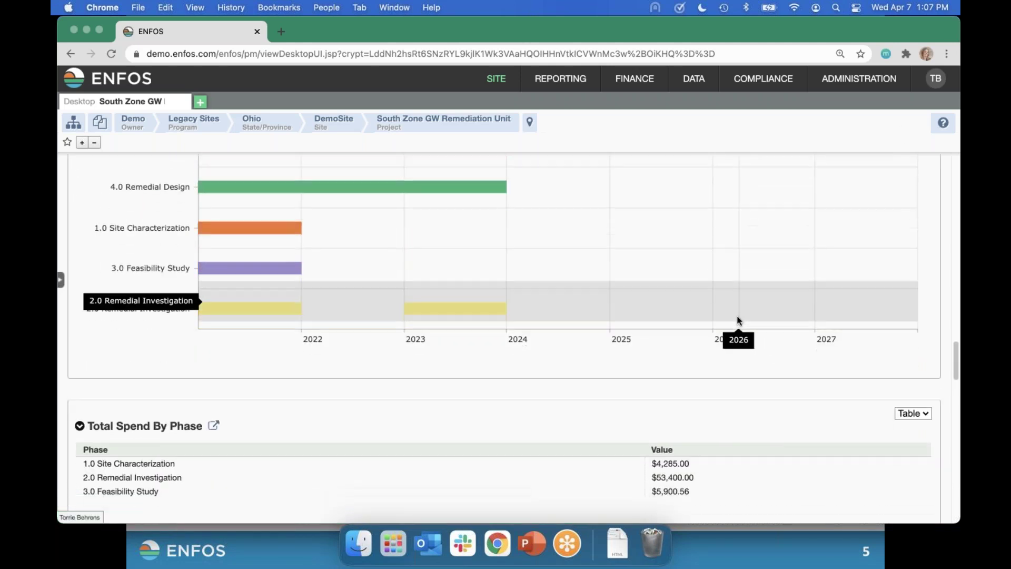
Review the Total Spend By Phase, Open Purchase Orders and Life-to-date Spending tables
scroll(579, 358, "down", 13)
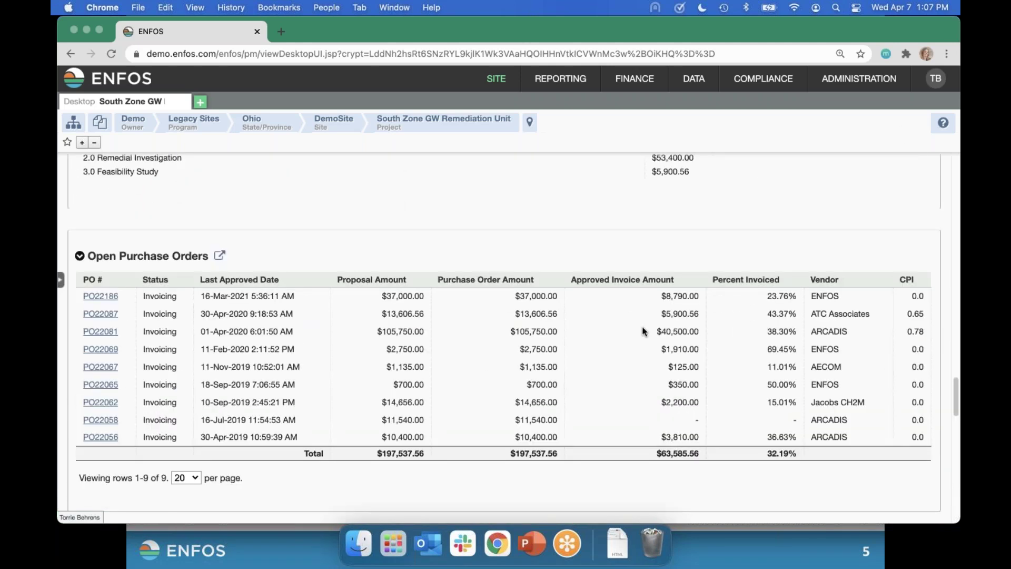
scroll(642, 326, "up", 6)
scroll(627, 326, "down", 2)
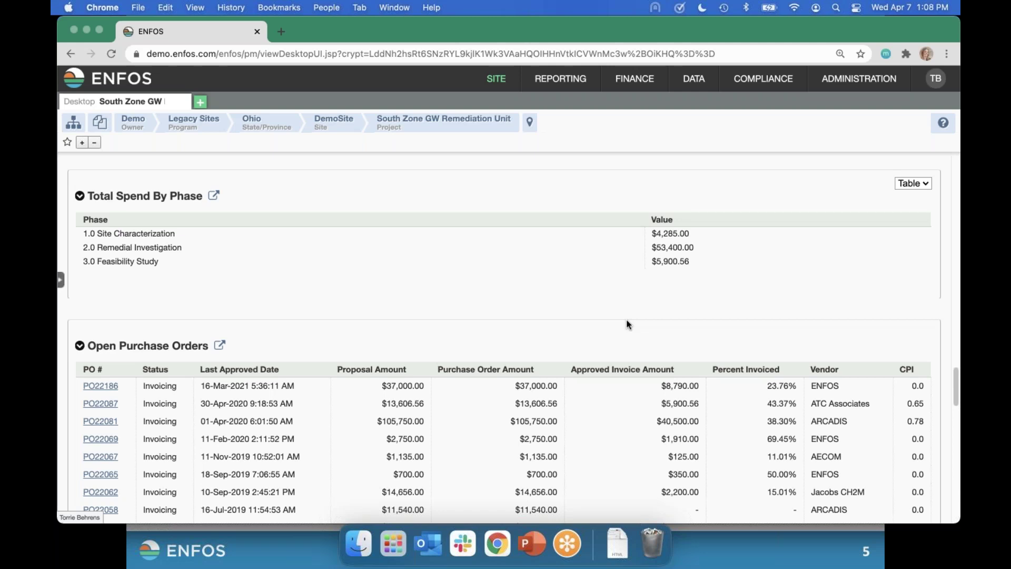
scroll(618, 321, "down", 5)
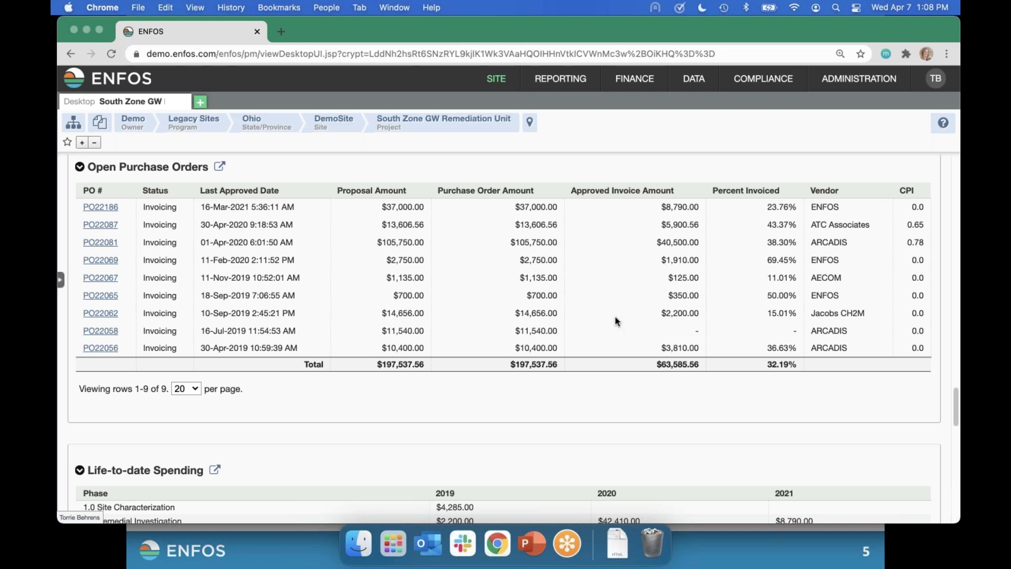
scroll(615, 321, "down", 4)
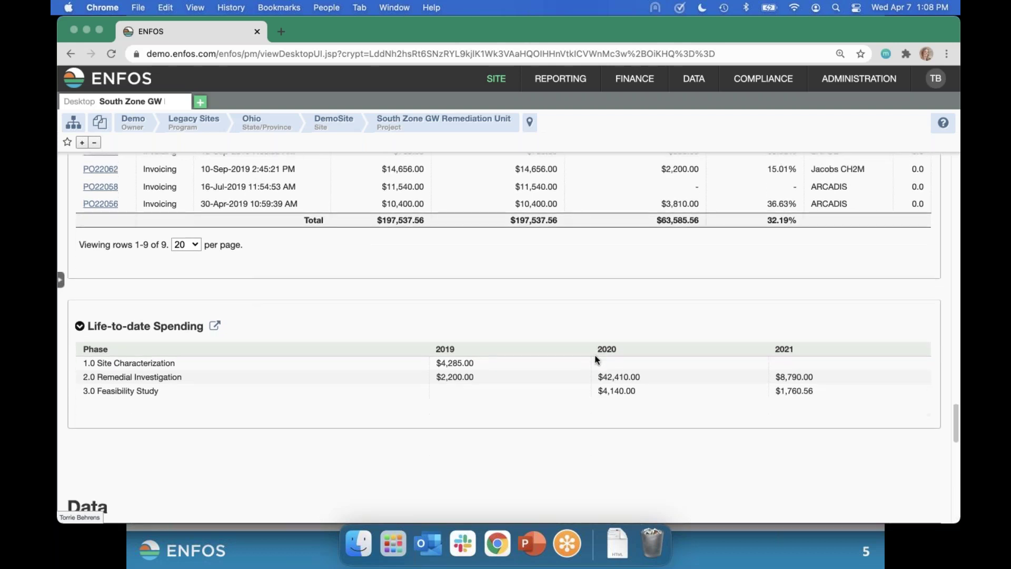
scroll(572, 419, "down", 1)
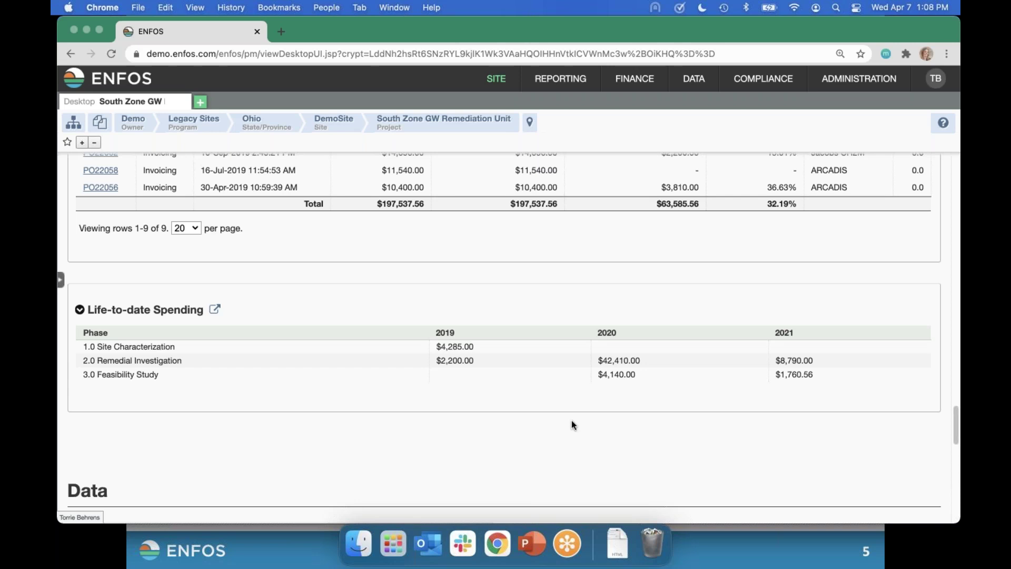
Review the Data section's sample points and lab data time series, and the assets under Compliance
scroll(573, 425, "down", 3)
scroll(573, 425, "down", 5)
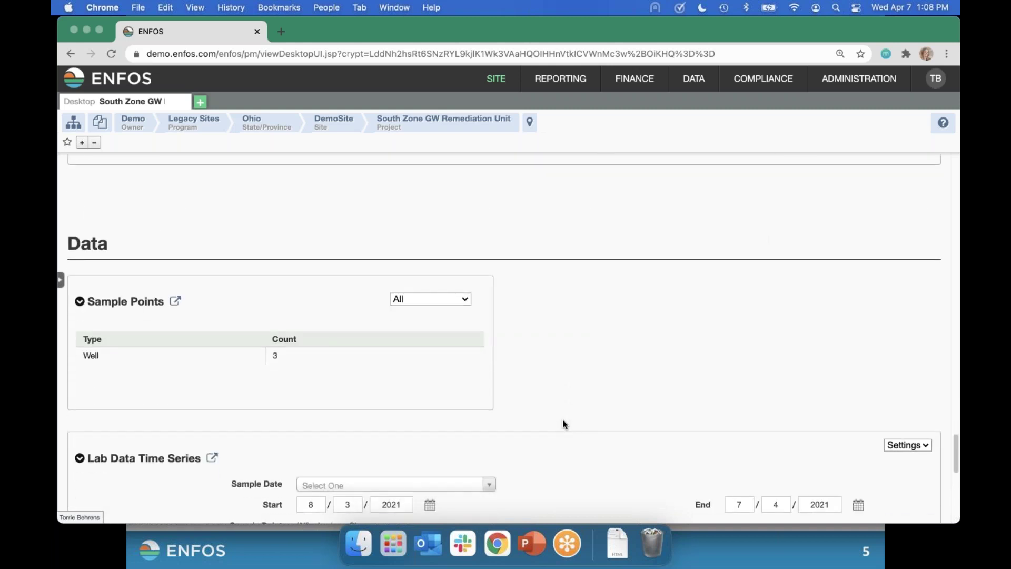
scroll(562, 420, "down", 3)
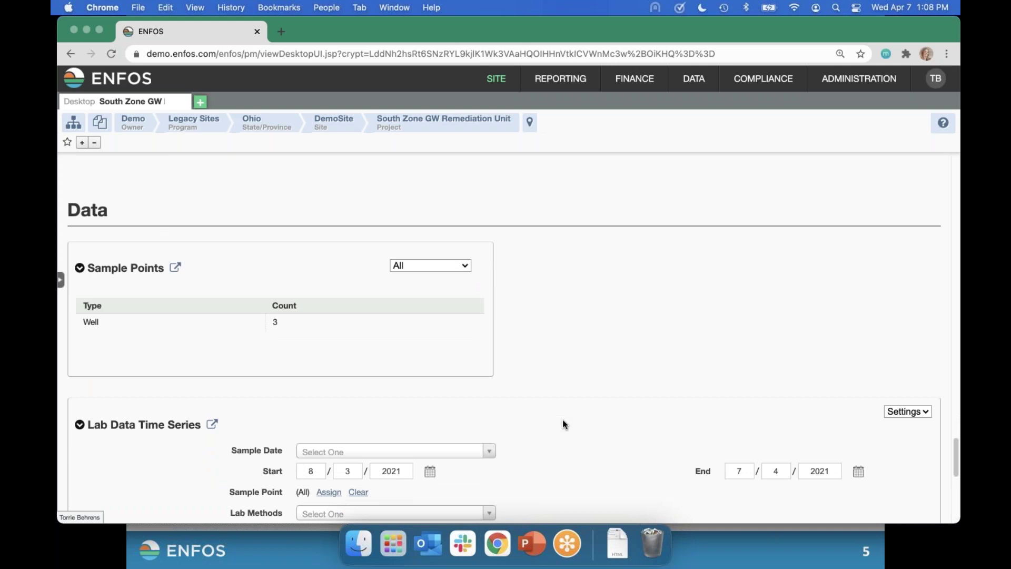
scroll(564, 422, "down", 5)
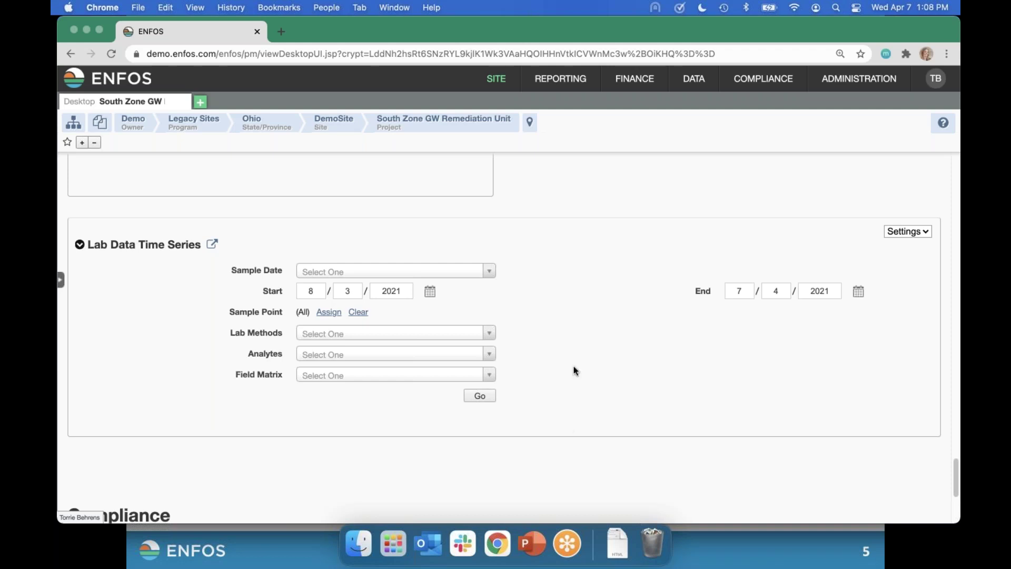
scroll(574, 387, "down", 5)
scroll(575, 392, "down", 2)
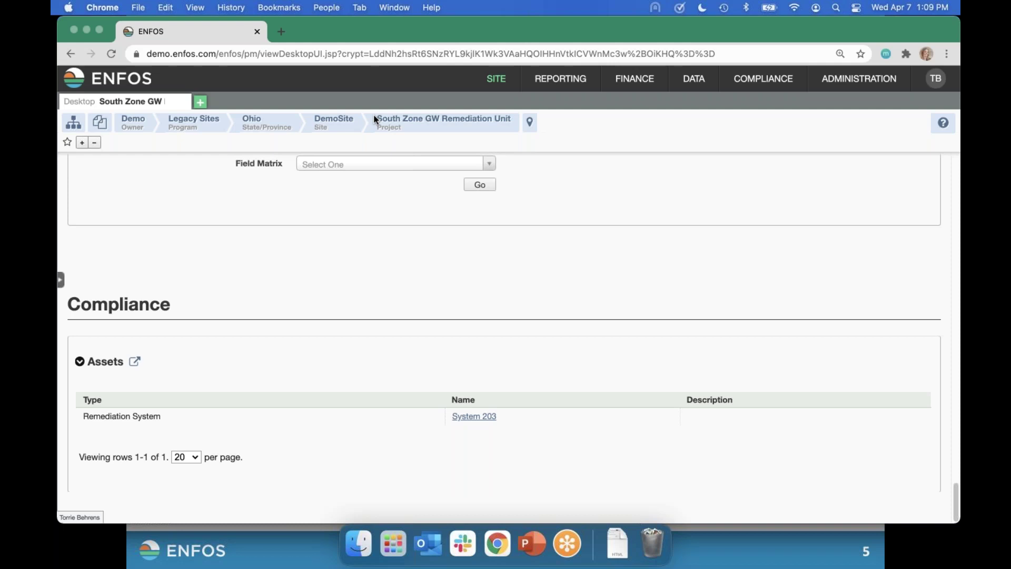
Open the site's Address Book to view the contacts list
mouse_move(496, 79)
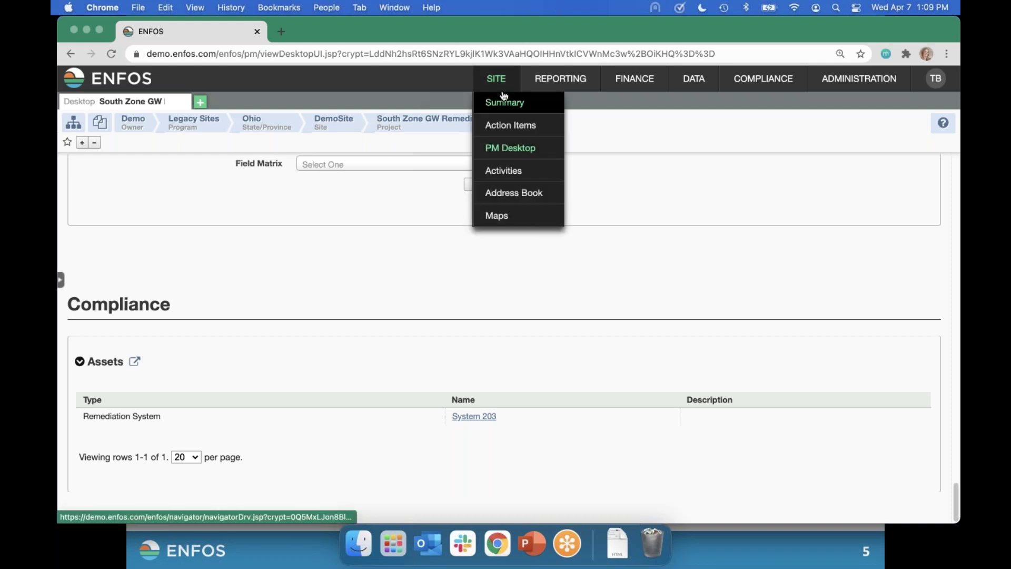
left_click(513, 196)
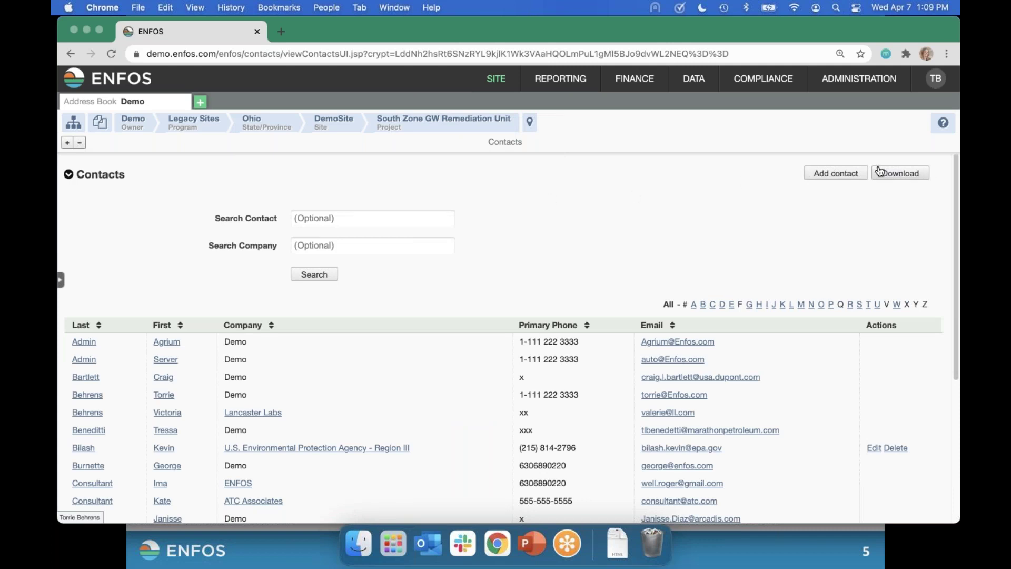
Open the project's Summary page and expand all of its sections
left_click(492, 102)
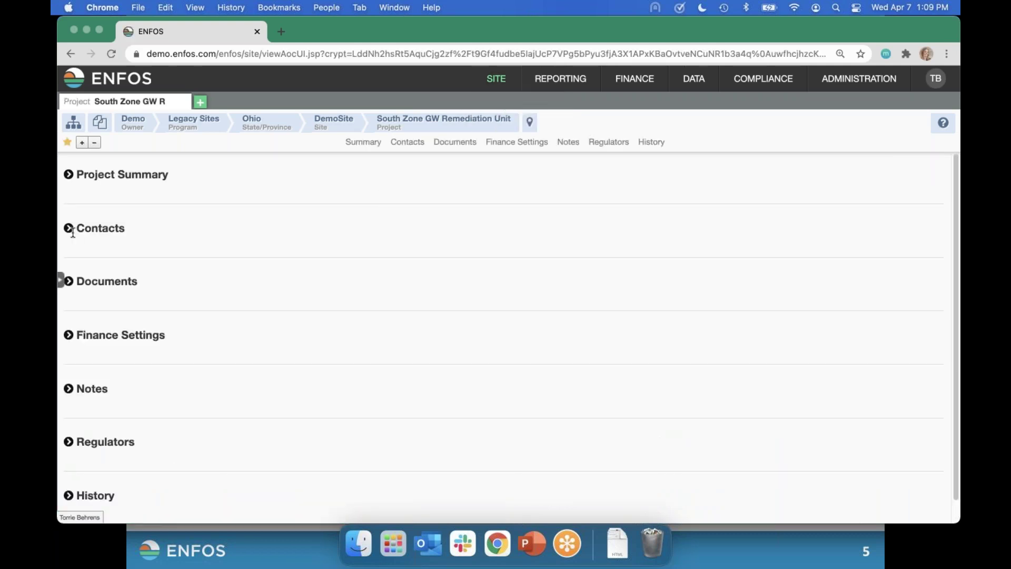
left_click(83, 143)
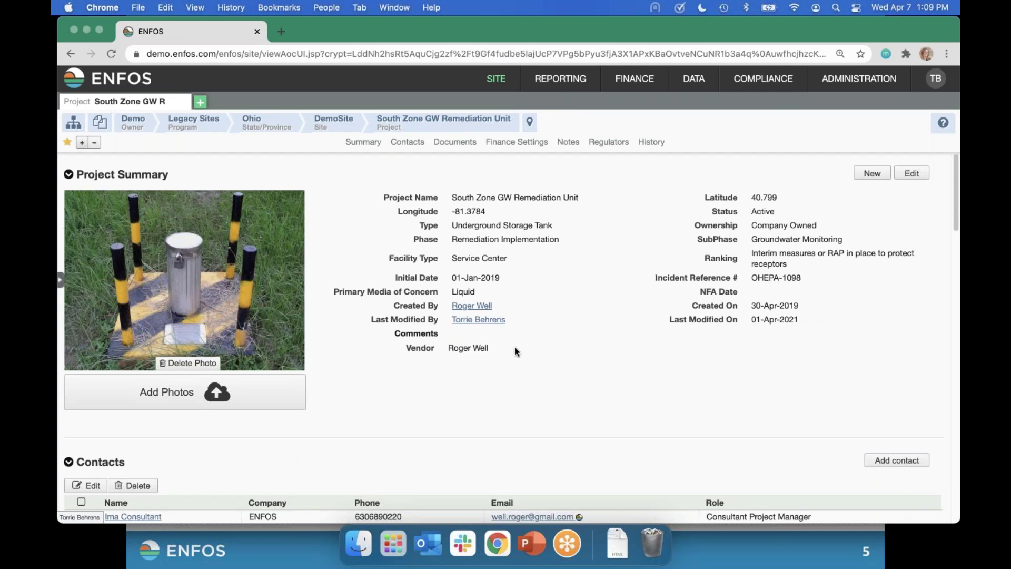
Review the project details and contacts, highlight the Regulator role, and look over the documents and finance settings
scroll(514, 346, "down", 2)
scroll(516, 351, "down", 5)
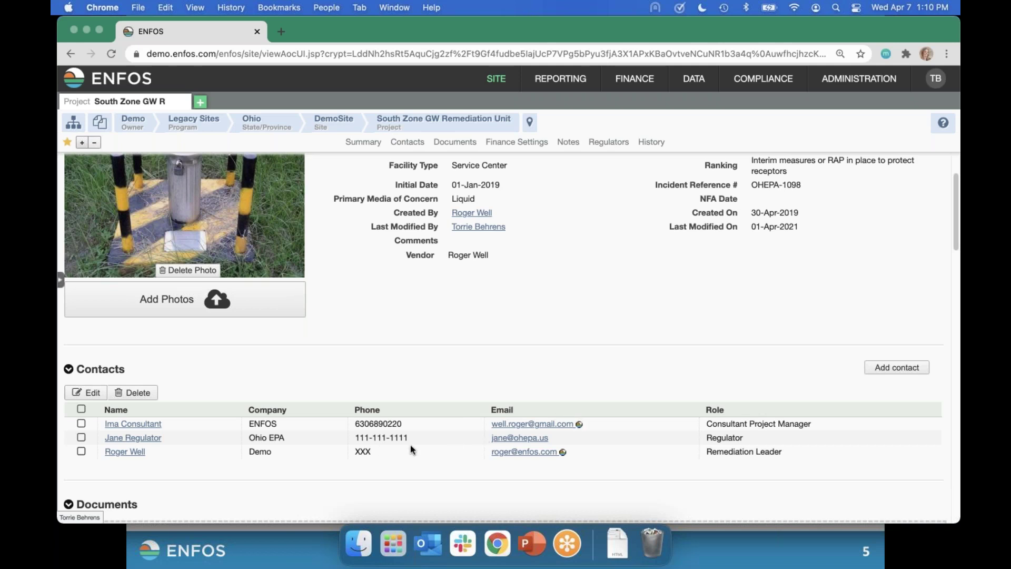
left_click_drag(706, 437, 754, 438)
scroll(479, 358, "down", 5)
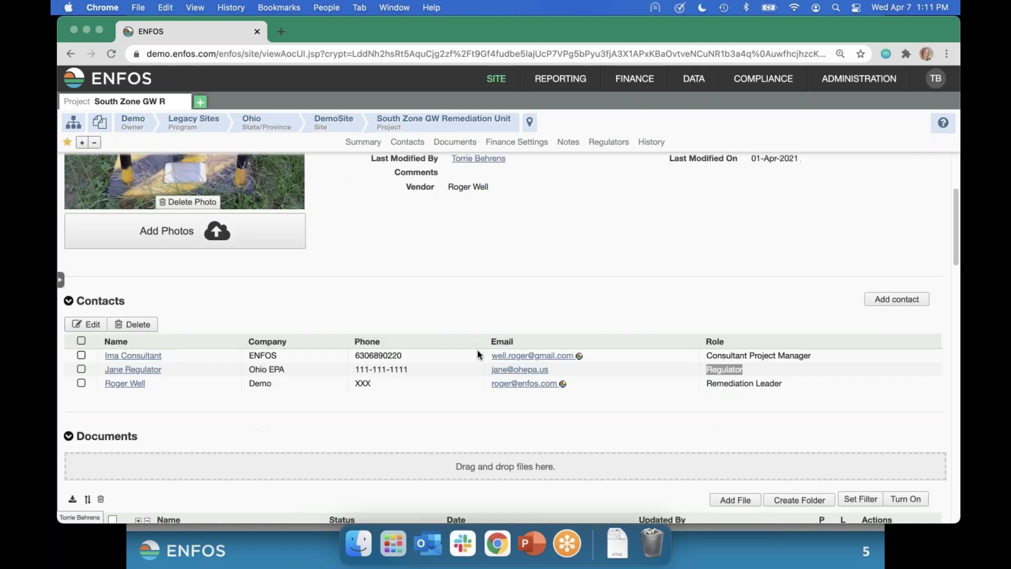
scroll(482, 348, "down", 9)
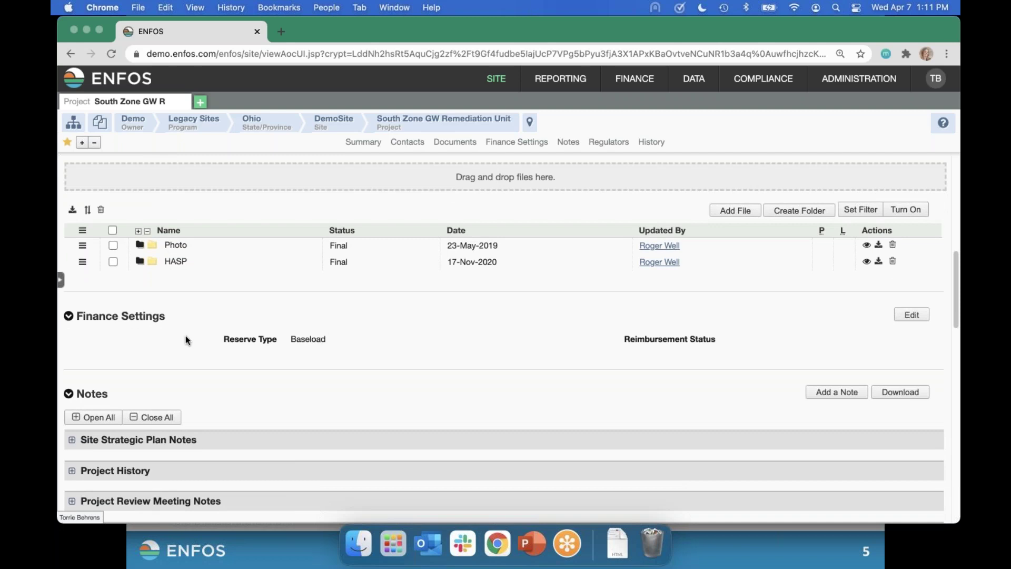
Return to the Documents section of the project page and collapse it
scroll(158, 273, "up", 2)
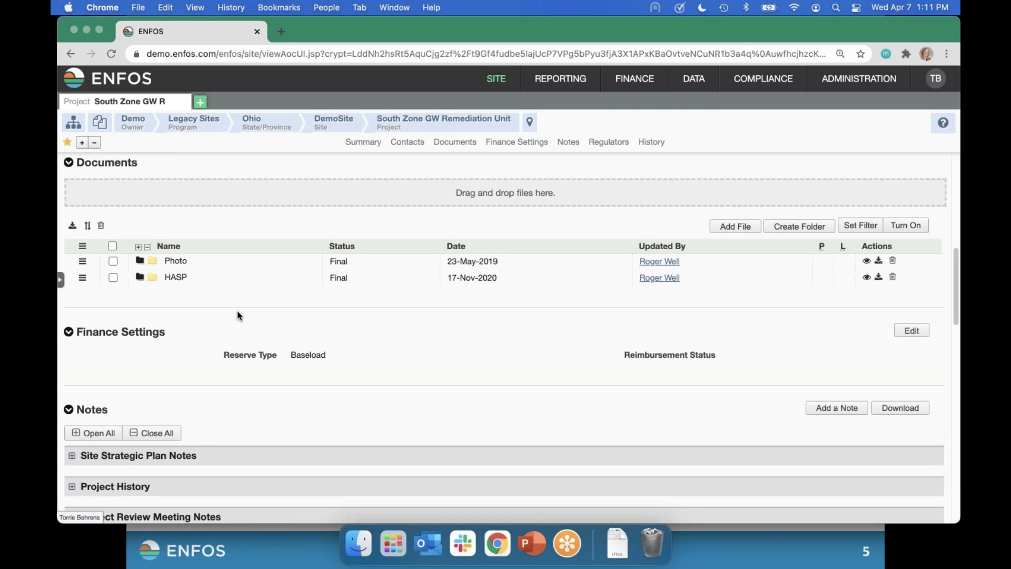
scroll(132, 219, "up", 1)
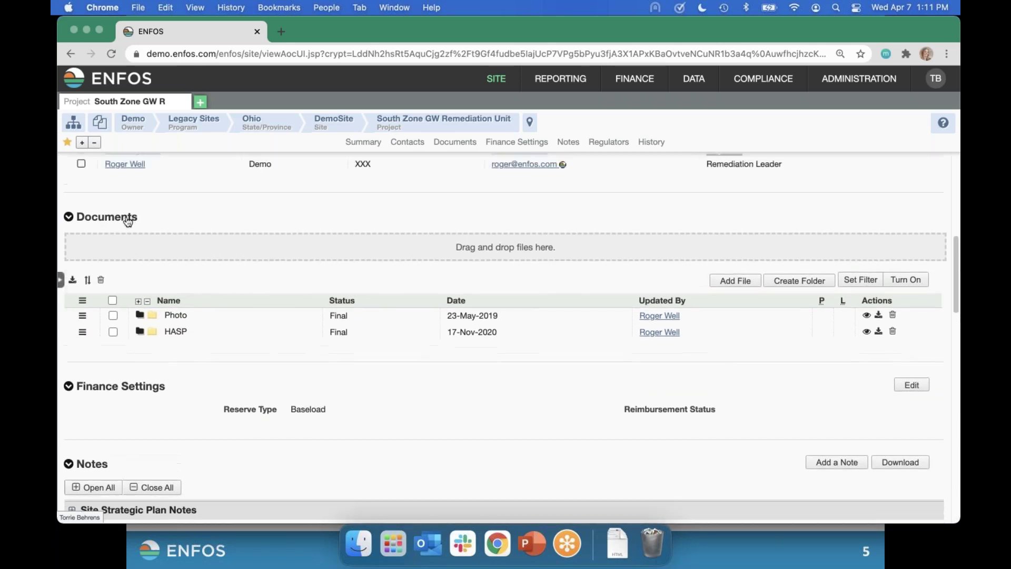
left_click(68, 218)
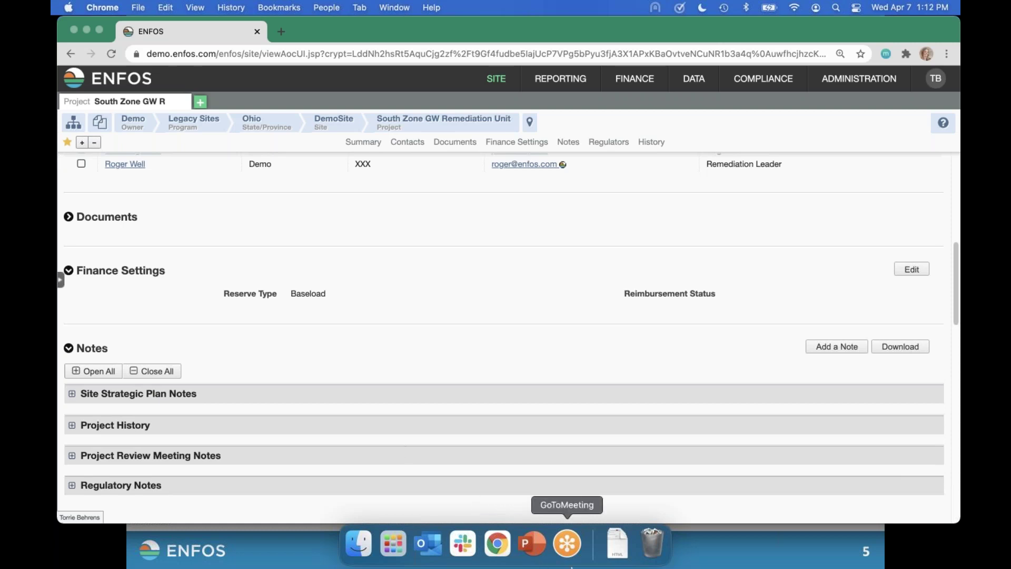
Switch to the PowerPoint slide show and advance to the Site > Financial Settings slide
mouse_move(545, 557)
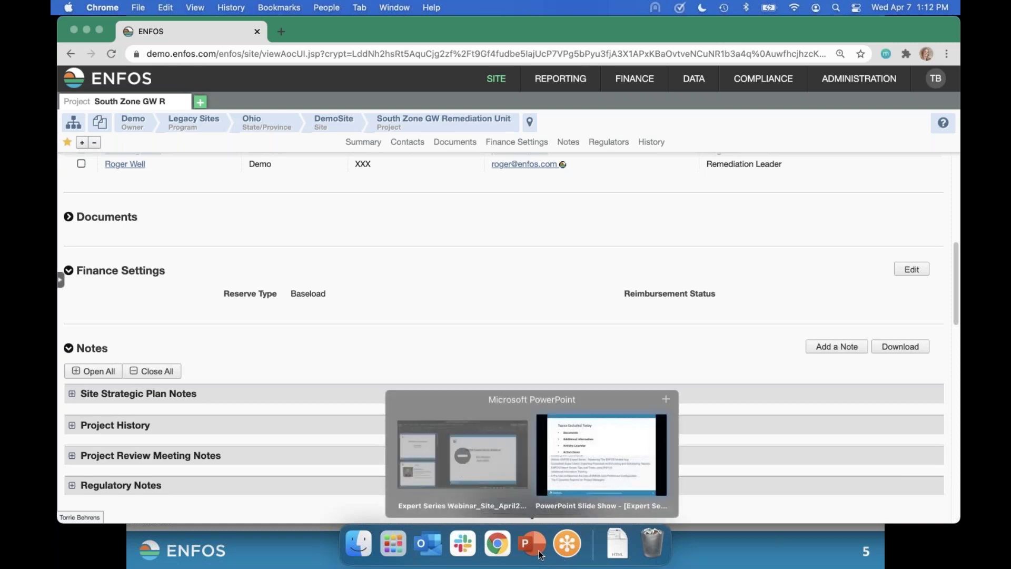
key("ctrl+Up")
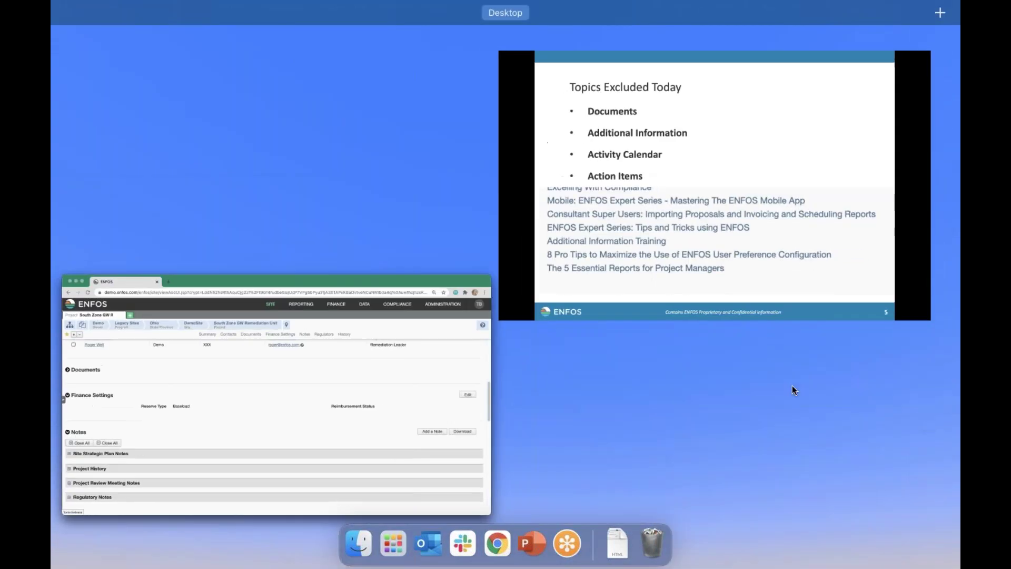
left_click(724, 122)
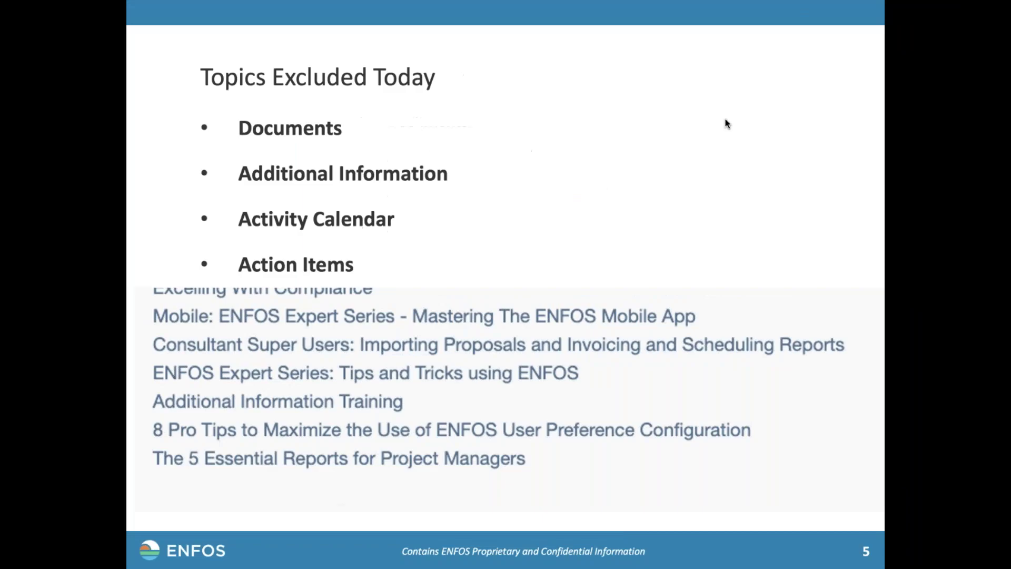
key("Right")
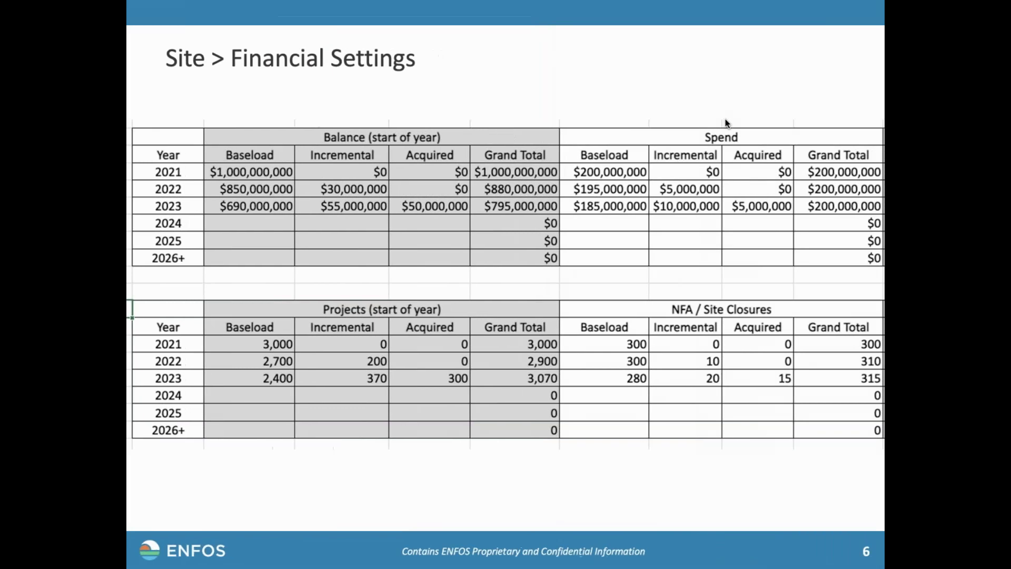
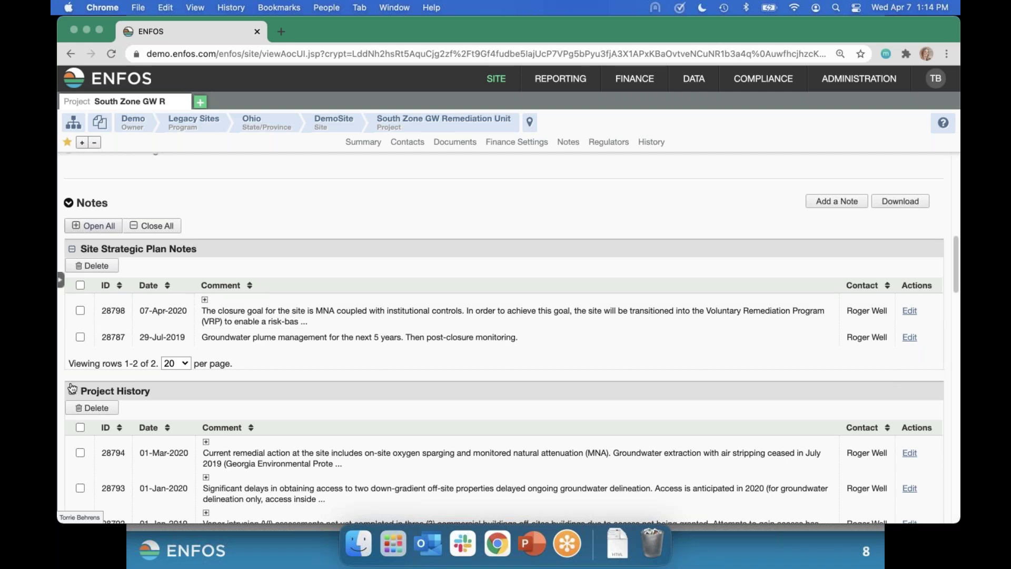
Collapse the Site Strategic Plan, Project History and Project Review Meeting Notes groups, and close the whole Notes section
left_click(71, 249)
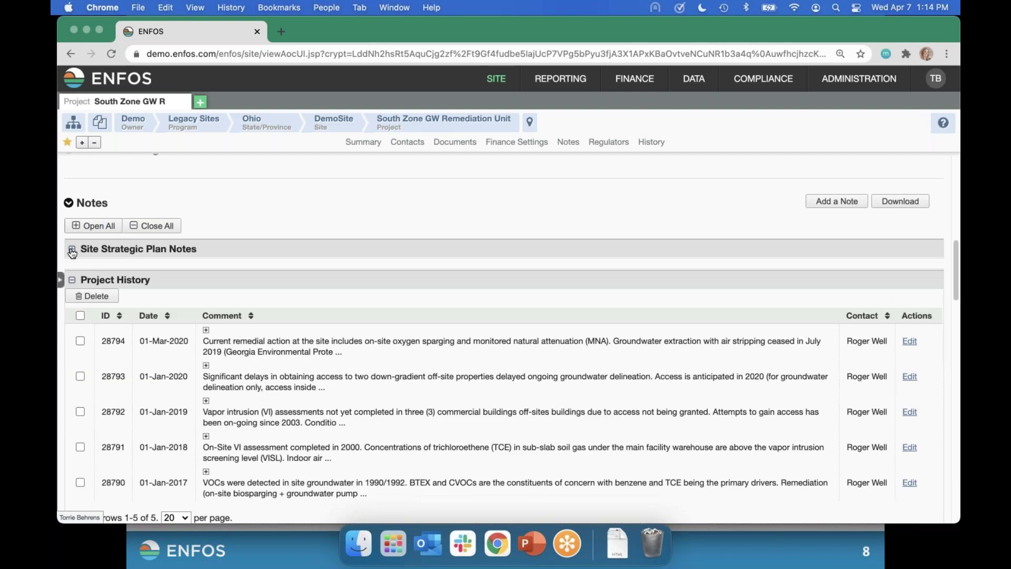
left_click(72, 282)
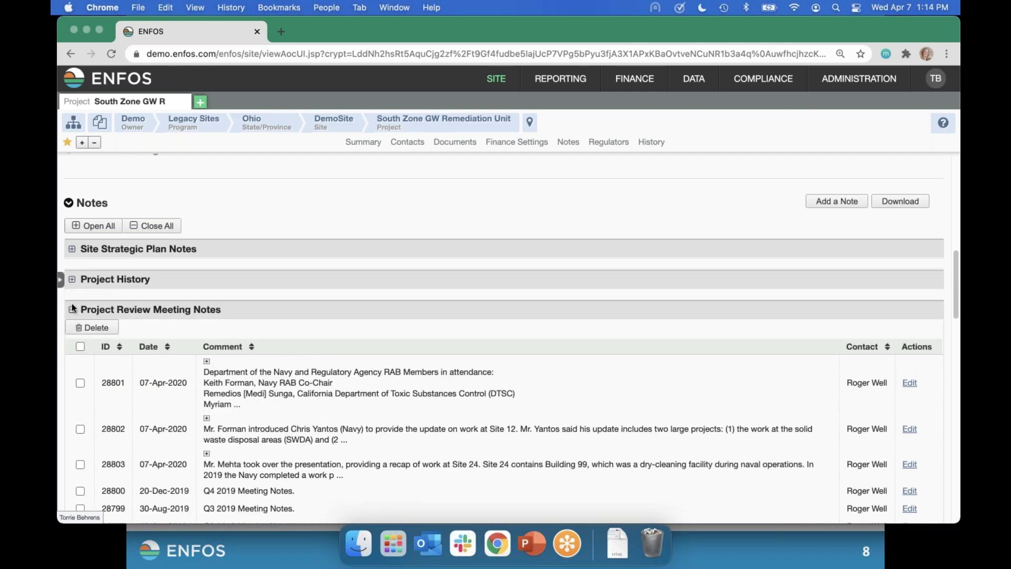
left_click(72, 311)
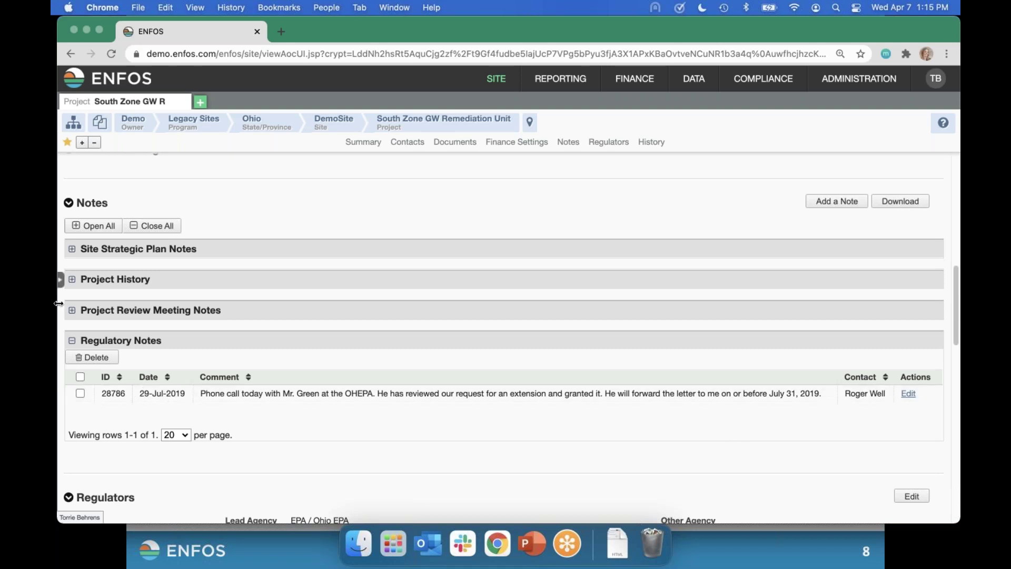
left_click(72, 311)
scroll(200, 386, "down", 2)
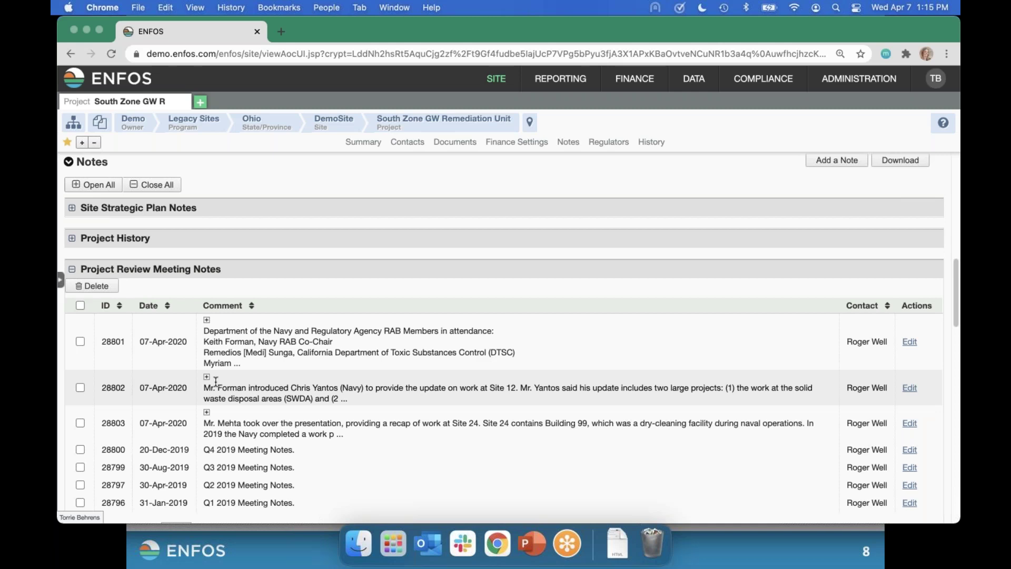
left_click(72, 269)
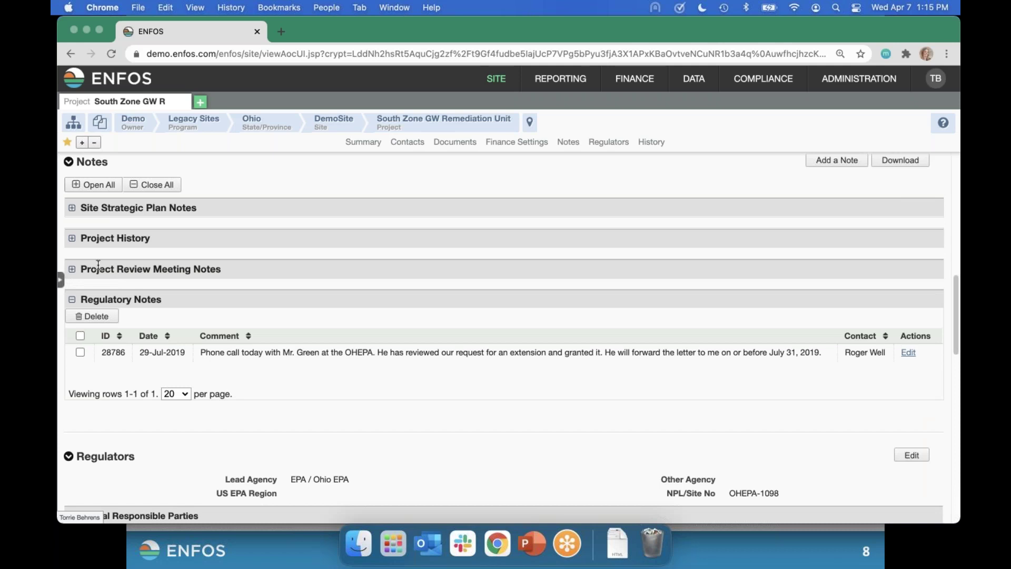
left_click(68, 162)
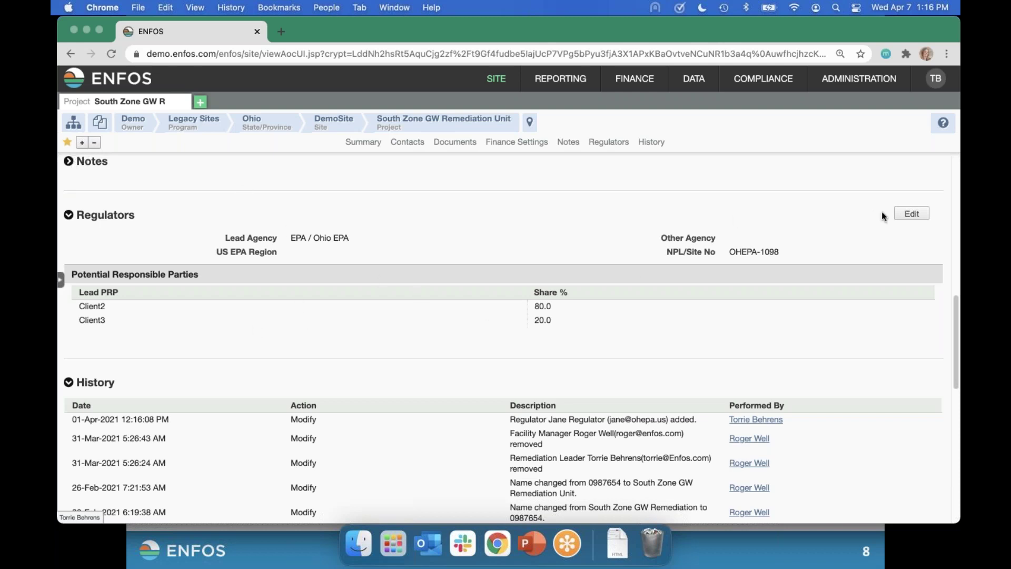
View the edit form for the project's Regulators, leave it without saving, and collapse the Regulators section
left_click(898, 216)
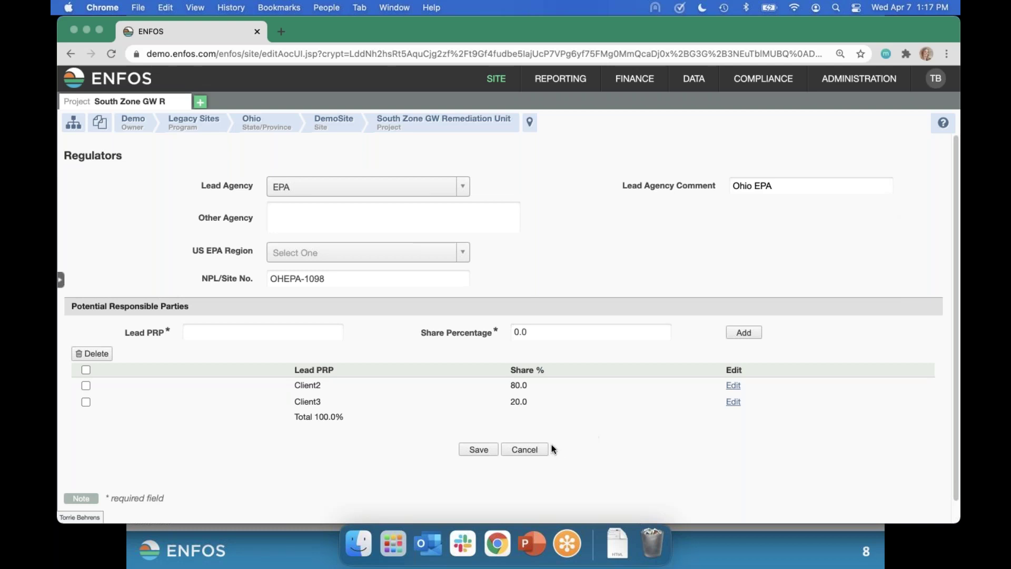
left_click(539, 451)
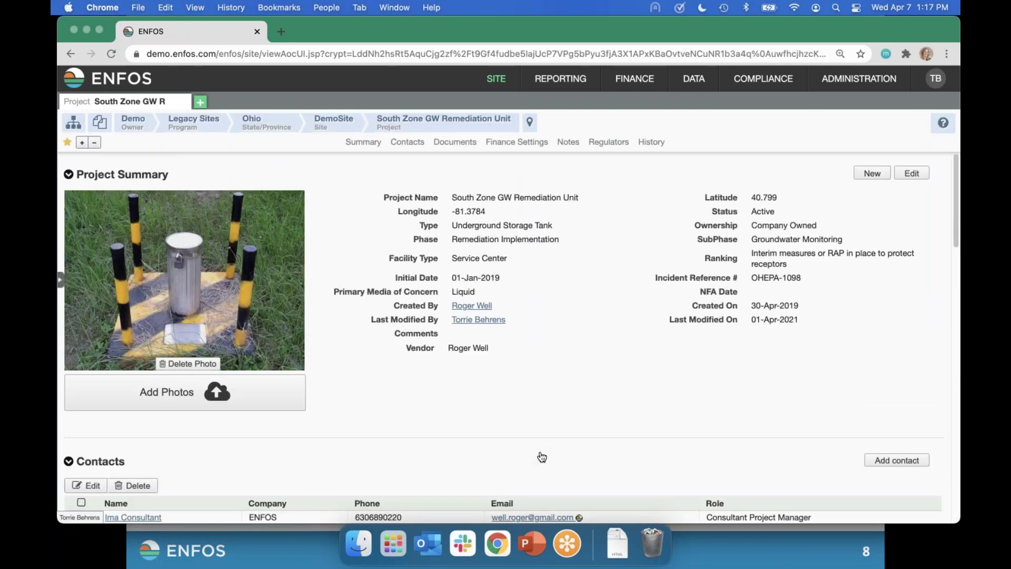
left_click(610, 143)
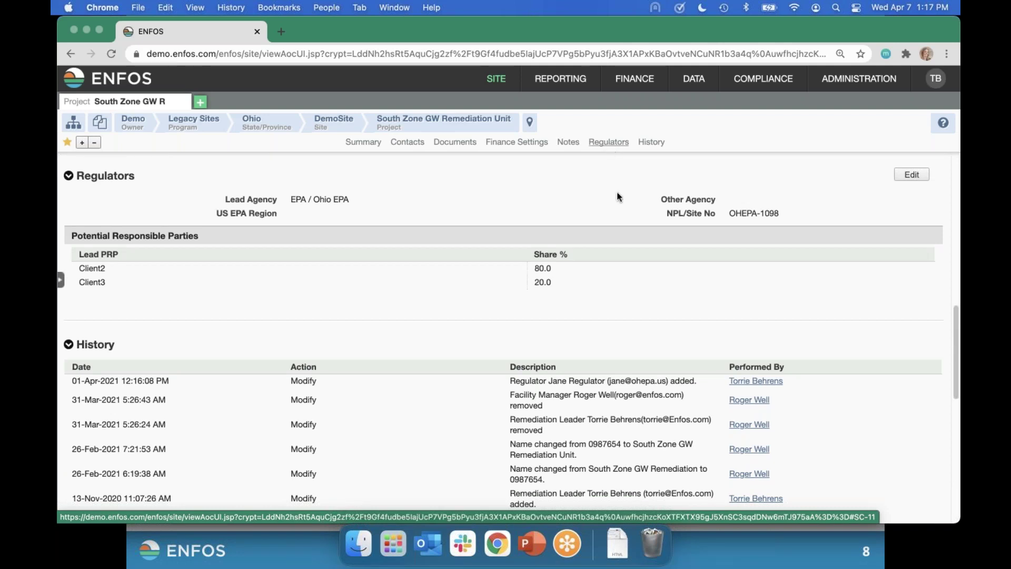
scroll(574, 204, "down", 1)
left_click(69, 167)
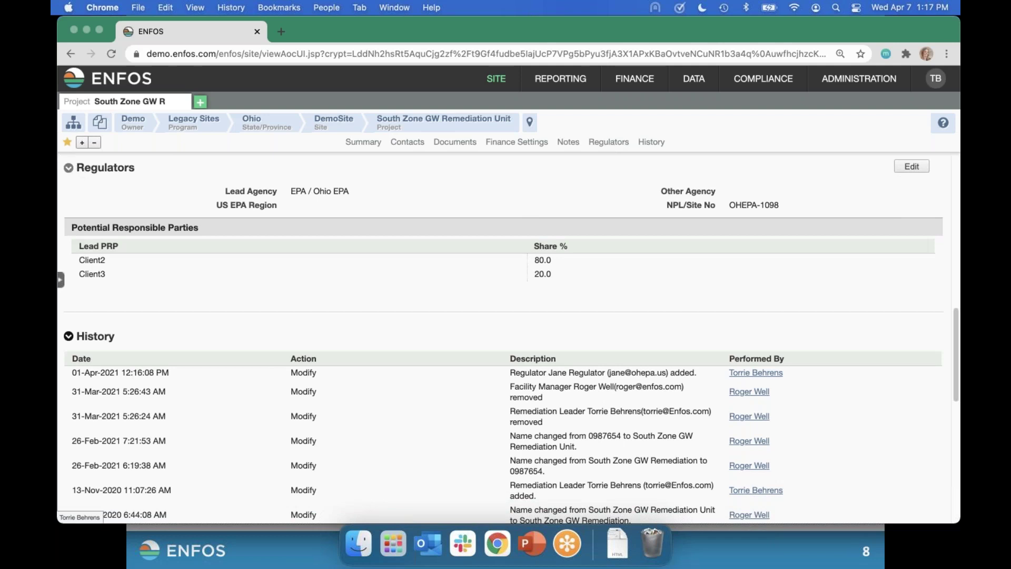
Look over the project's History of modifications and collapse the History section
scroll(243, 203, "down", 2)
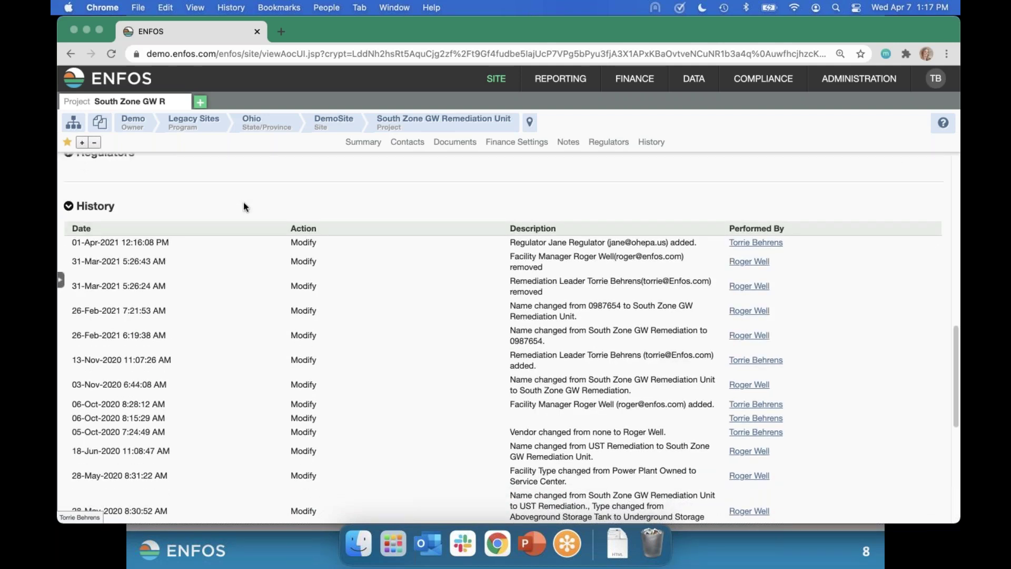
scroll(243, 205, "down", 1)
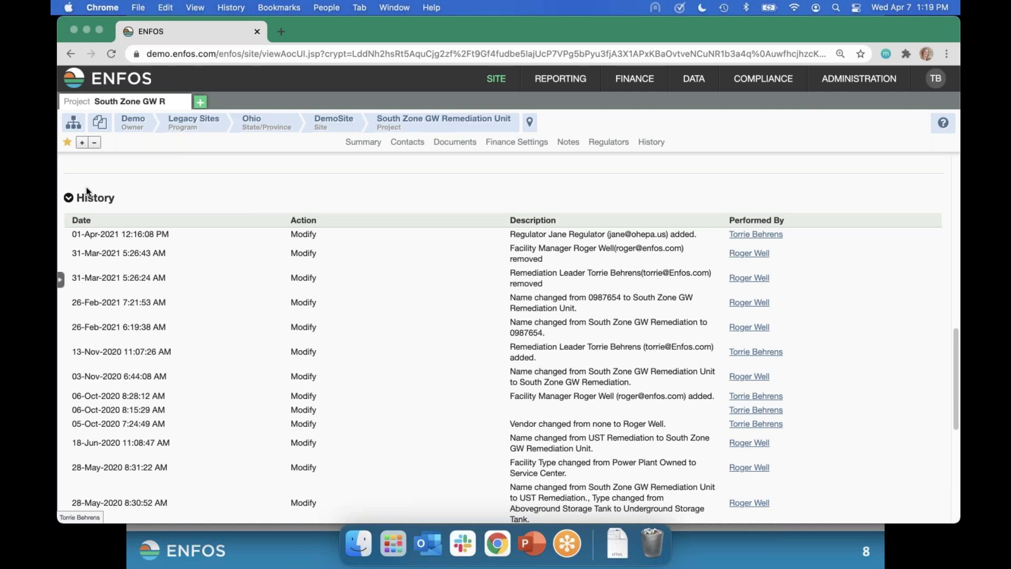
left_click(68, 198)
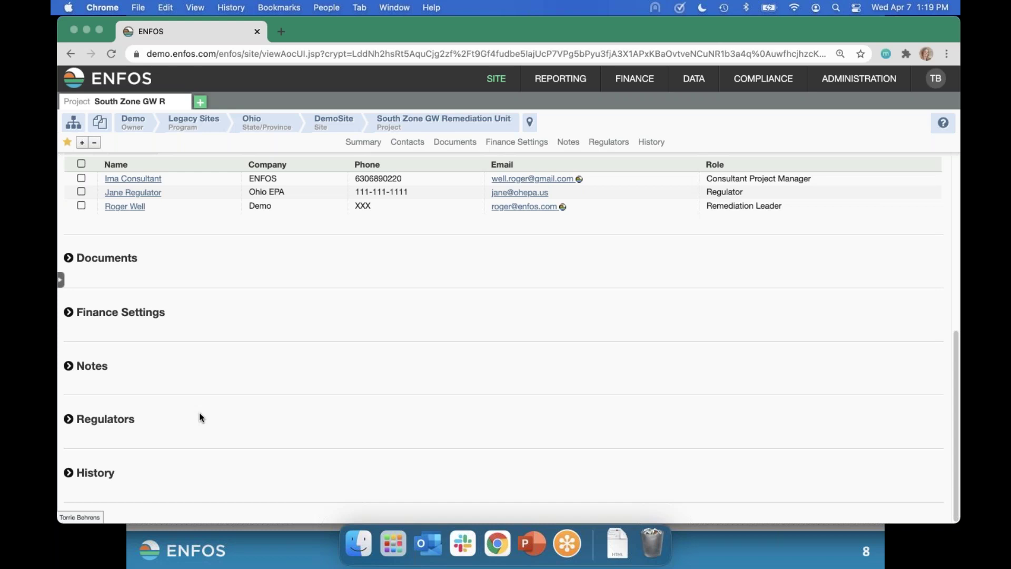
Go up to the DemoSite site page and browse through its site photos
left_click(347, 123)
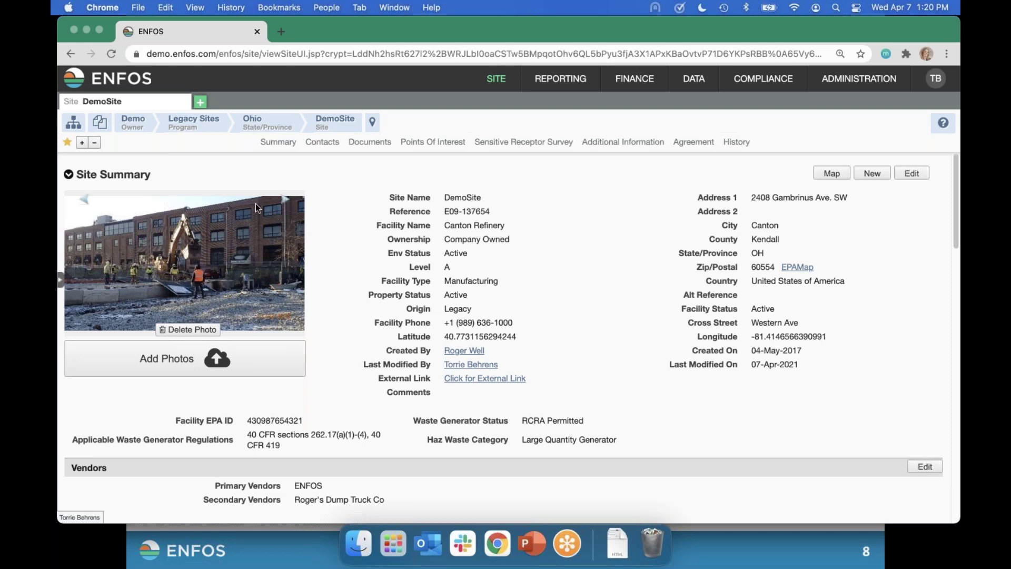
left_click(286, 202)
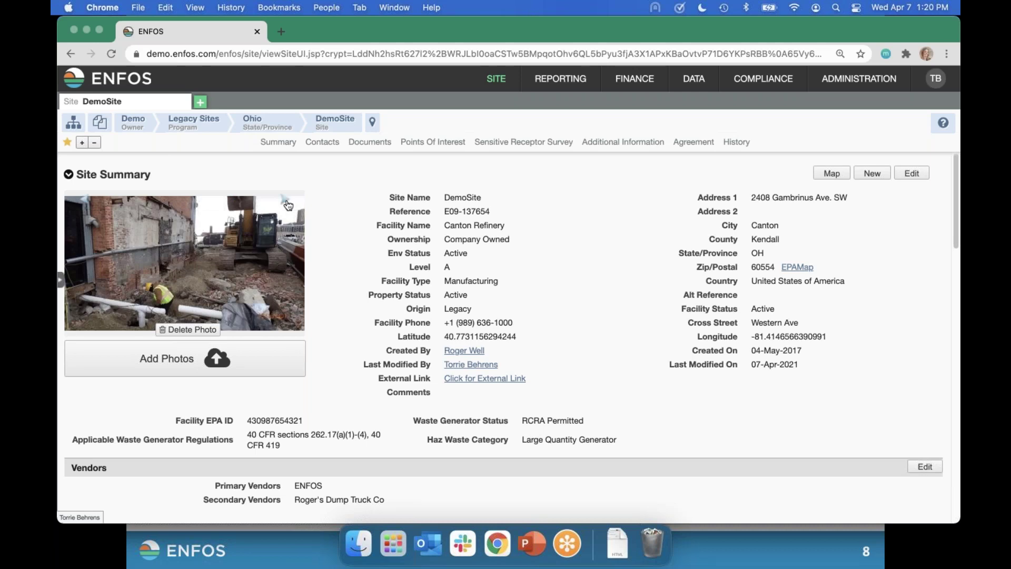
left_click(287, 203)
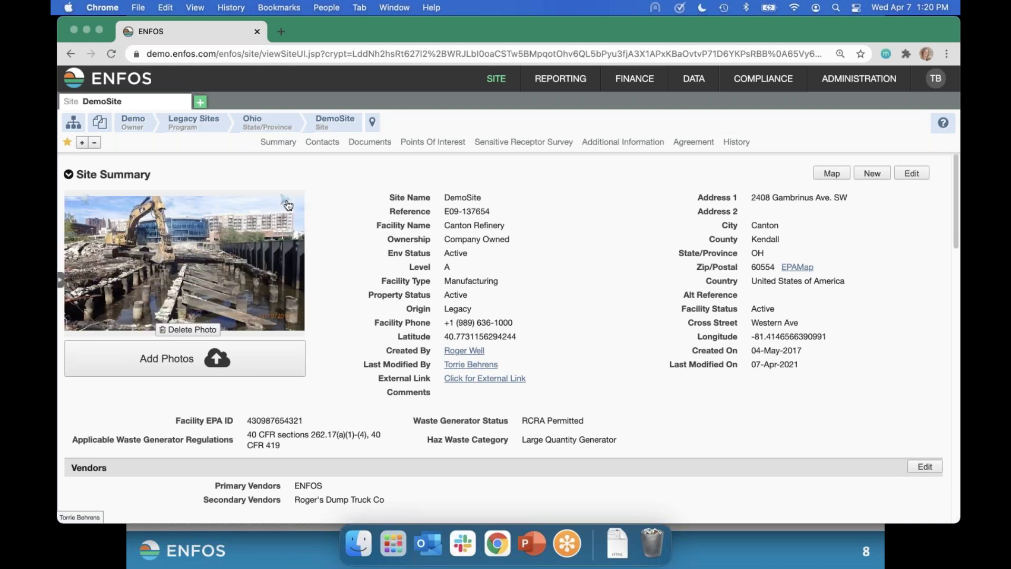
left_click(288, 204)
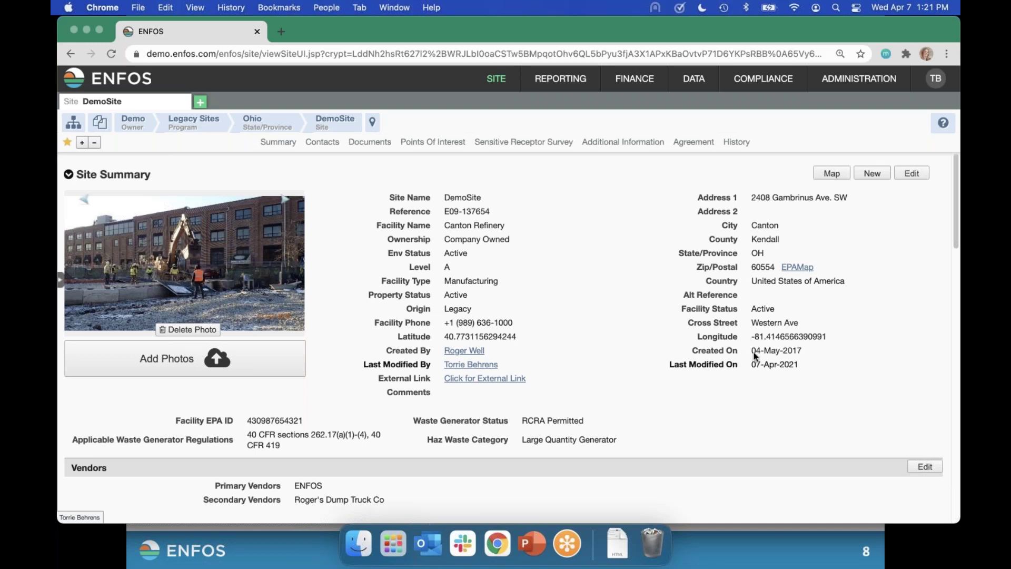
Review the site details, waste generator information and vendors in the Site Summary, and collapse that section
left_click(874, 83)
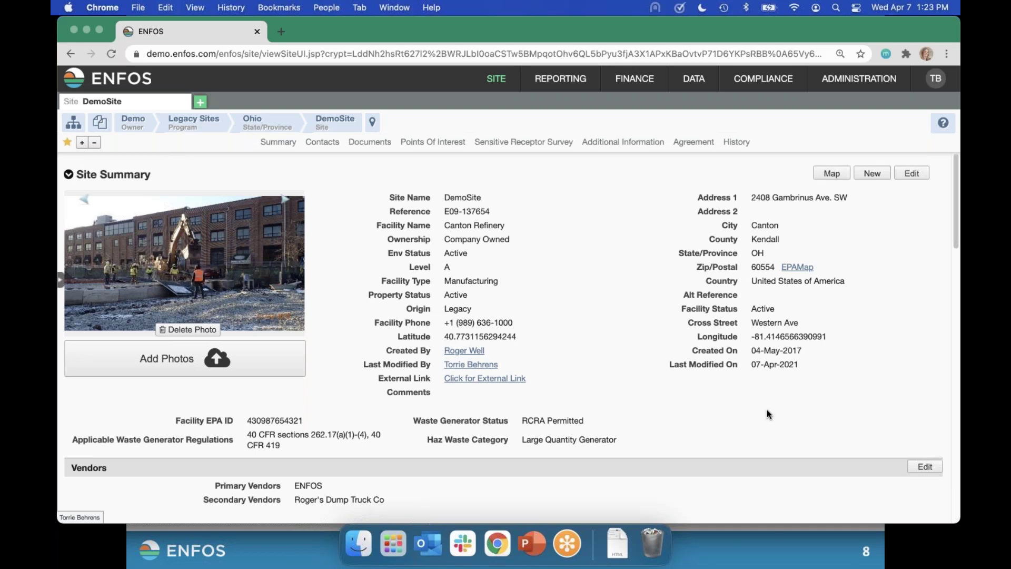
scroll(633, 343, "down", 3)
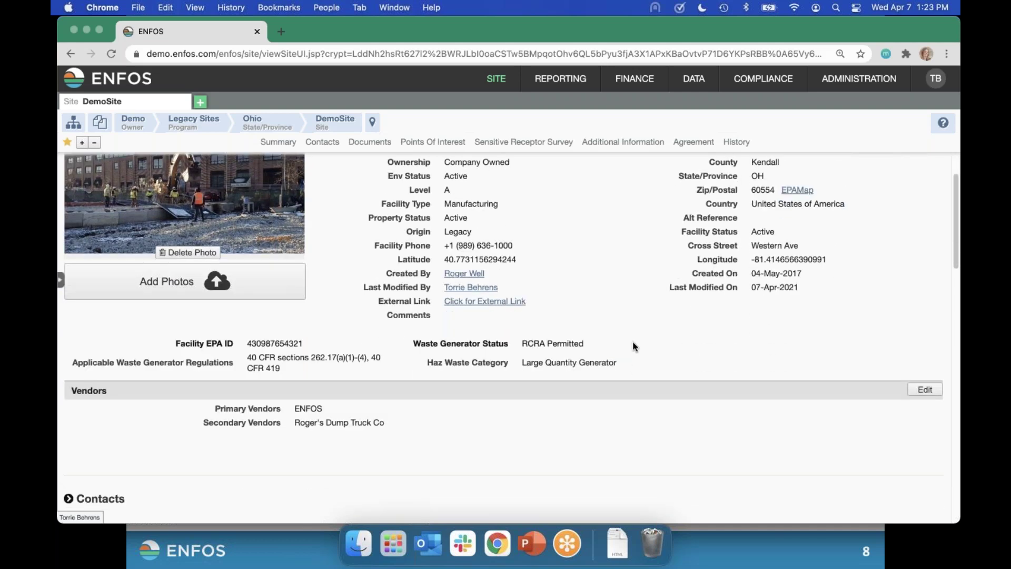
scroll(633, 346, "down", 1)
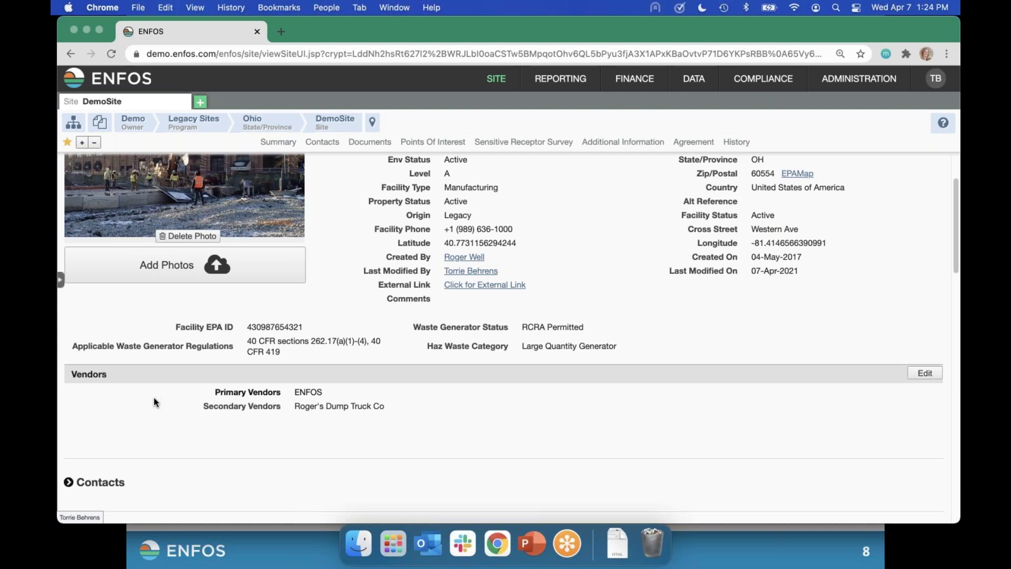
scroll(379, 332, "up", 2)
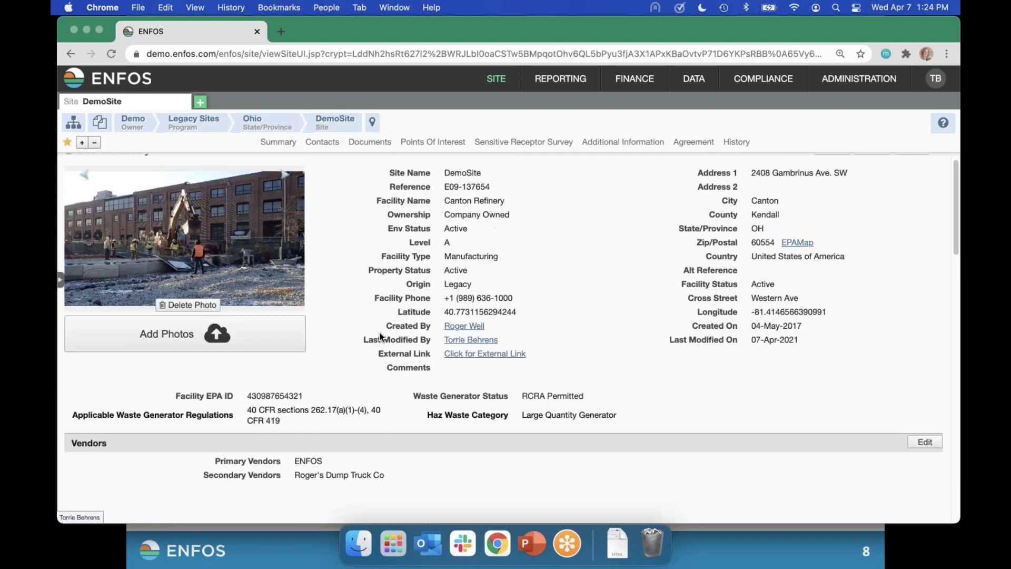
scroll(379, 337, "up", 1)
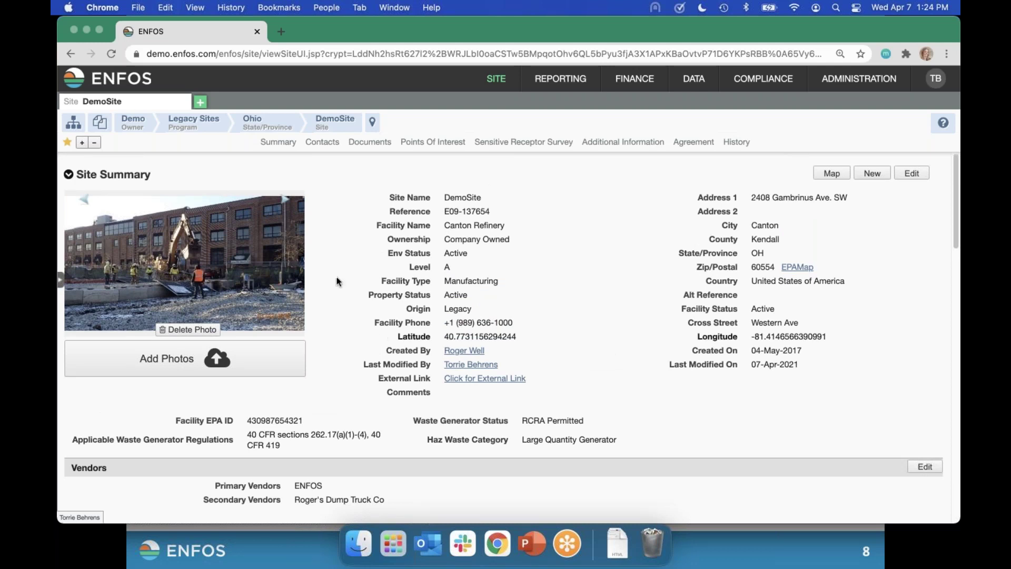
left_click(67, 174)
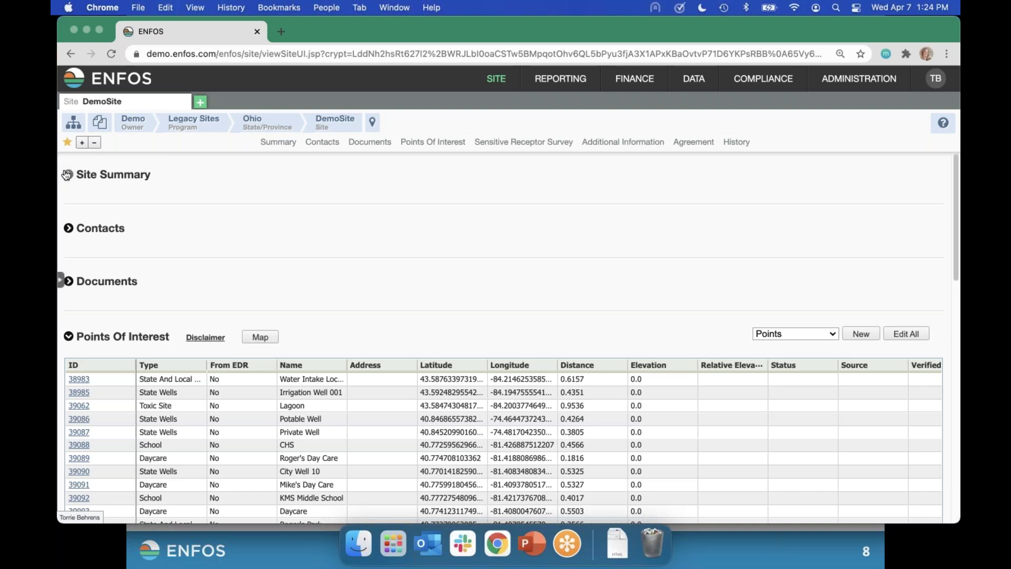
Examine the Points Of Interest table, including its point type choices and all columns from Type through the verification details
scroll(353, 262, "down", 2)
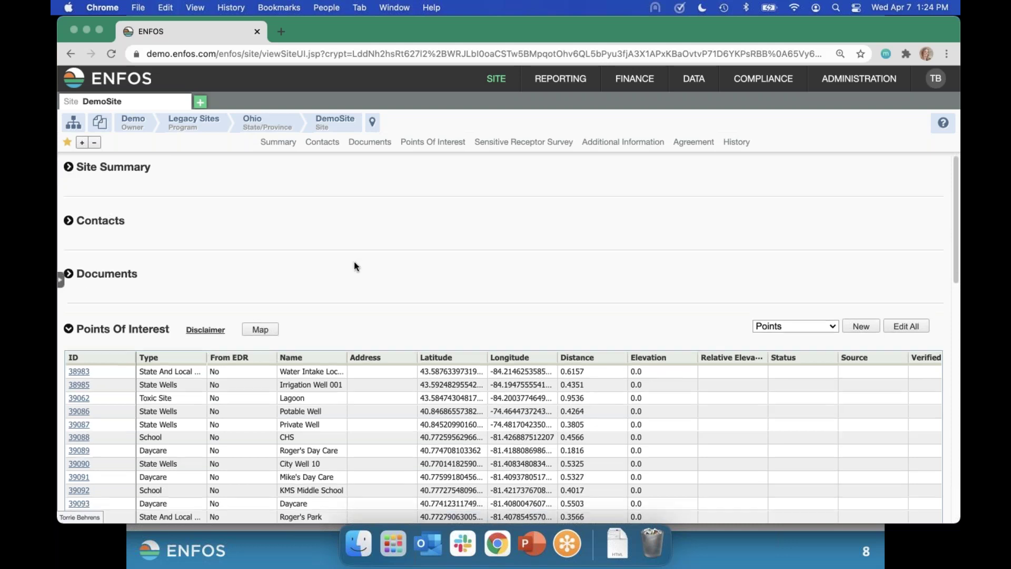
scroll(370, 268, "down", 4)
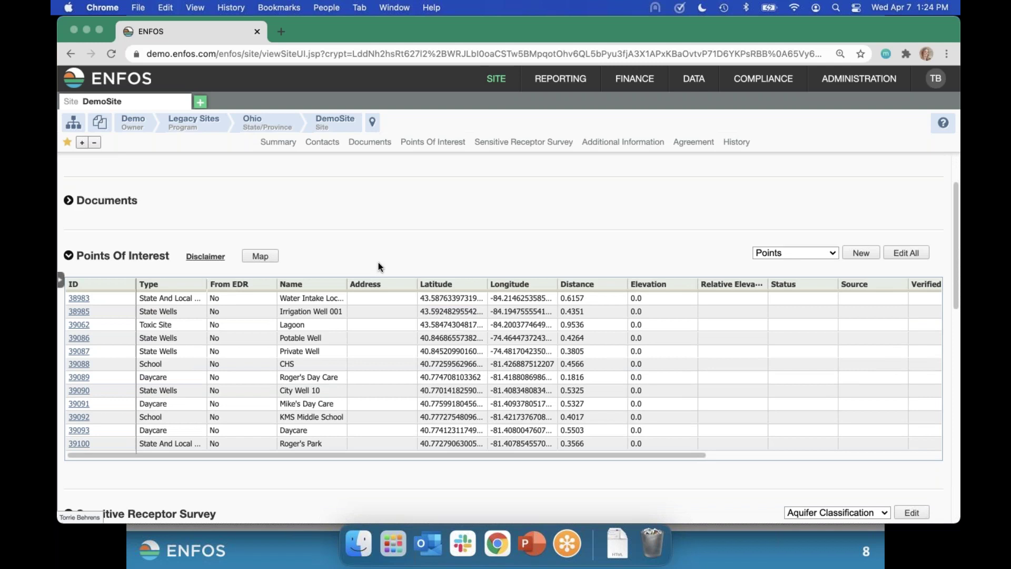
scroll(379, 260, "down", 1)
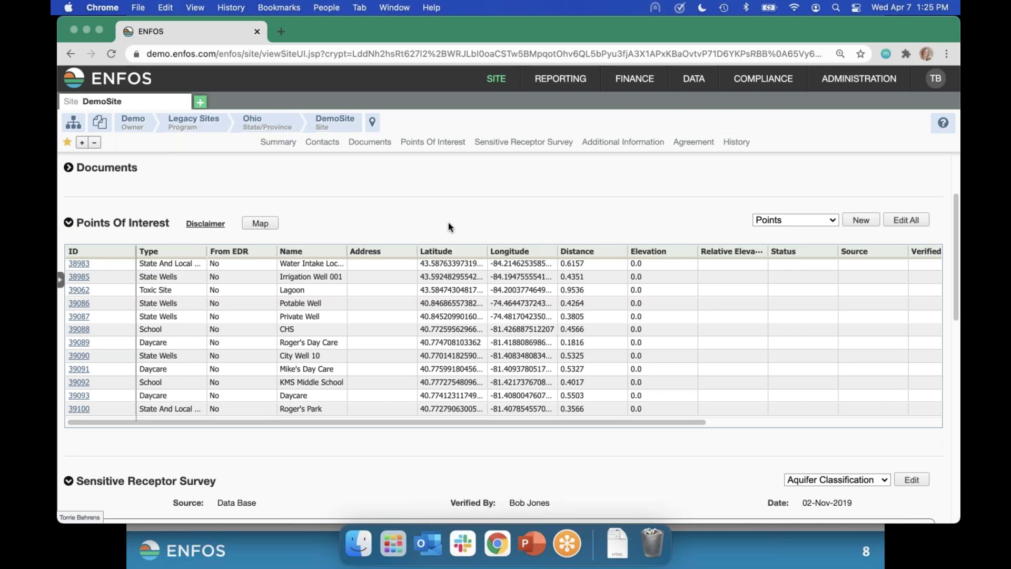
left_click(835, 221)
left_click(865, 194)
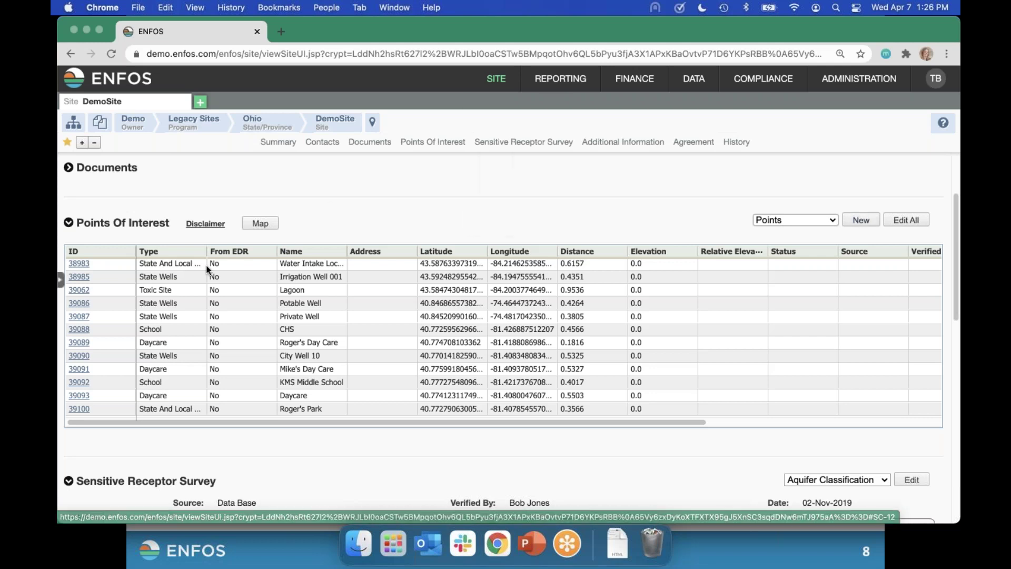
scroll(300, 272, "up", 1)
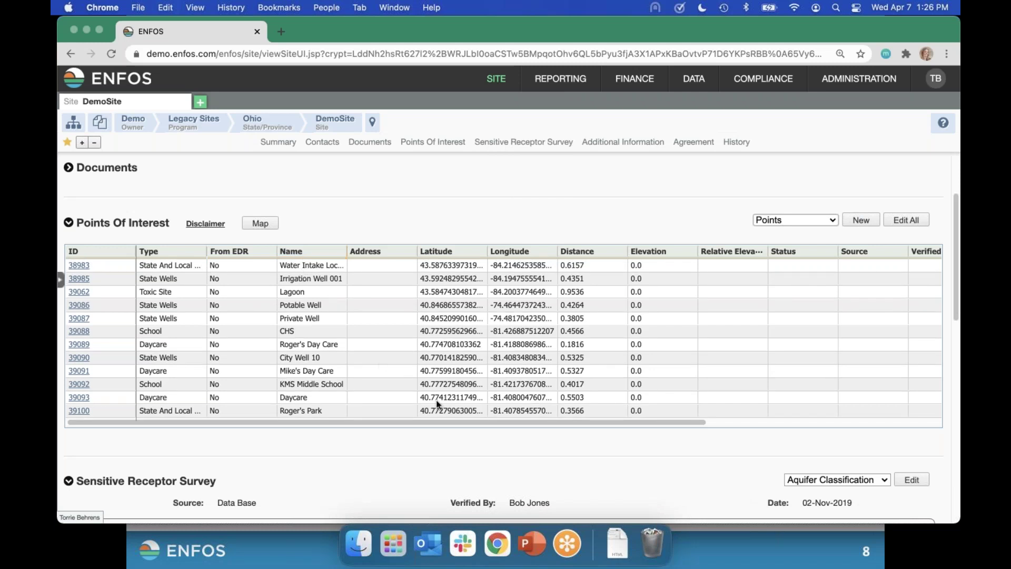
left_click_drag(462, 419, 729, 405)
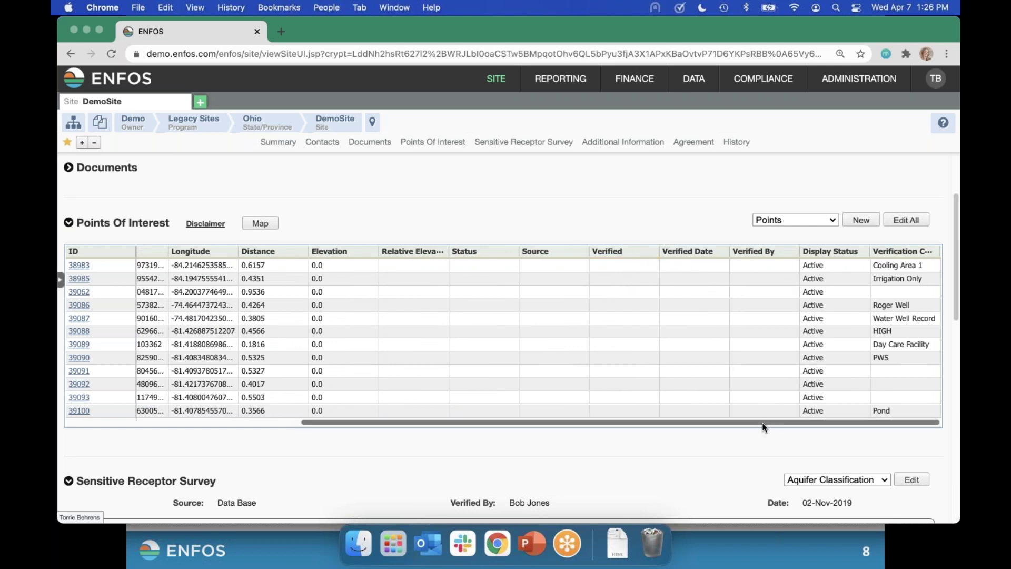
left_click_drag(763, 424, 410, 426)
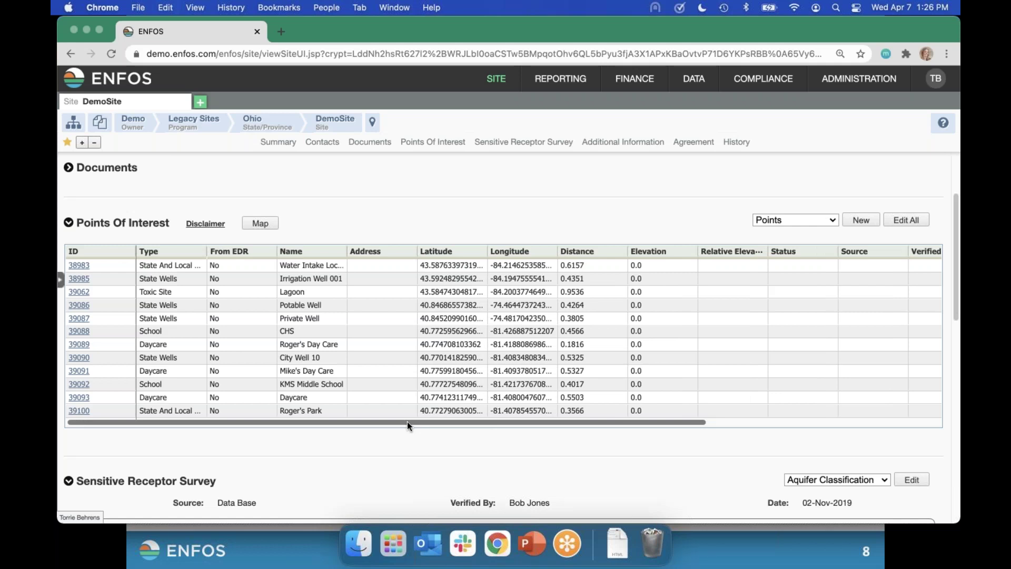
Collapse the Points Of Interest section and look over the Sensitive Receptor Survey's category choices and Aquifer Classification details
scroll(243, 344, "down", 1)
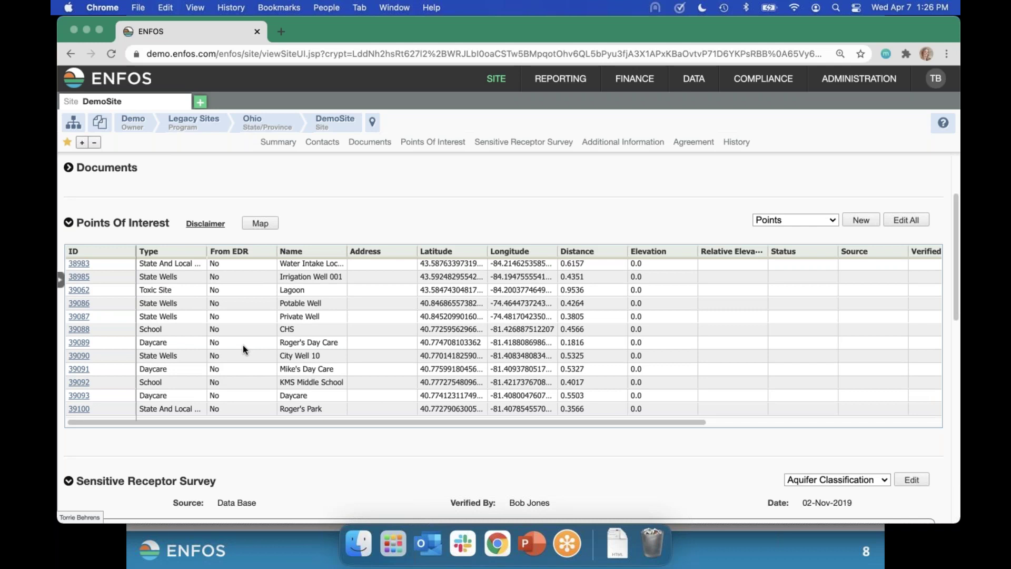
left_click(70, 224)
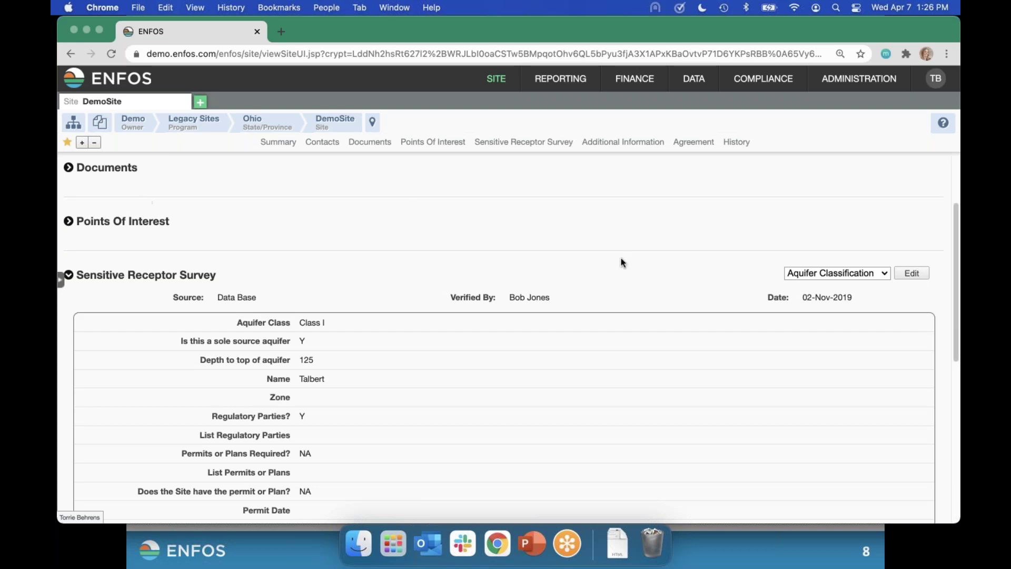
left_click(827, 272)
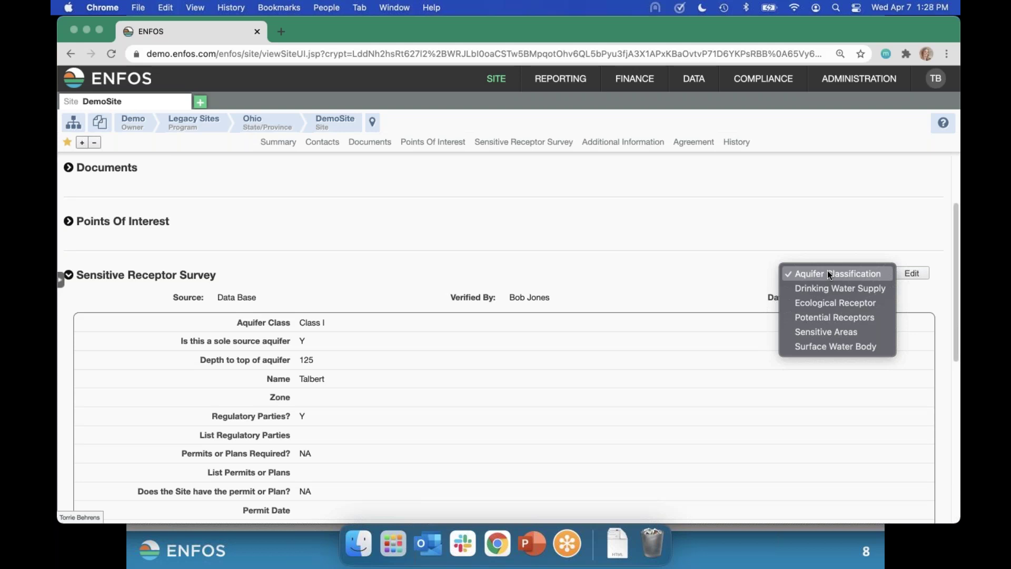
left_click(682, 281)
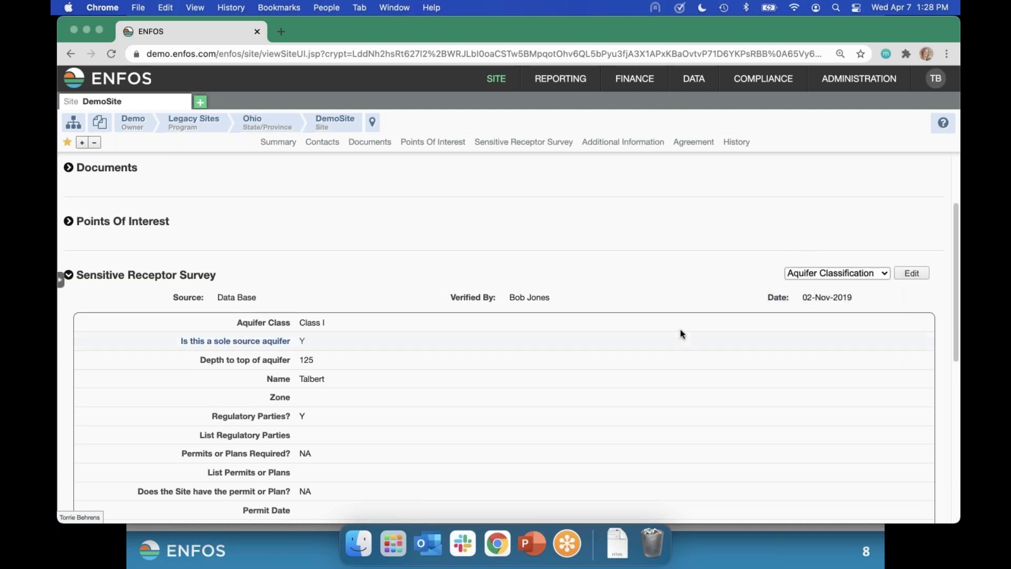
scroll(543, 378, "down", 3)
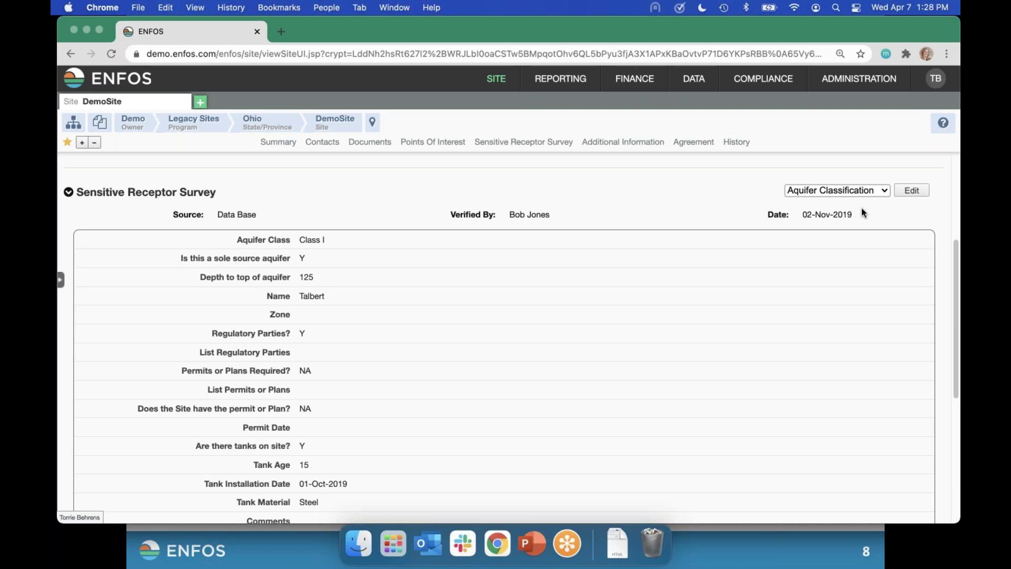
Open the Aquifer Classification survey for editing, review its fields through the source and verification details, and save the form
left_click(911, 191)
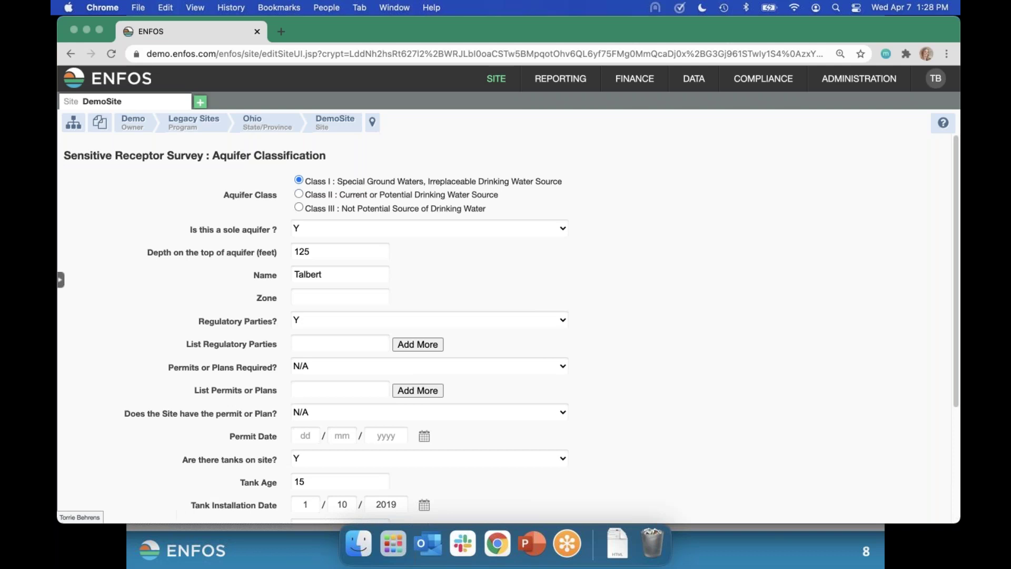
scroll(293, 396, "down", 5)
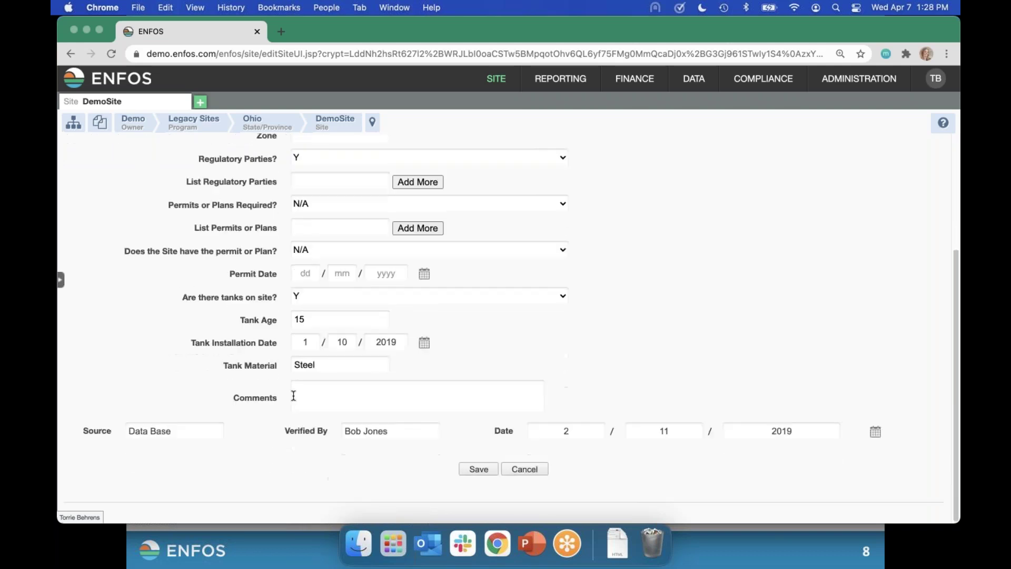
left_click(467, 472)
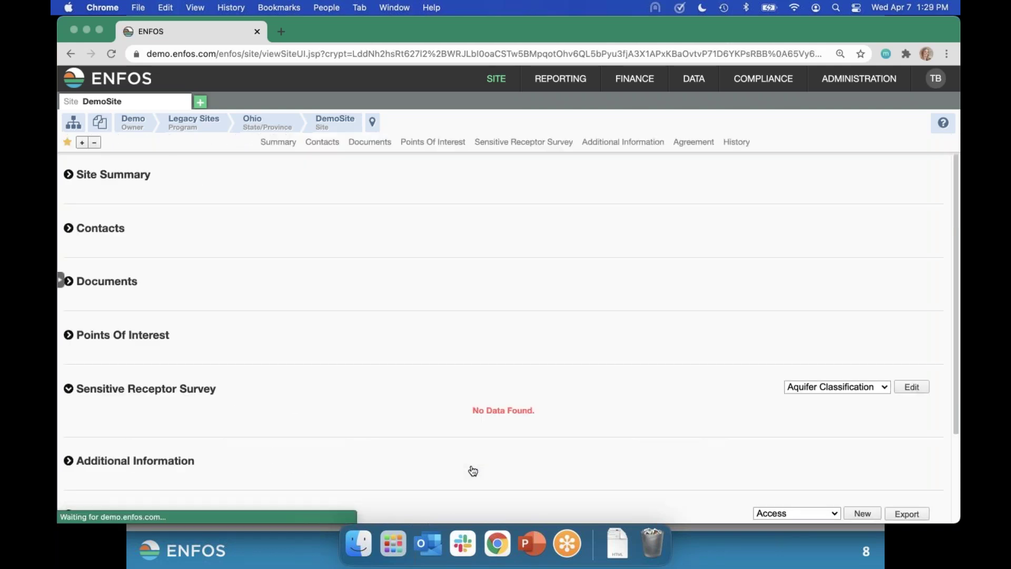
Switch the Sensitive Receptor Survey to Drinking Water Supply, examine its edit form, and cancel out of it
left_click(795, 390)
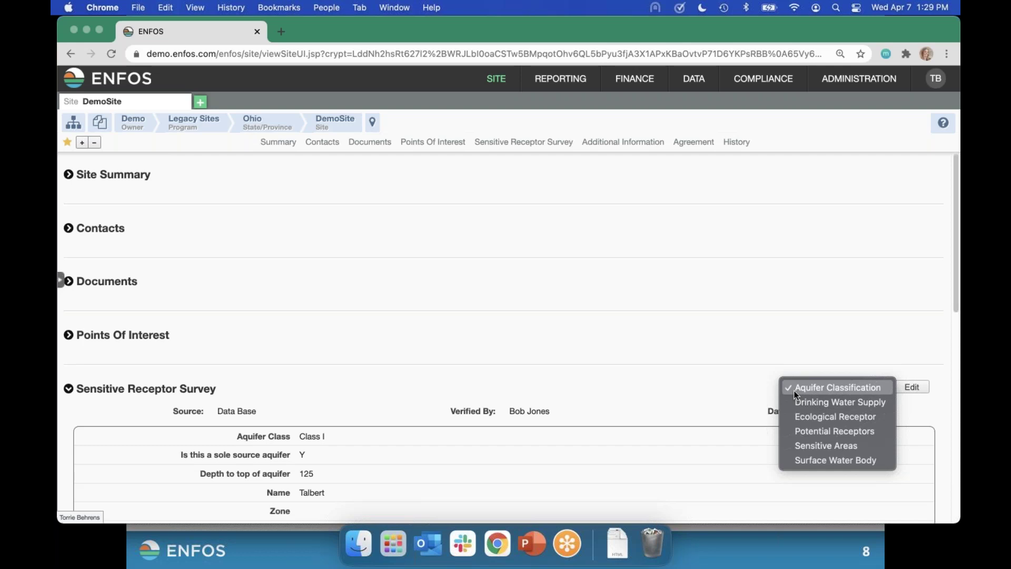
left_click(808, 401)
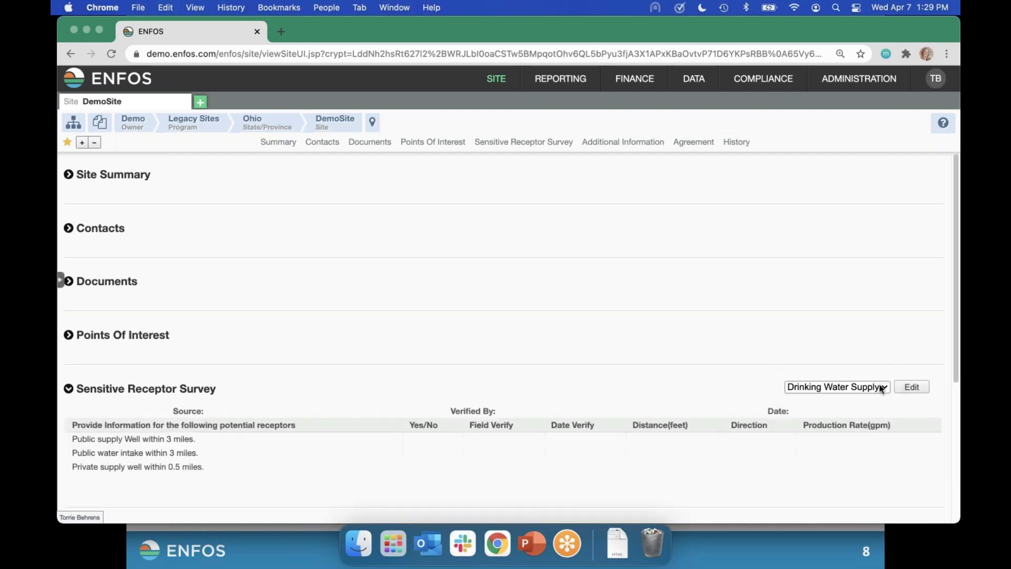
left_click(929, 389)
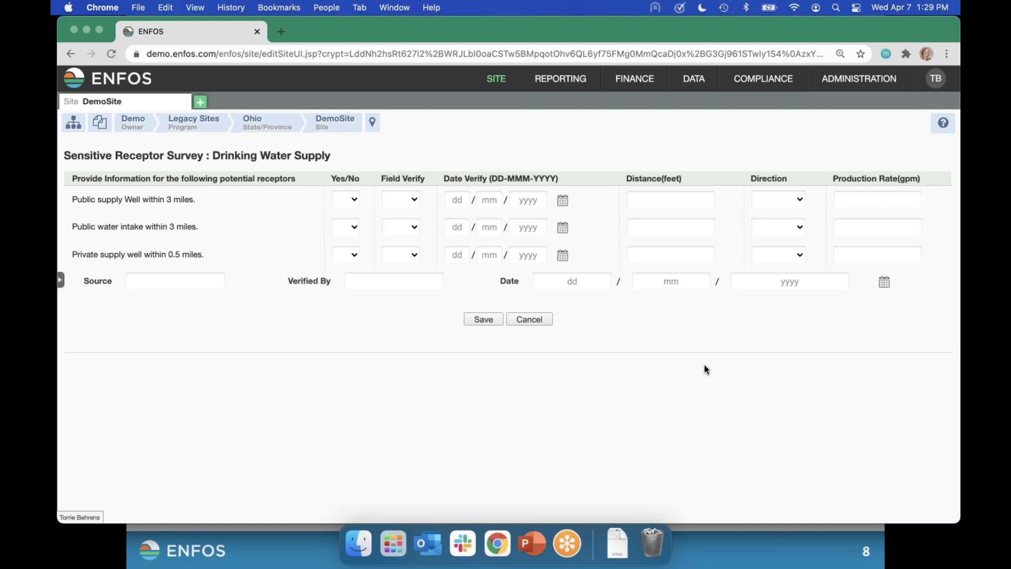
left_click(542, 322)
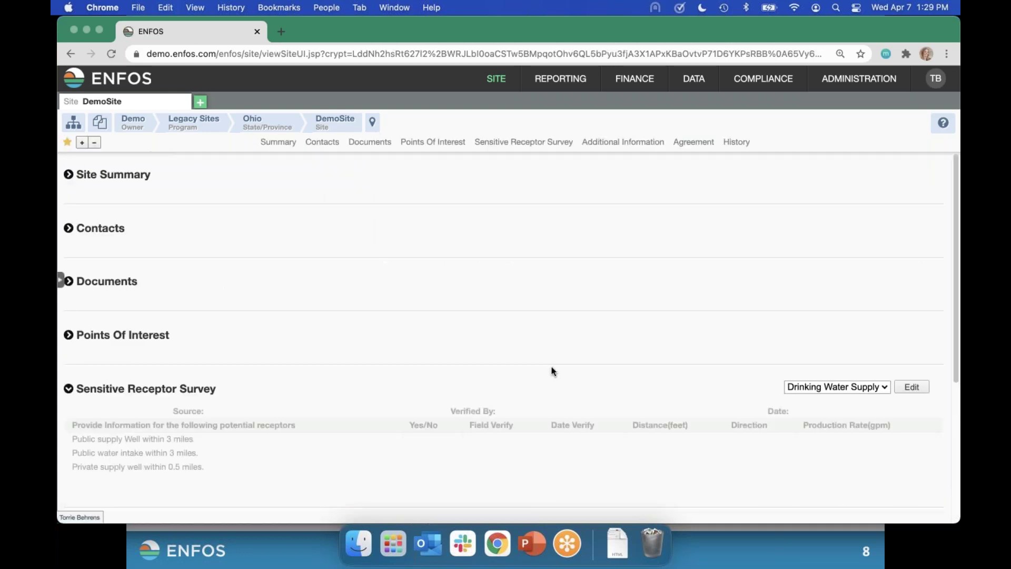
Switch the Sensitive Receptor Survey to Sensitive Areas, examine its edit form, and cancel out of it
left_click(824, 387)
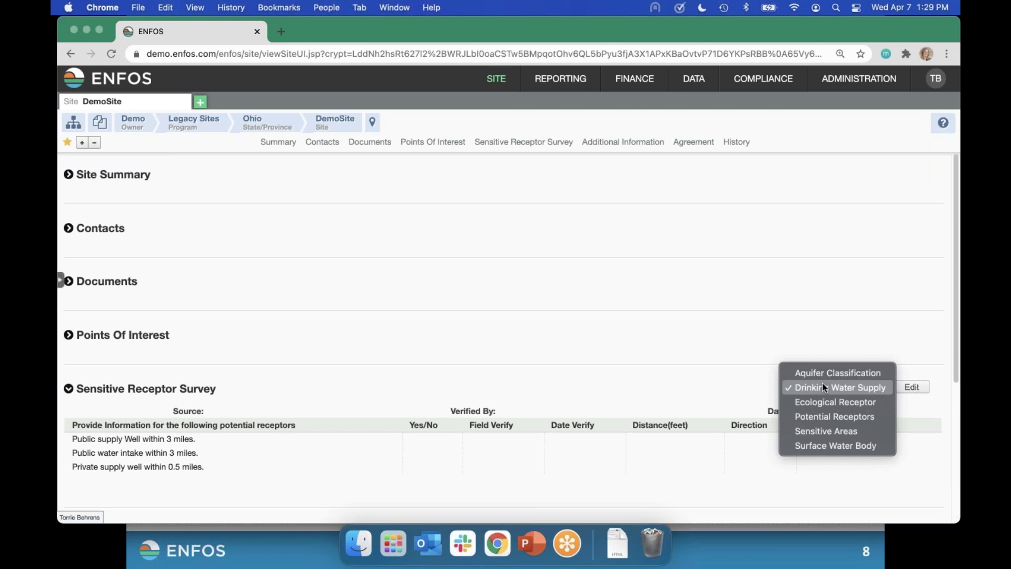
left_click(833, 430)
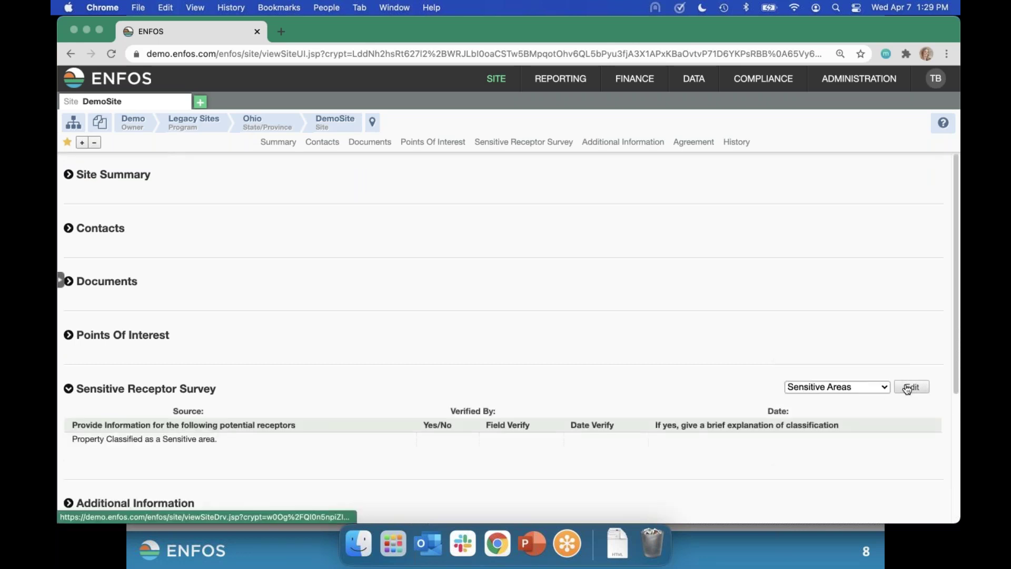
left_click(907, 389)
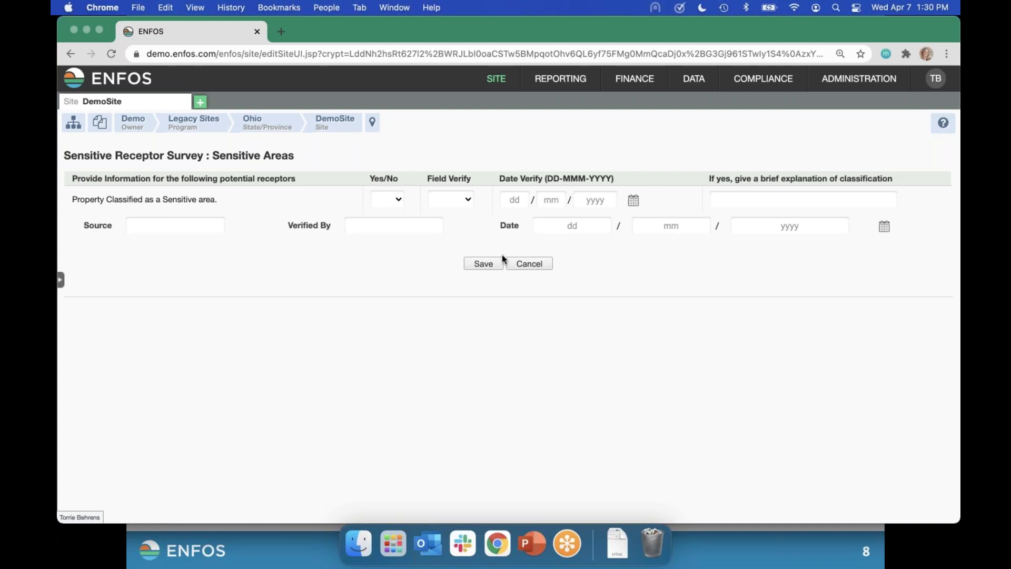
left_click(528, 264)
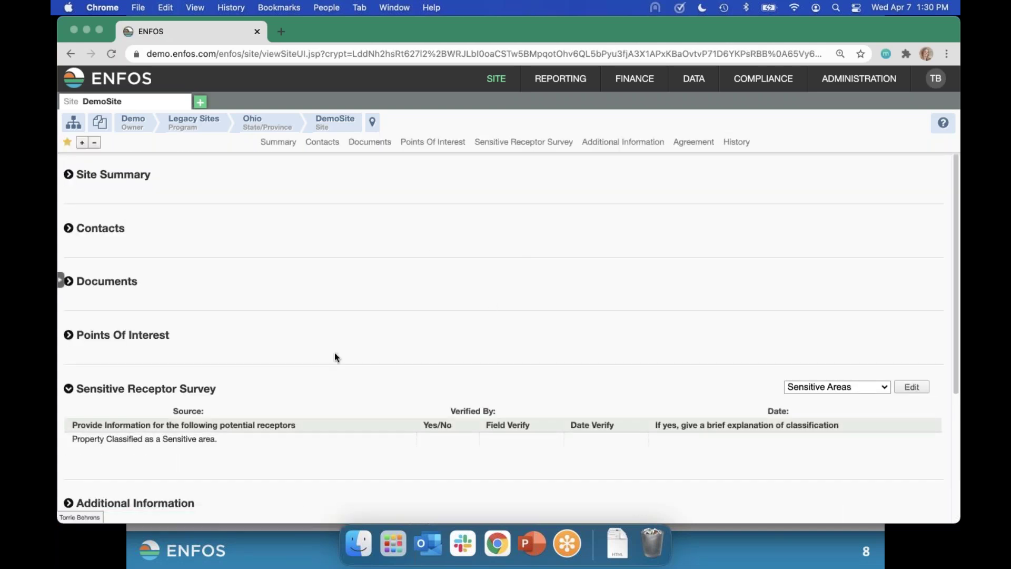
Collapse the Sensitive Receptor Survey section and bring the site's Agreement list into view
scroll(333, 353, "down", 1)
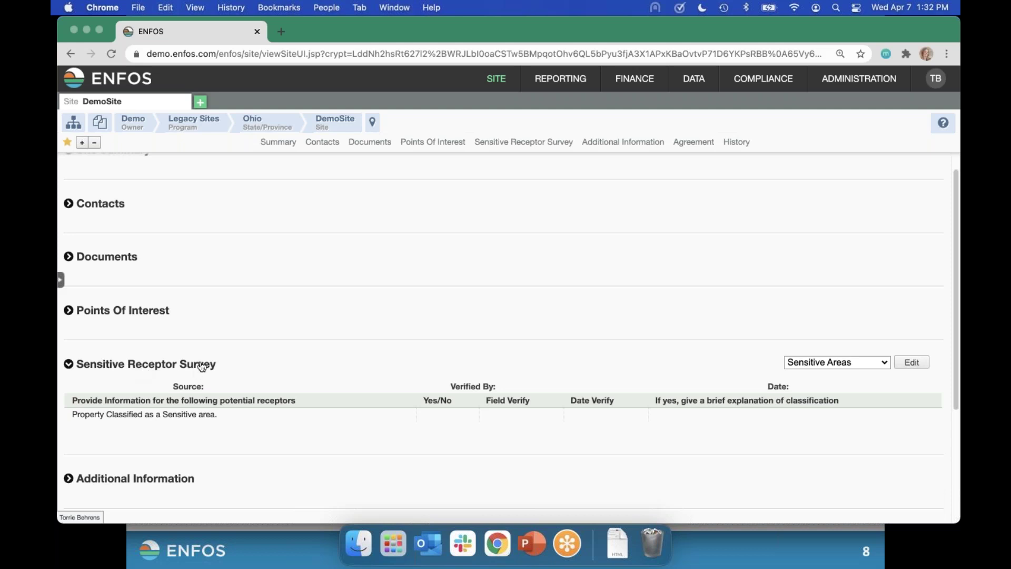
scroll(206, 364, "down", 3)
scroll(208, 363, "down", 2)
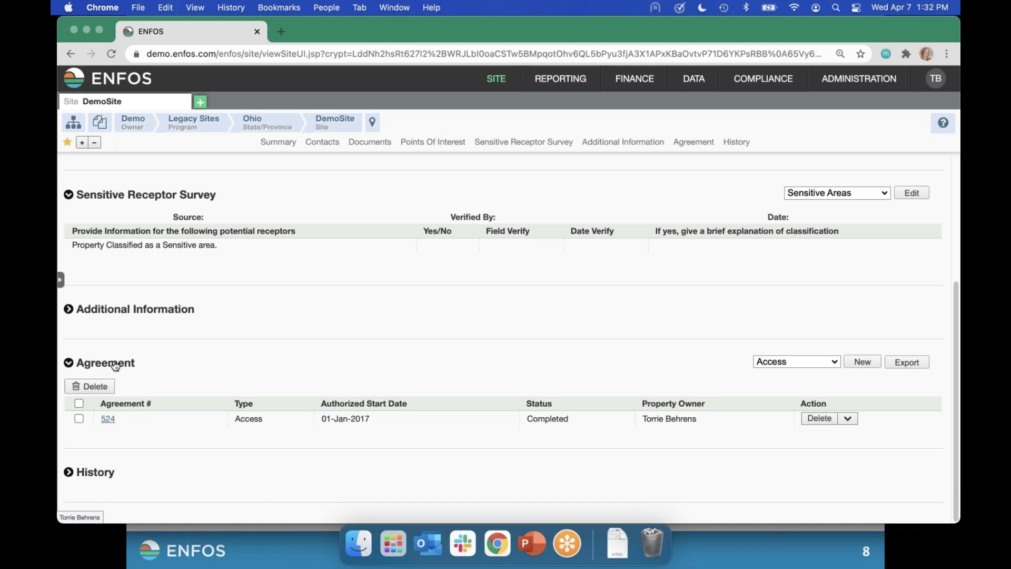
left_click(68, 194)
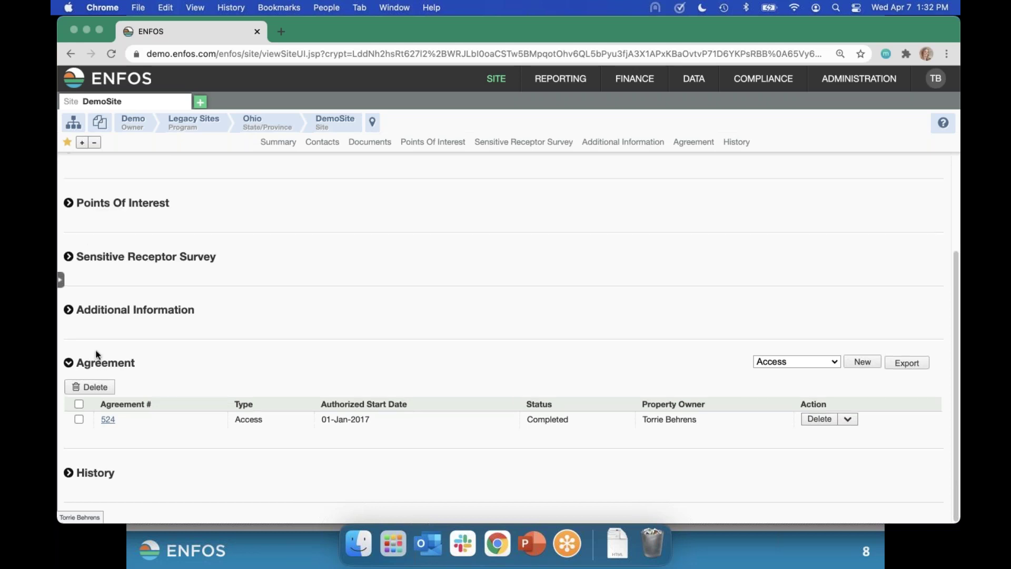
Check the agreement type choices and review a new Access agreement form from general details through contacts, then cancel it
left_click(768, 362)
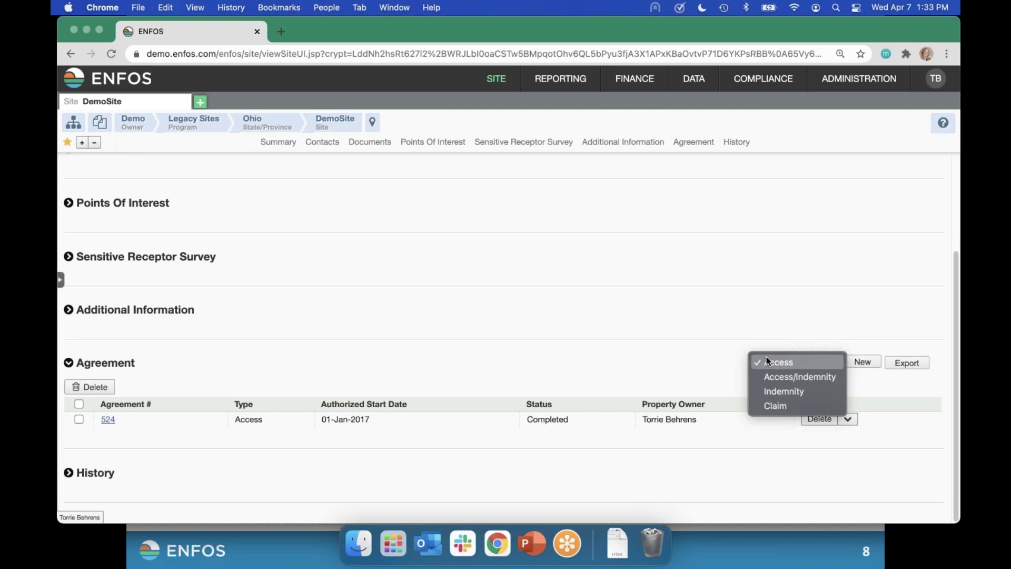
left_click(813, 286)
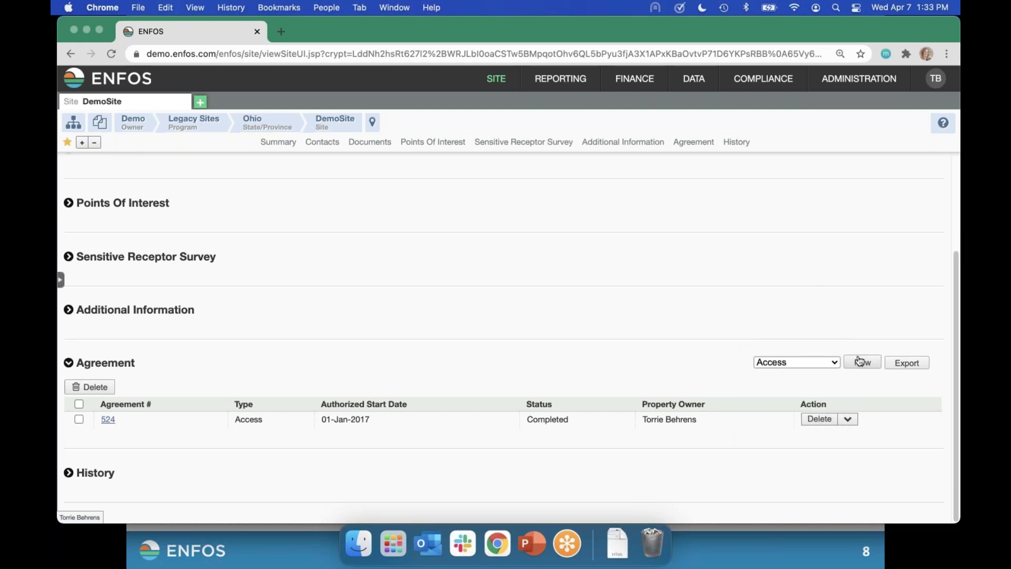
left_click(863, 363)
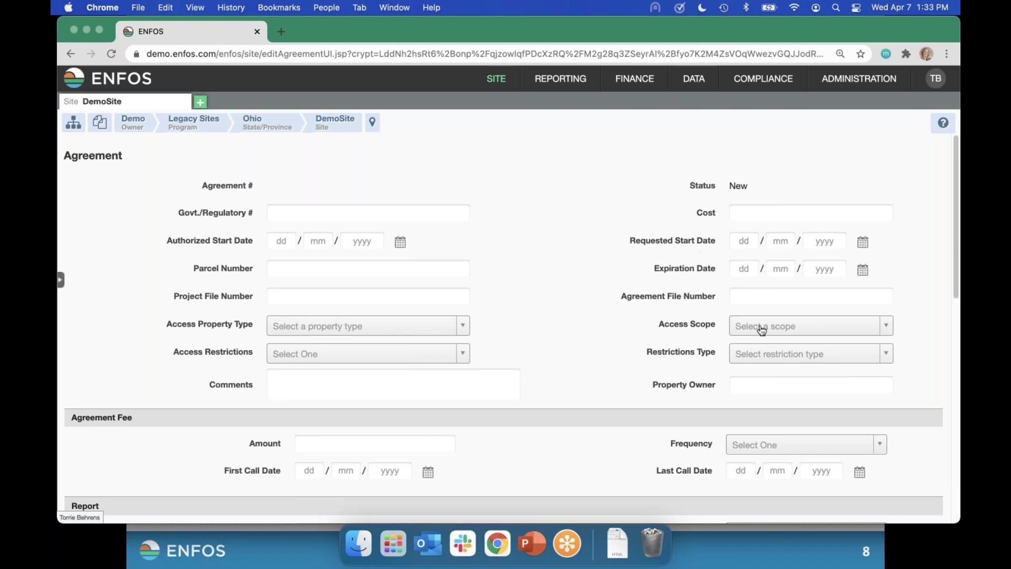
scroll(634, 353, "down", 1)
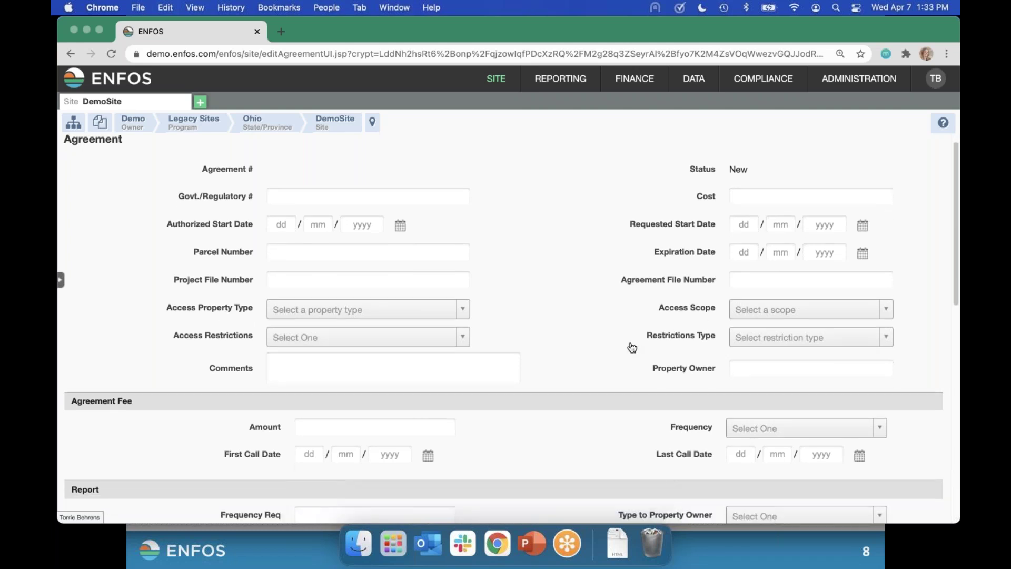
scroll(630, 348, "down", 2)
scroll(628, 349, "down", 1)
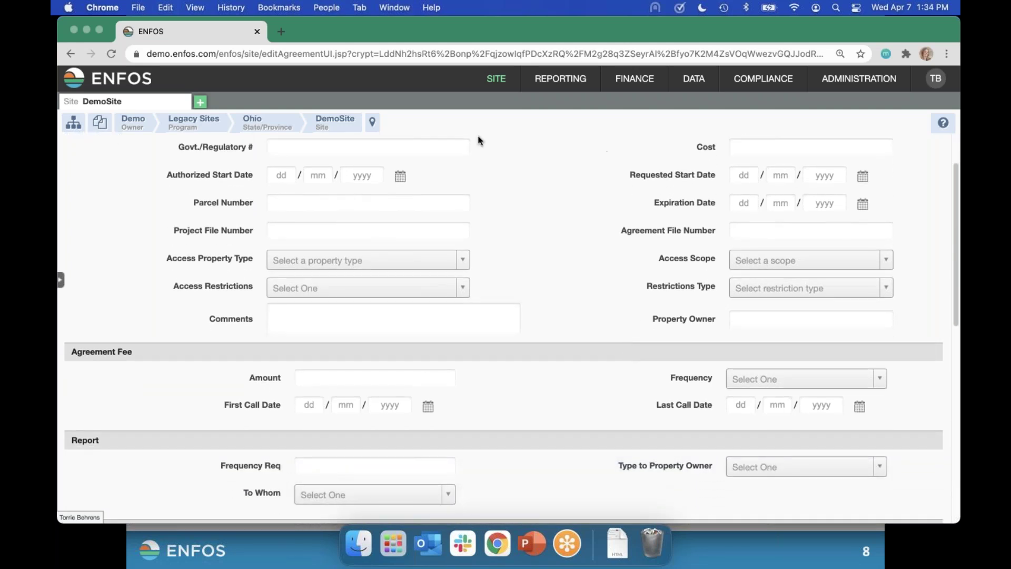
scroll(495, 400, "down", 4)
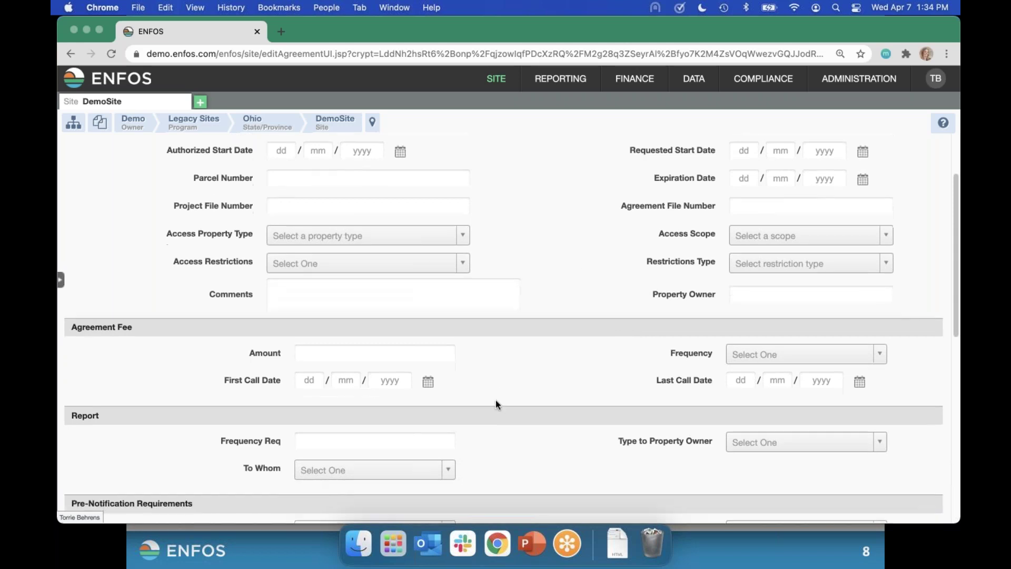
scroll(495, 409, "down", 10)
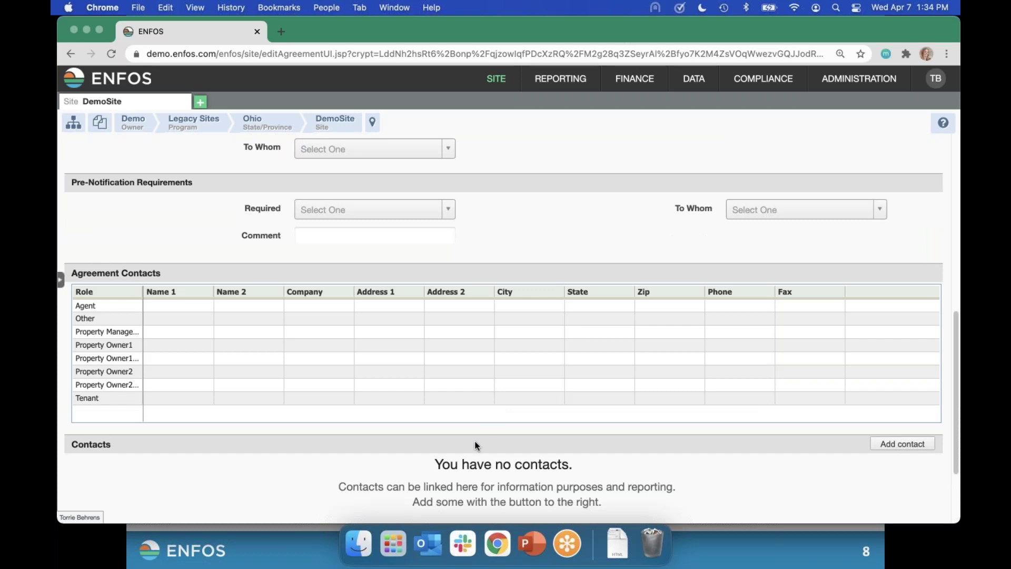
scroll(526, 432, "down", 4)
left_click(540, 424)
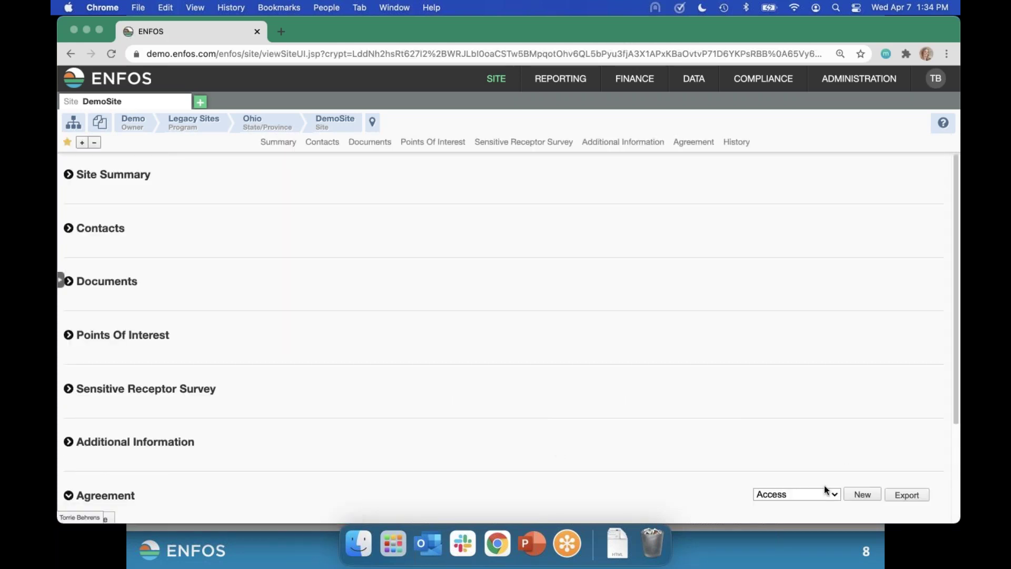
Review a new Claim agreement form through its Claim Details, cancel it, and set the agreement type back to Access
left_click(814, 493)
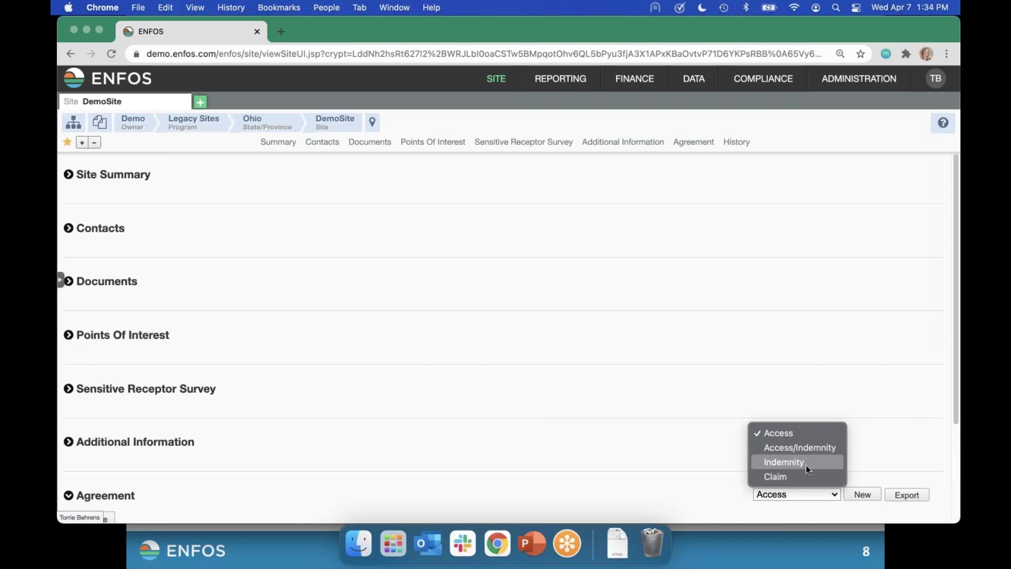
left_click(804, 476)
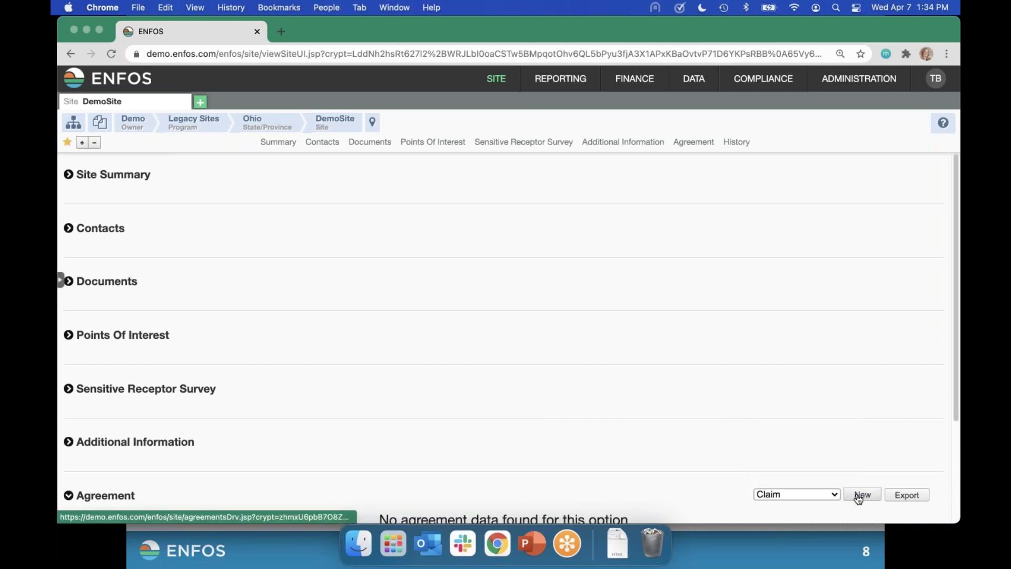
left_click(858, 495)
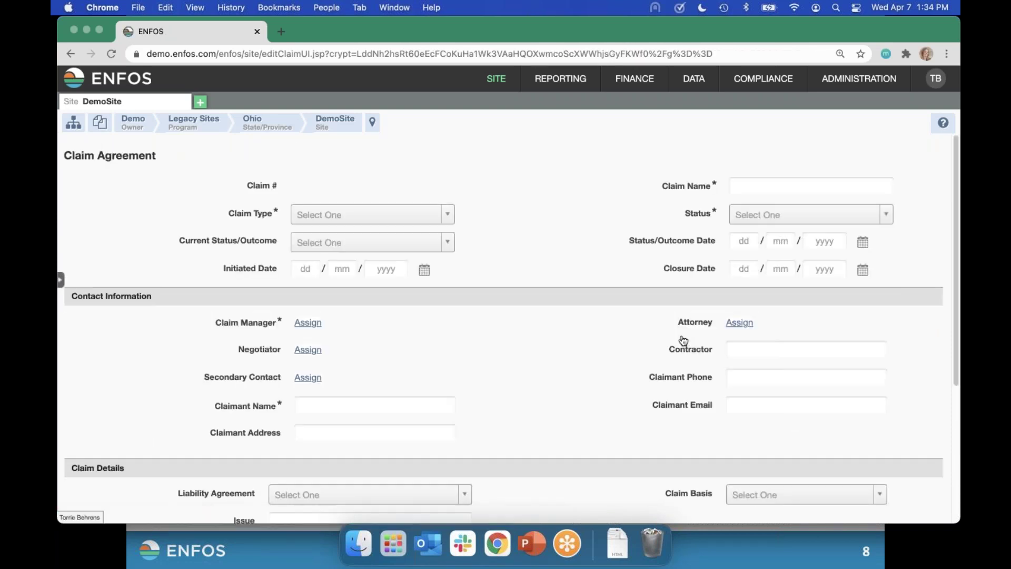
scroll(606, 343, "down", 1)
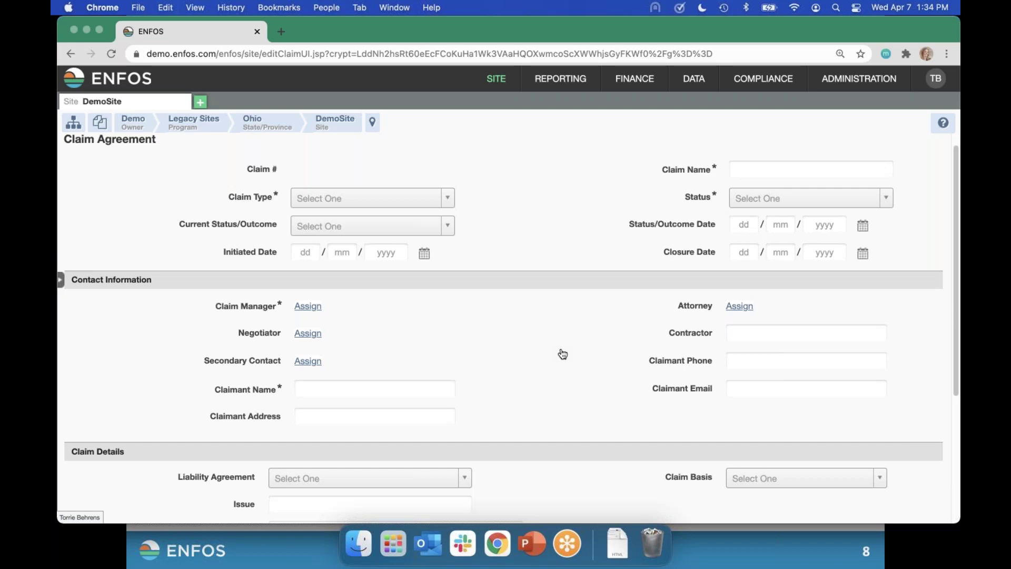
scroll(545, 431, "down", 5)
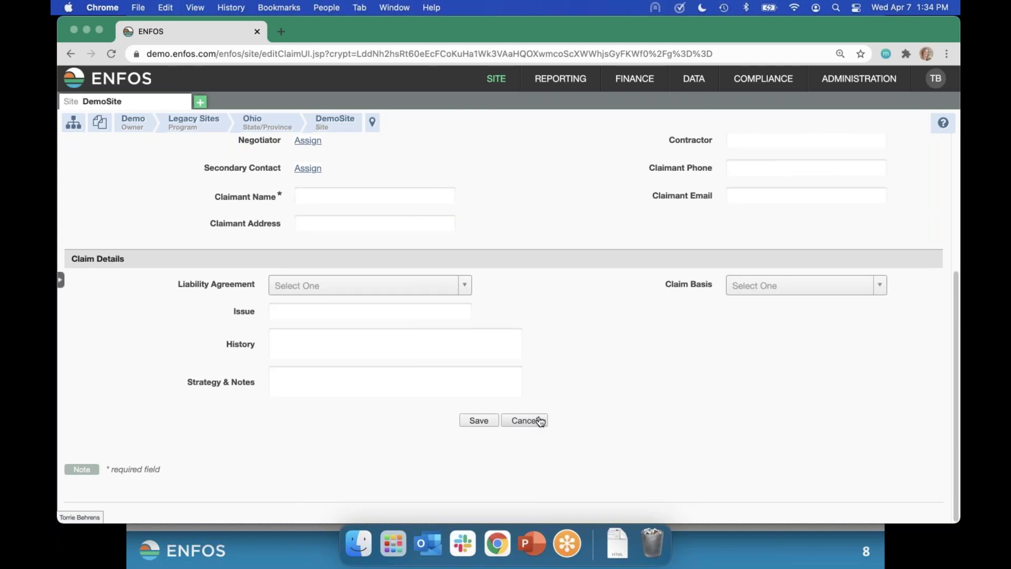
left_click(540, 419)
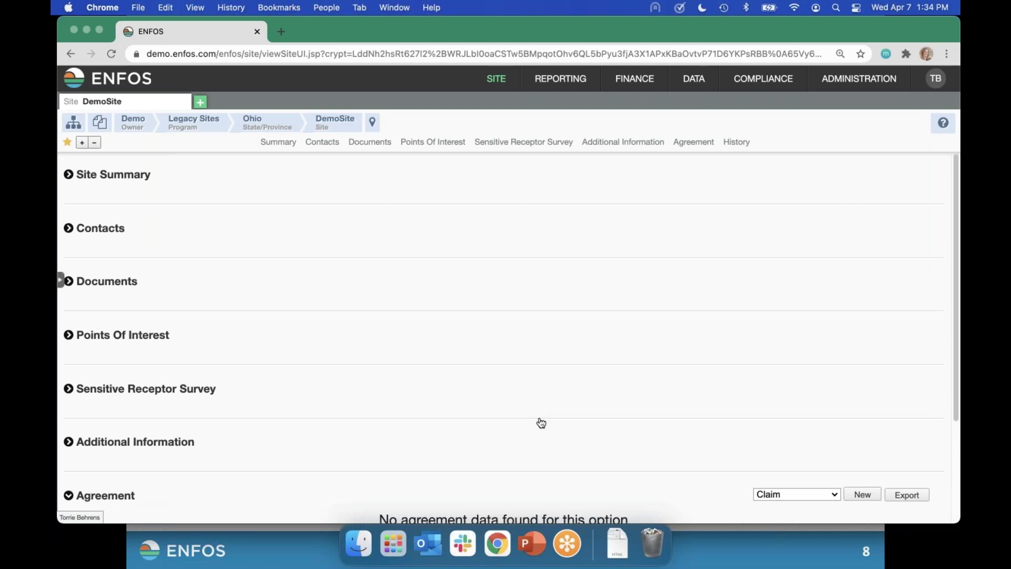
left_click(793, 497)
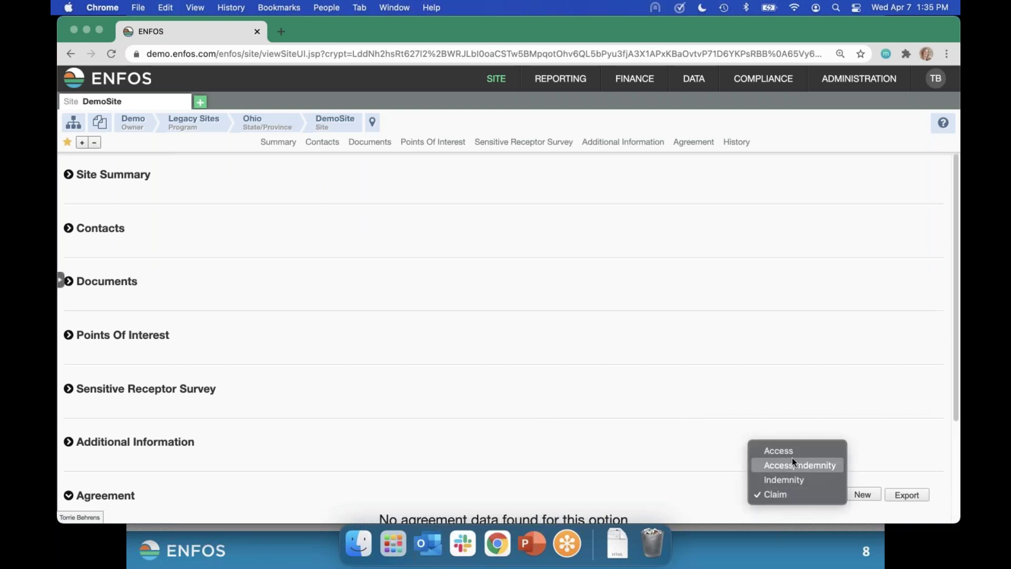
left_click(791, 451)
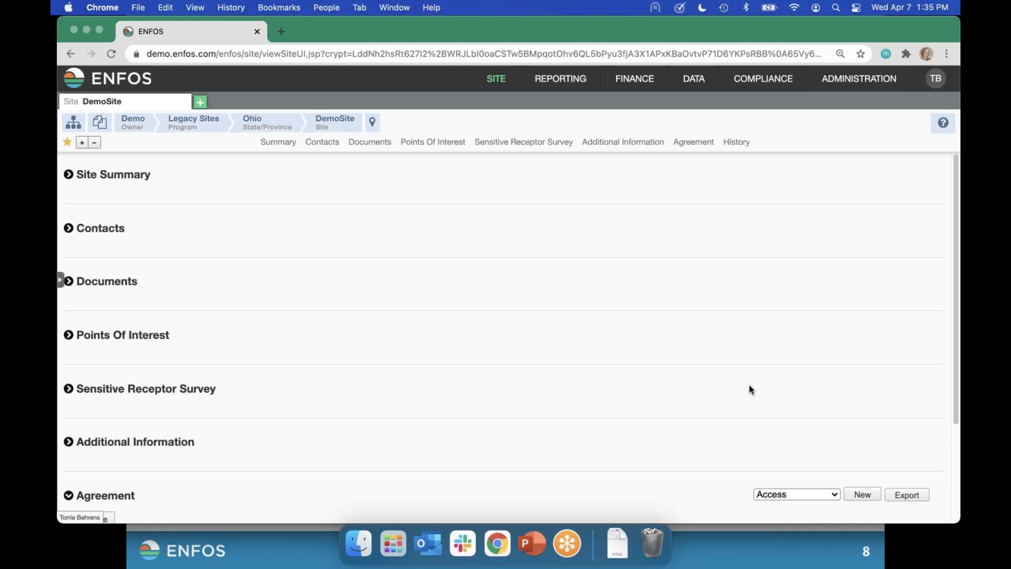
Review the site's Agreement list and open the map of DemoSite
scroll(749, 380, "down", 3)
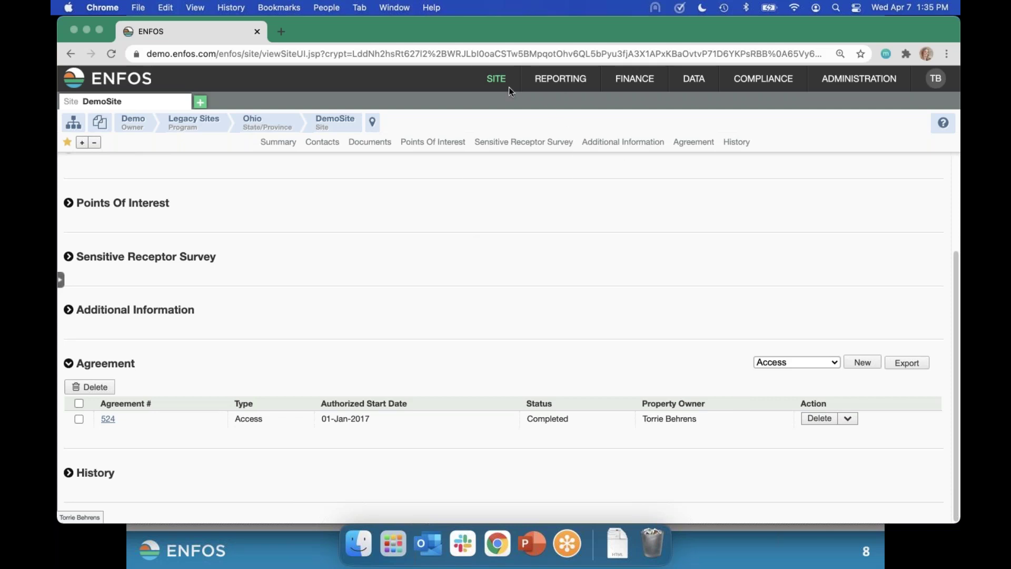
mouse_move(501, 87)
left_click(498, 218)
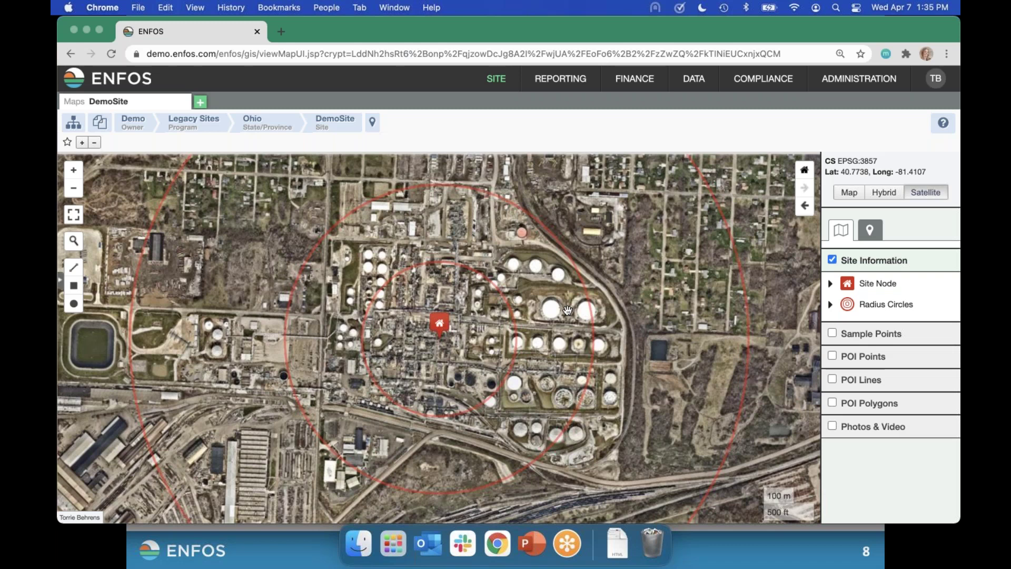
Expand the map's Site Node options, enter its edit mode to examine the marker, and cancel the edits
mouse_move(499, 66)
left_click(832, 285)
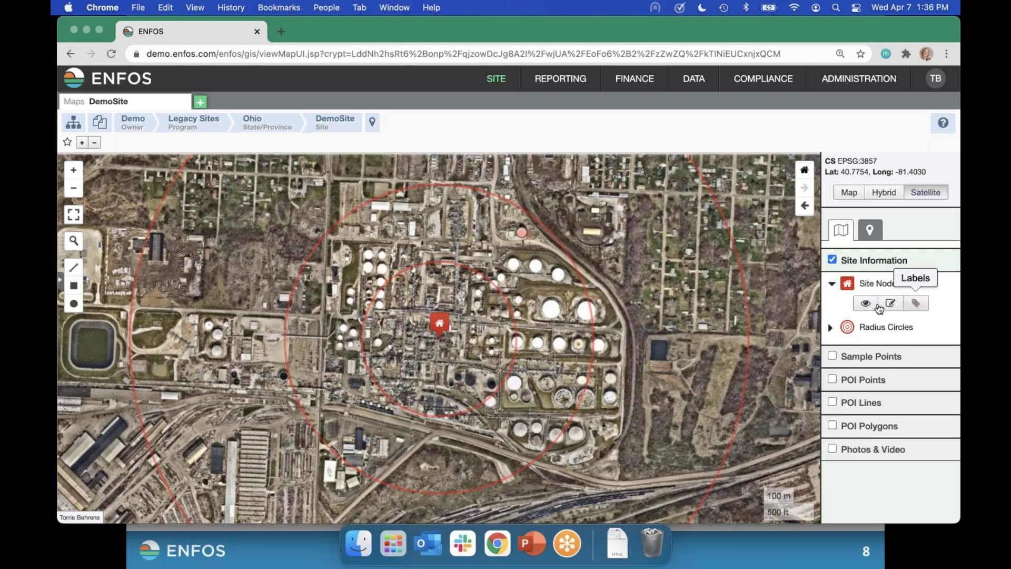
left_click(890, 304)
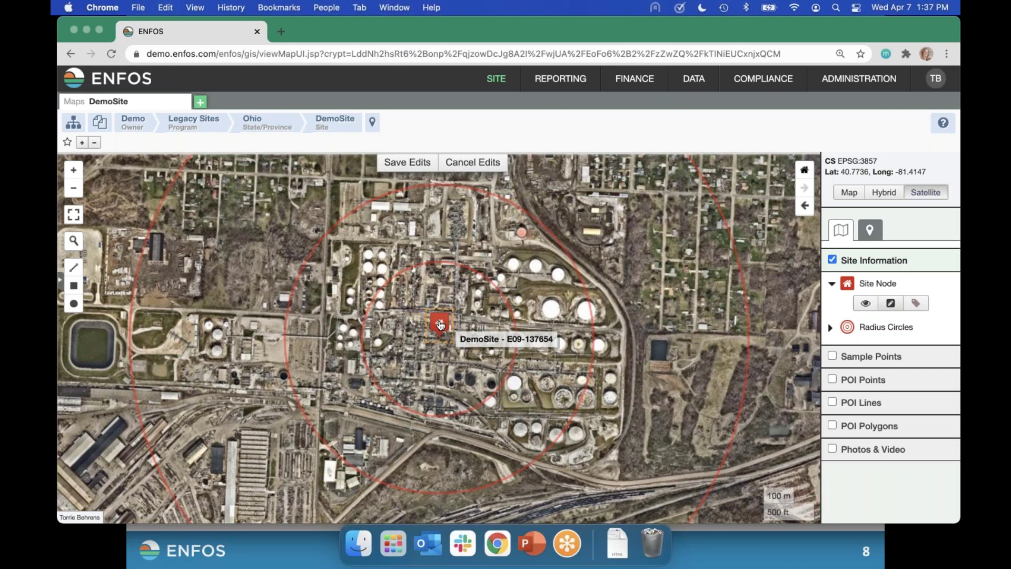
left_click(473, 163)
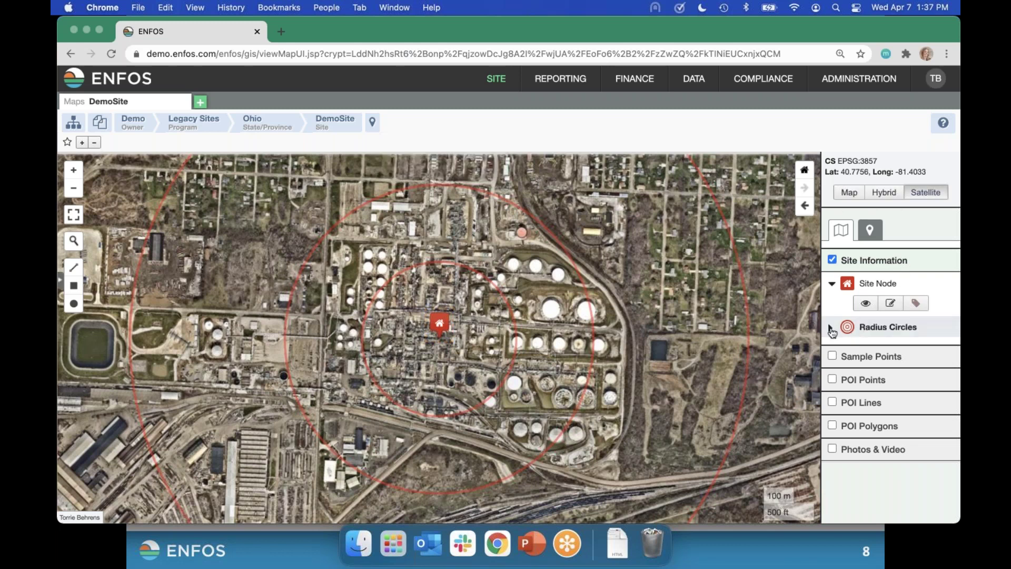
Expand the Radius Circles options and toggle the Site Information layer off and back on
left_click(831, 330)
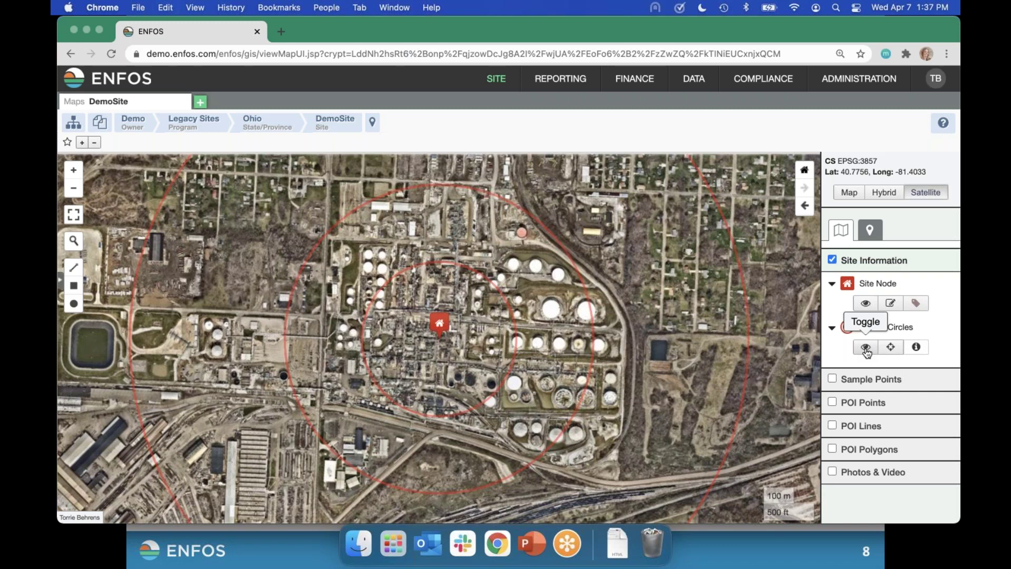
left_click(832, 260)
left_click(832, 260)
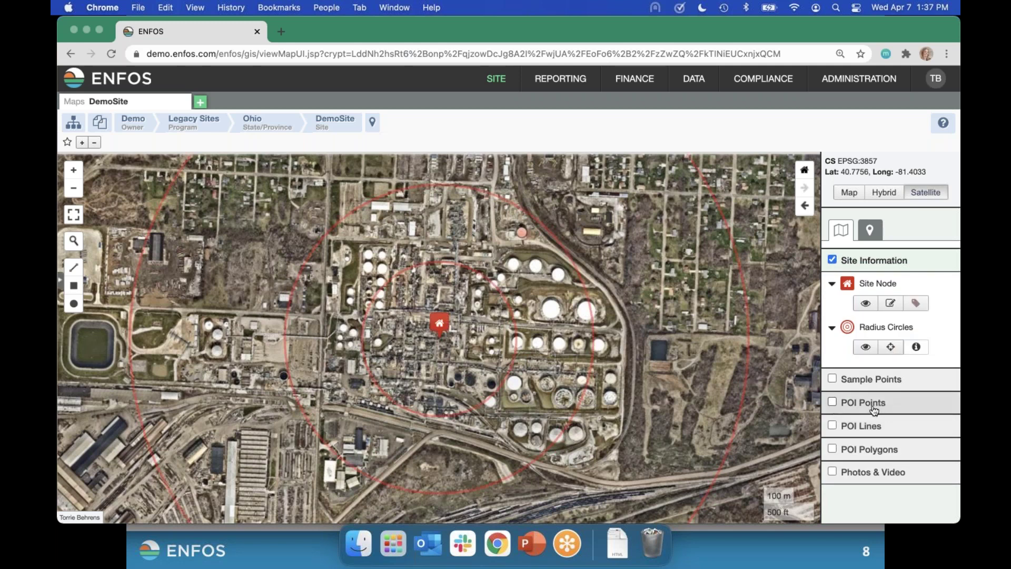
Show the POI Points layer and review the point of interest details for Roger's Park and the Daycare
left_click(833, 404)
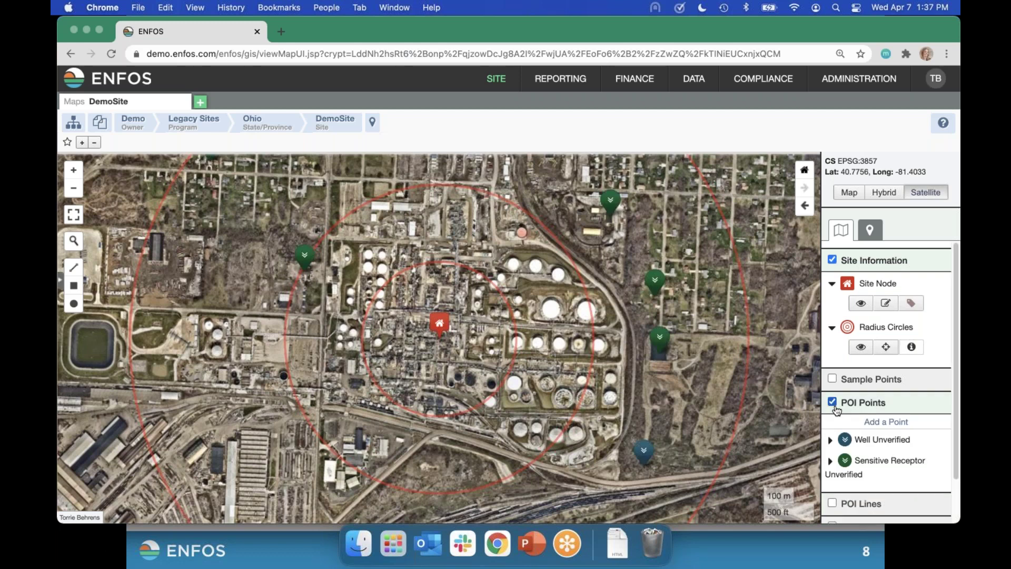
mouse_move(658, 329)
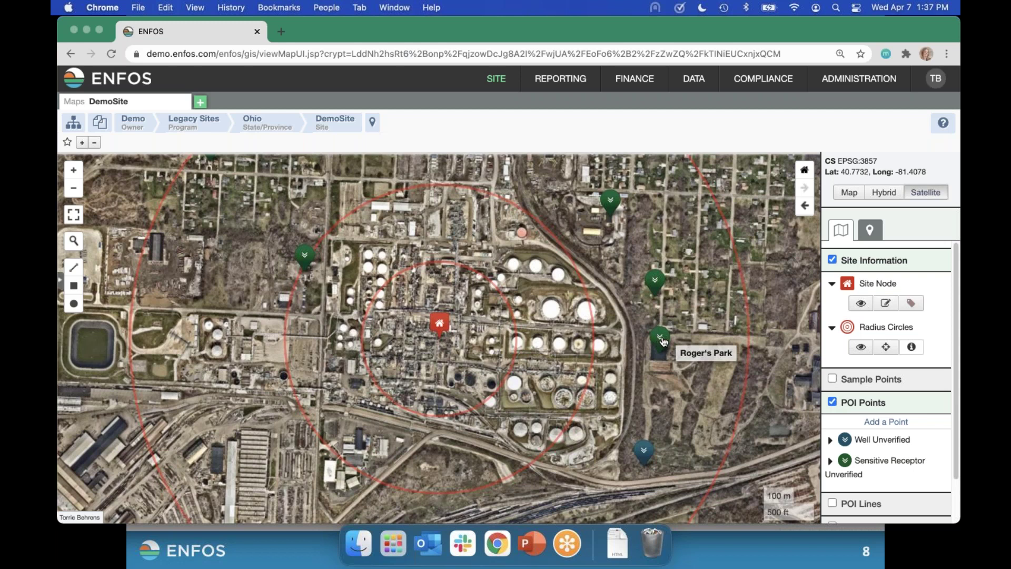
left_click(661, 339)
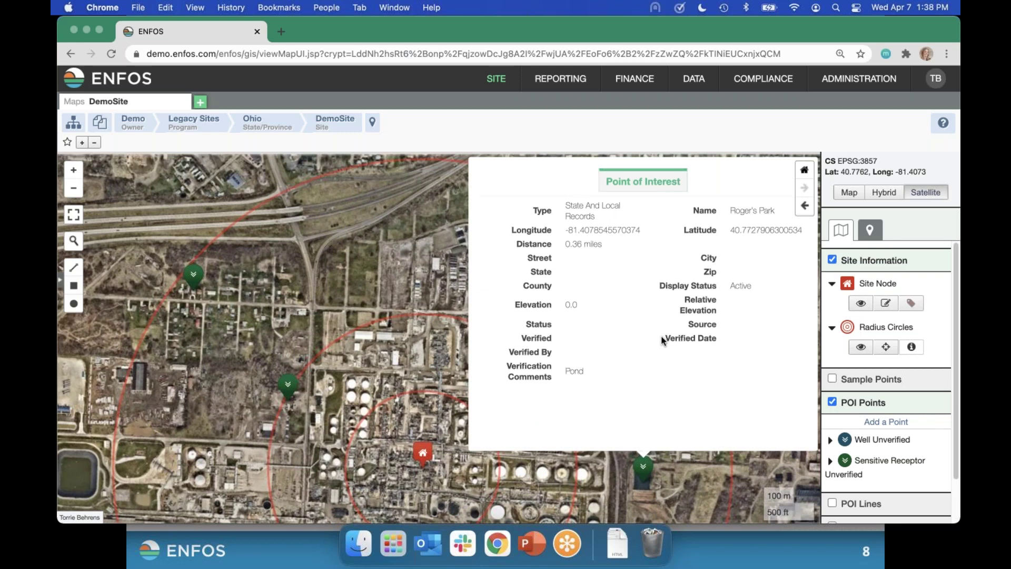
left_click(395, 341)
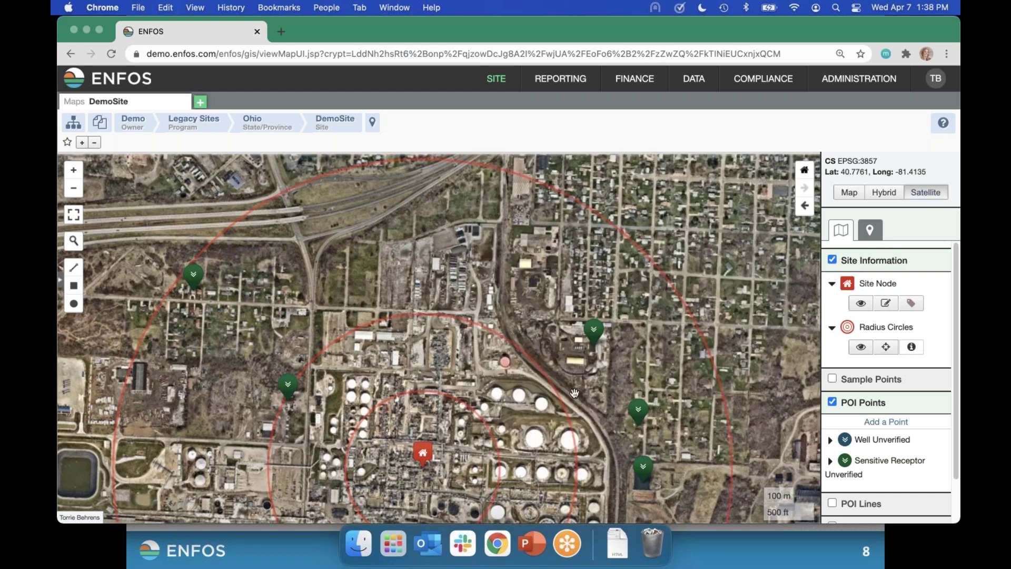
left_click(637, 411)
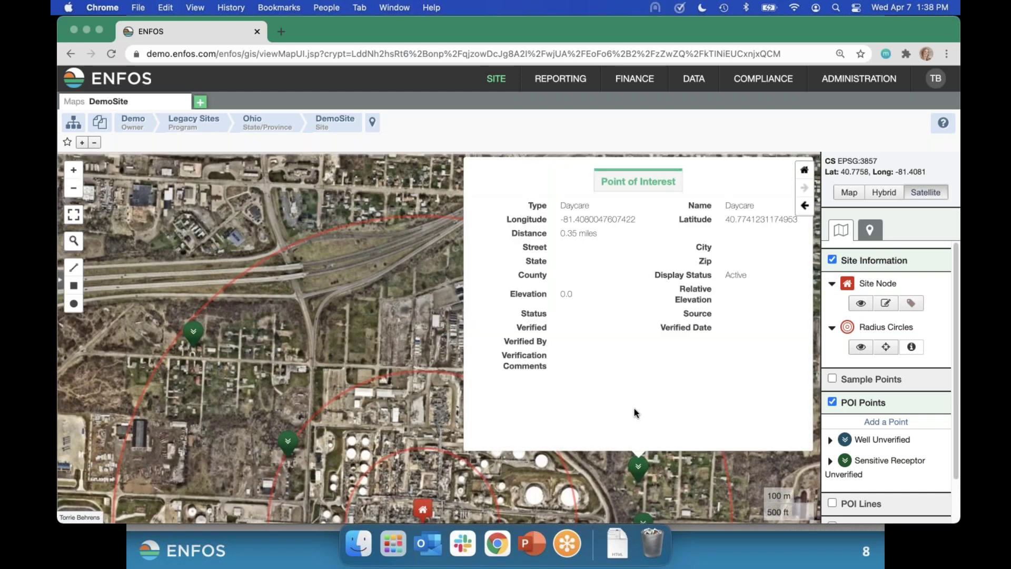
left_click(411, 390)
left_click_drag(431, 435, 464, 254)
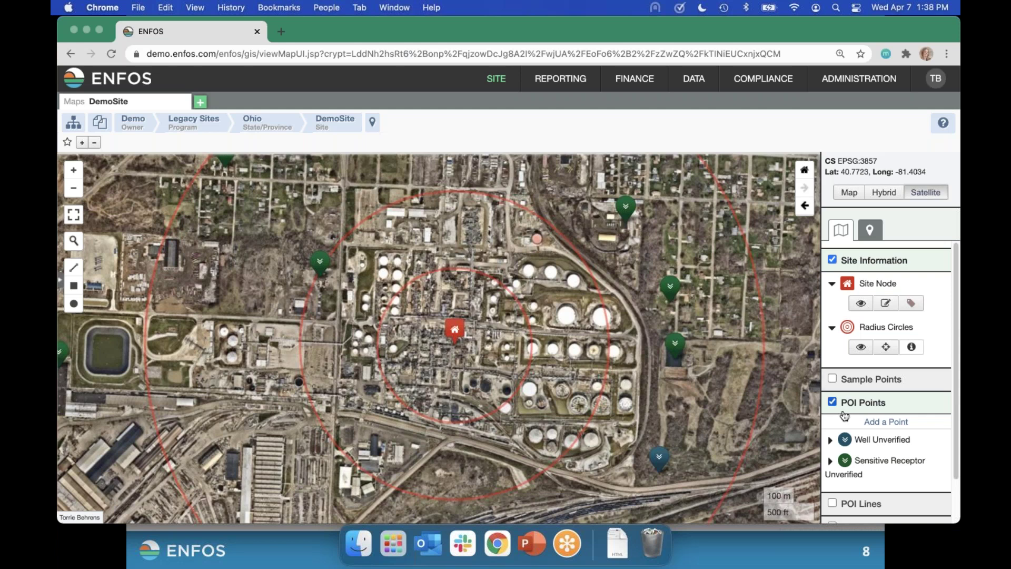
Show the POI Lines and POI Polygons layers on the site map
scroll(879, 411, "down", 2)
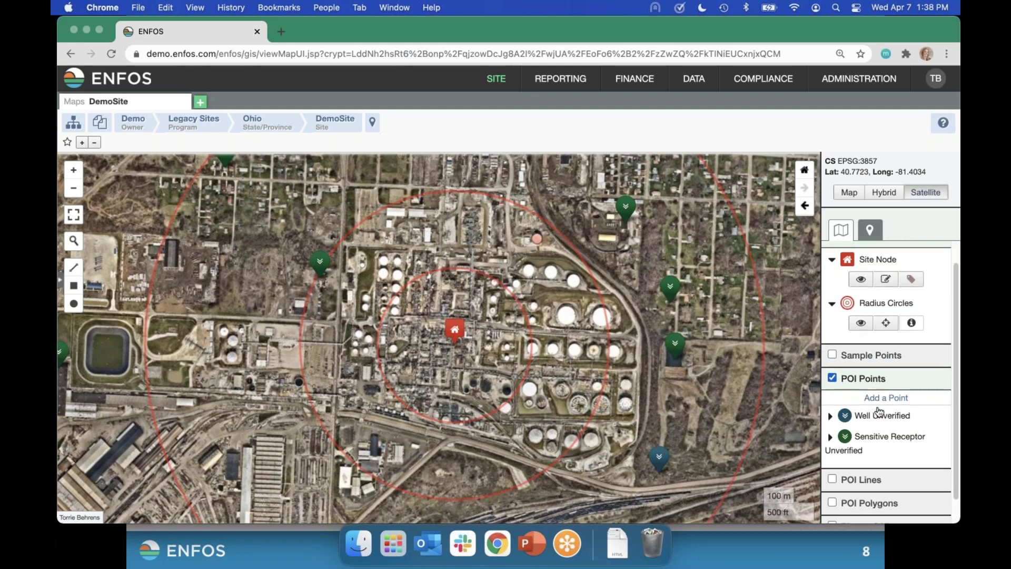
scroll(877, 416, "down", 2)
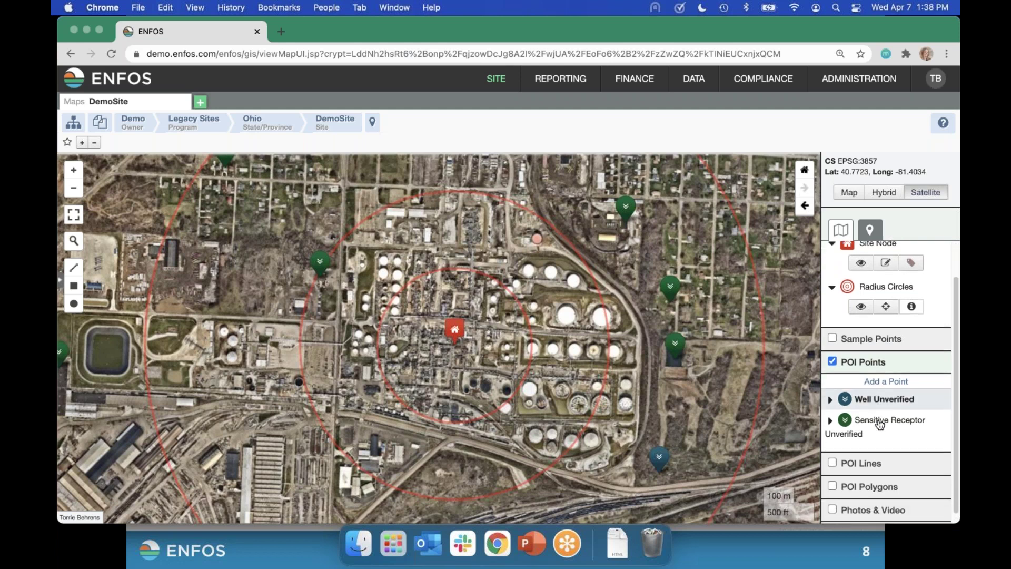
left_click(832, 454)
scroll(836, 468, "down", 2)
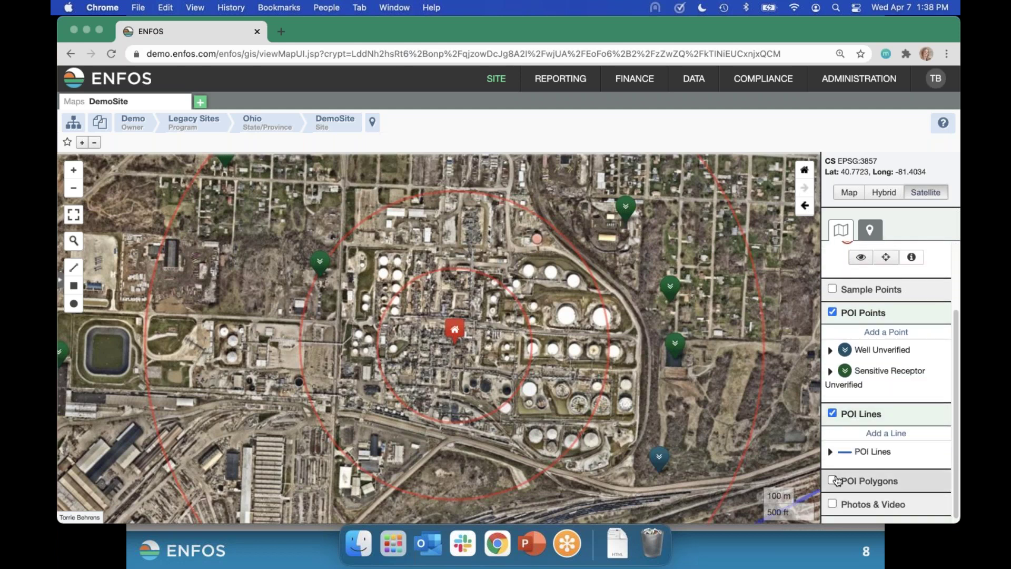
left_click(833, 480)
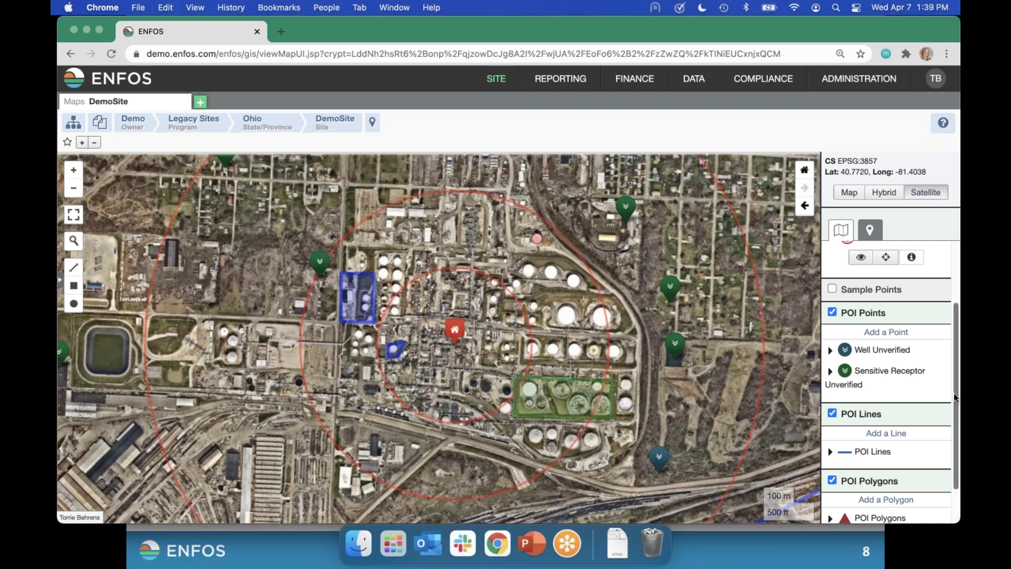
scroll(953, 393, "down", 2)
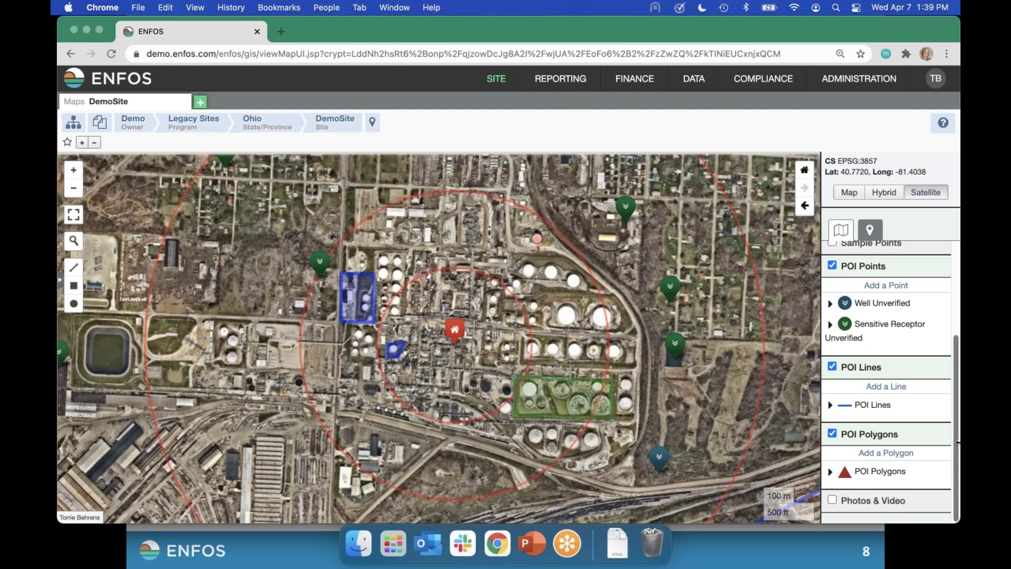
left_click_drag(955, 443, 957, 364)
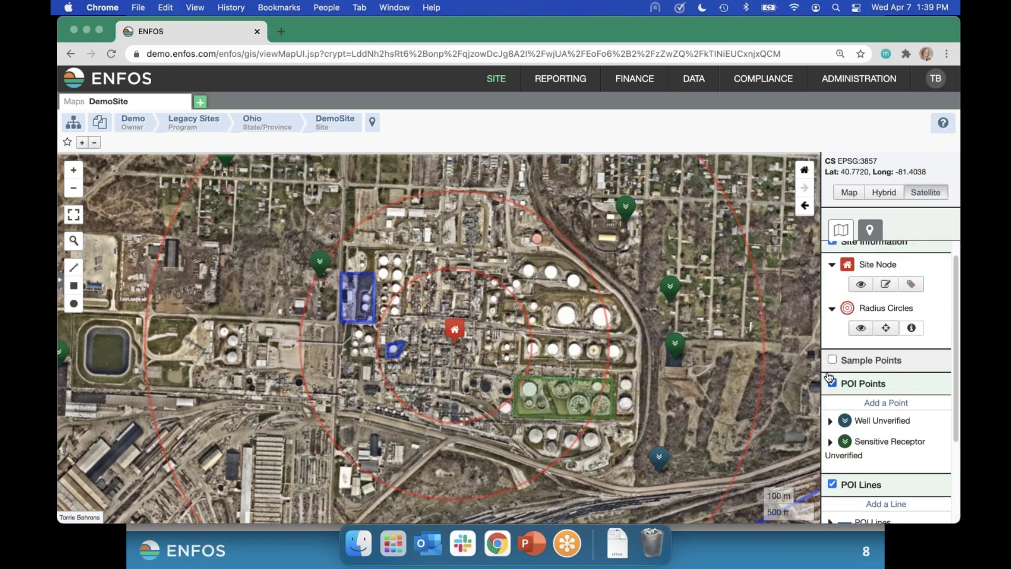
Show the Sample Points layer, switch the base view from Satellite to Map, and review the listed layers
mouse_move(769, 79)
left_click(832, 360)
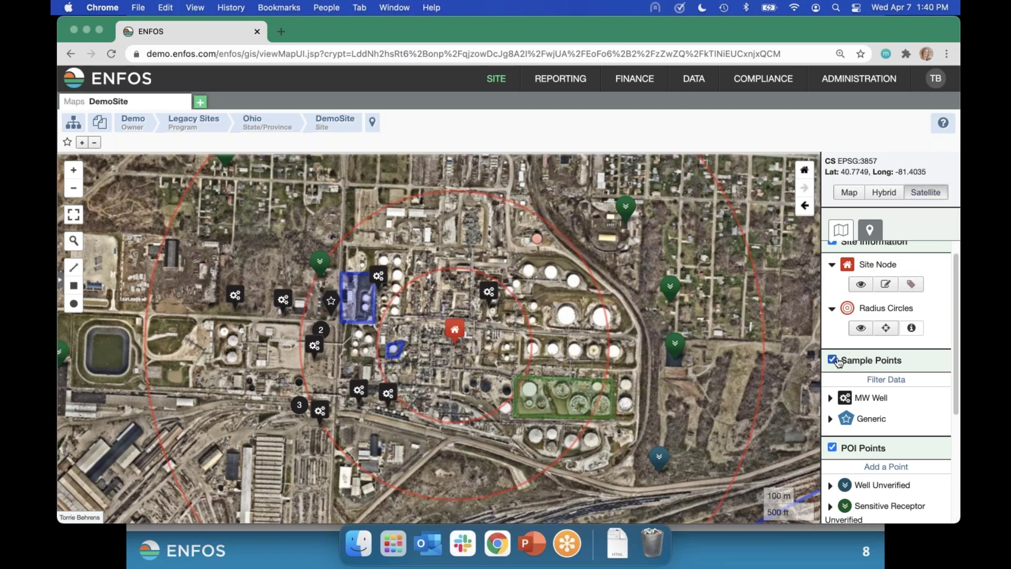
left_click(848, 196)
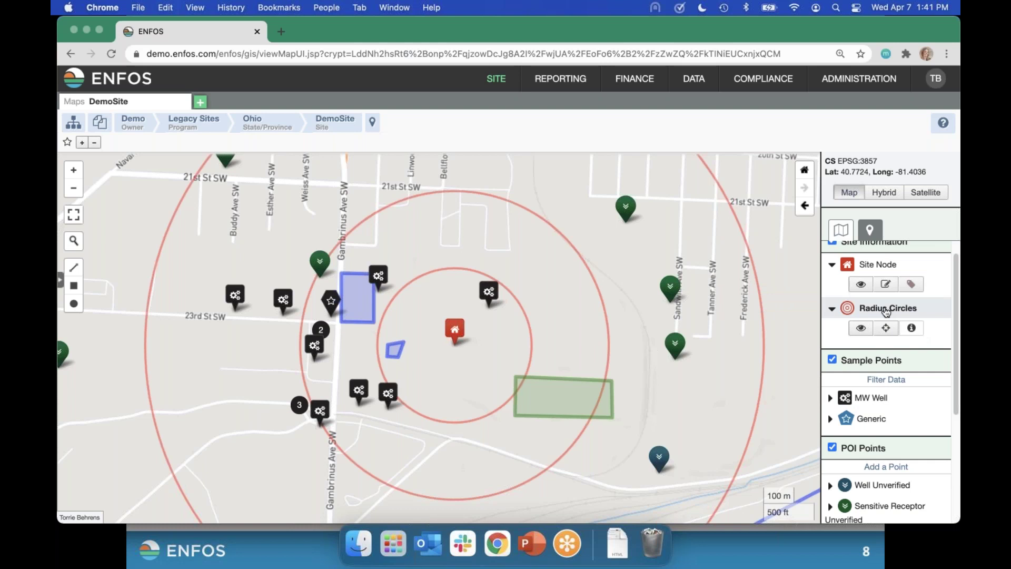
scroll(887, 312, "down", 5)
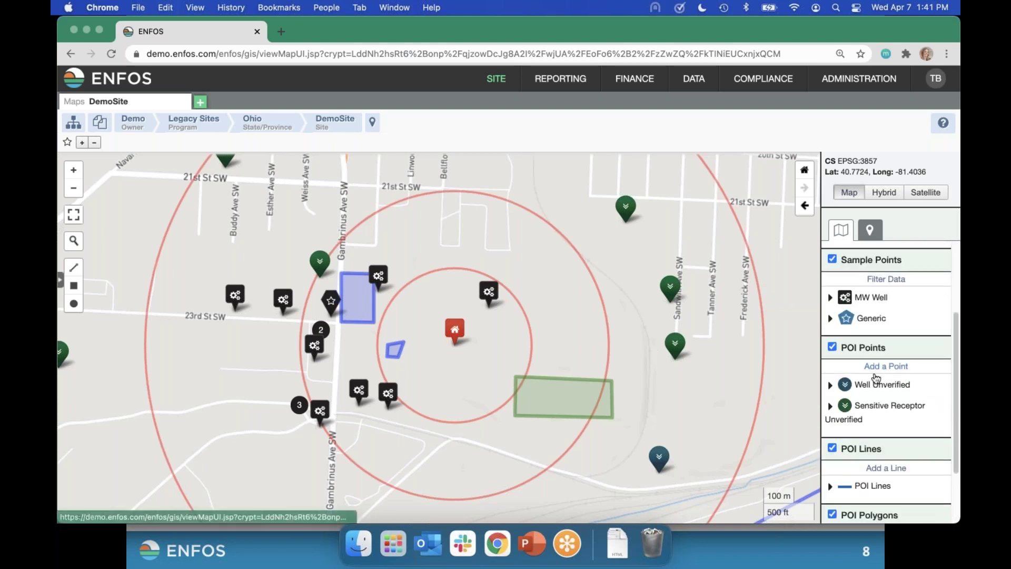
scroll(887, 368, "down", 2)
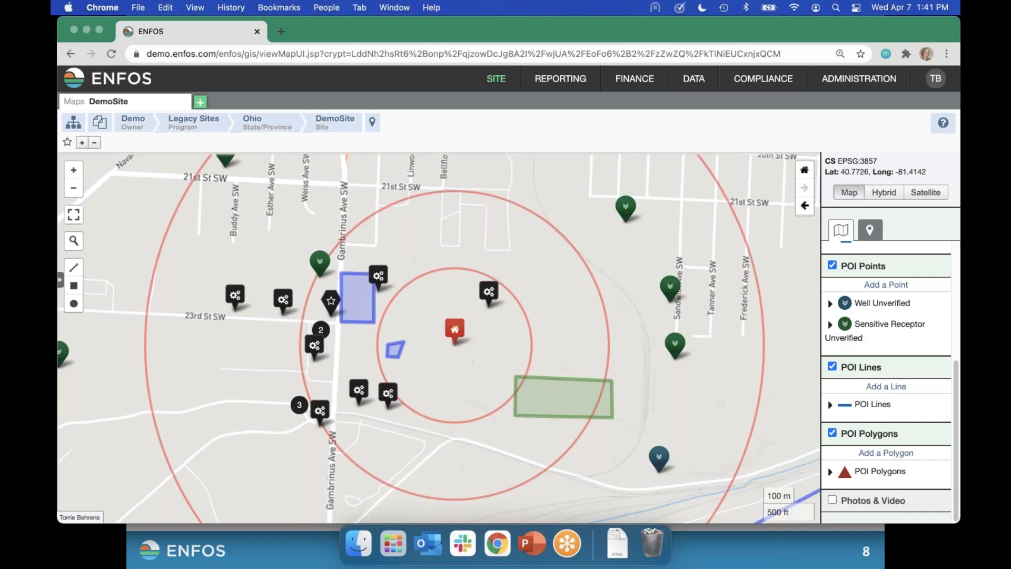
Return to the DemoSite page, expand Site Summary, and point out the site's latitude and longitude fields
left_click(503, 102)
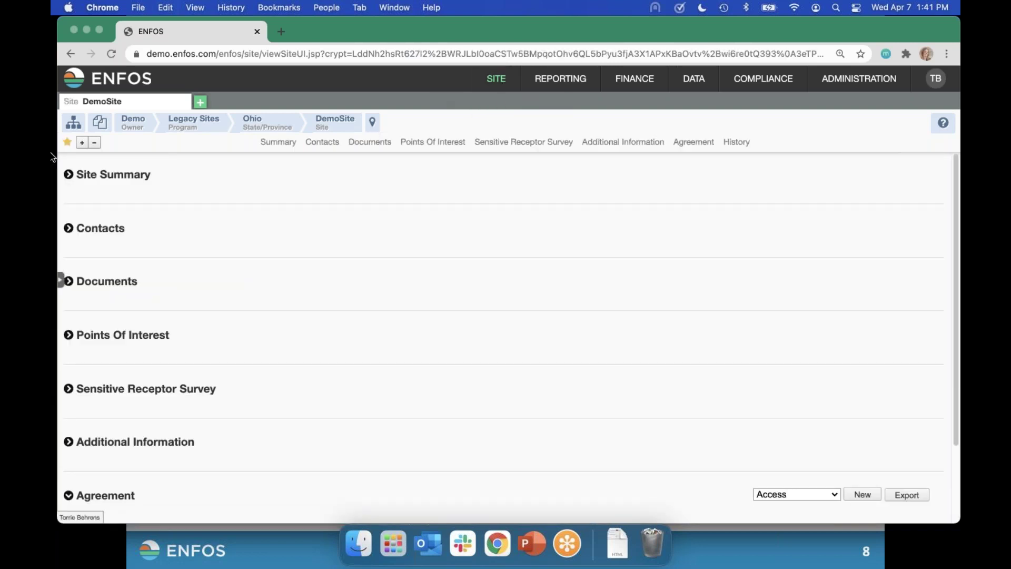
left_click(68, 176)
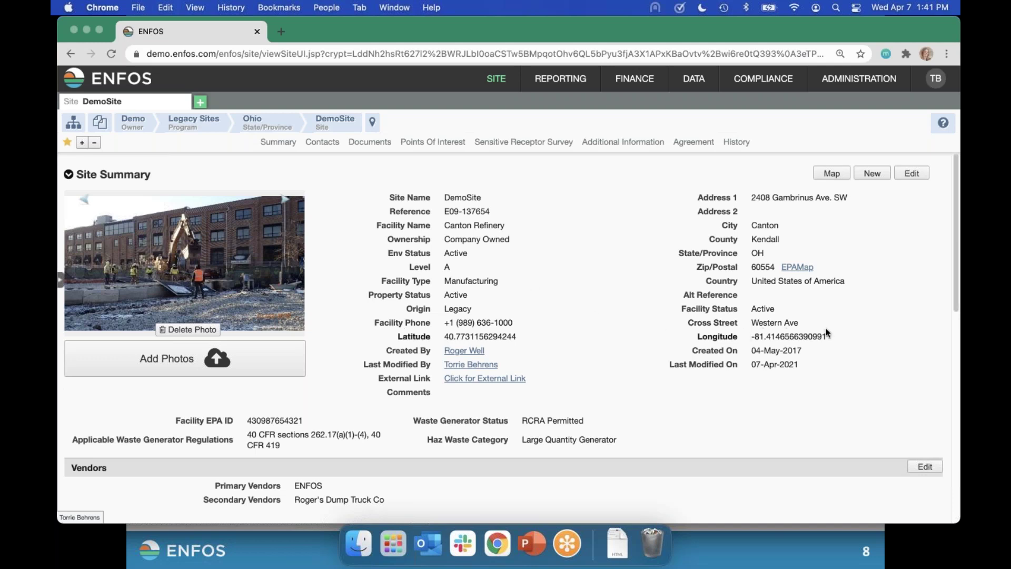
left_click_drag(825, 335, 382, 343)
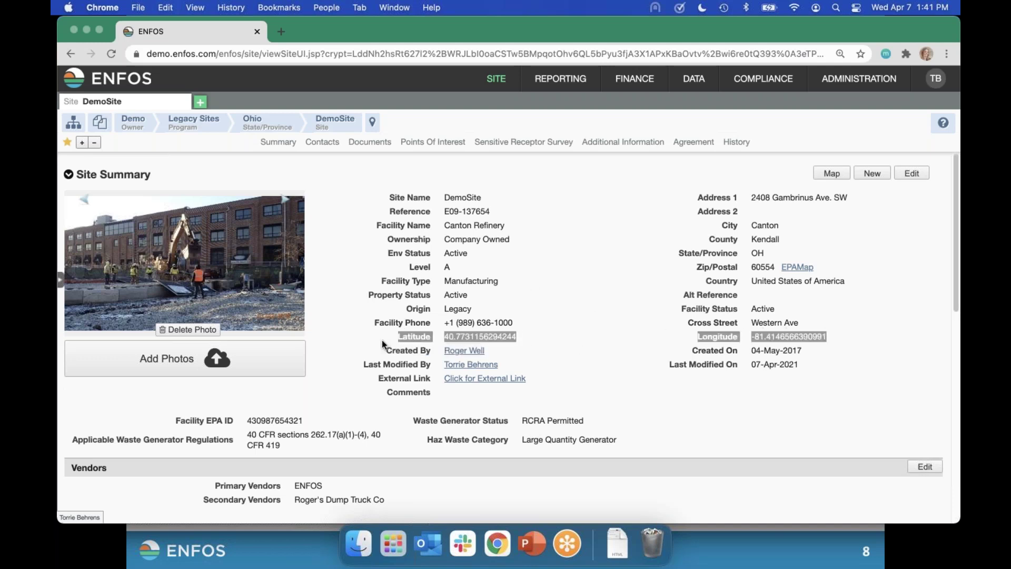
left_click(383, 339)
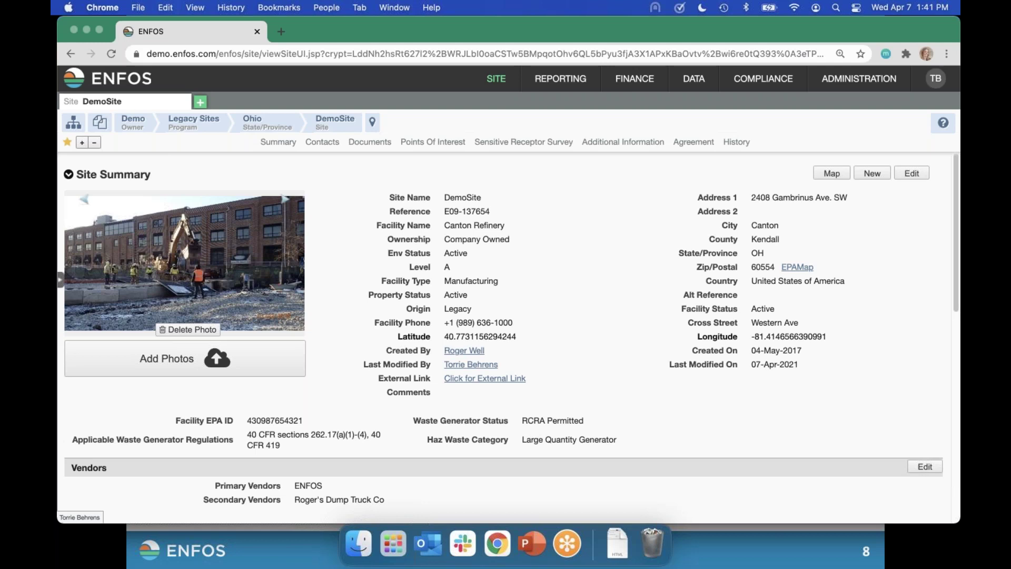
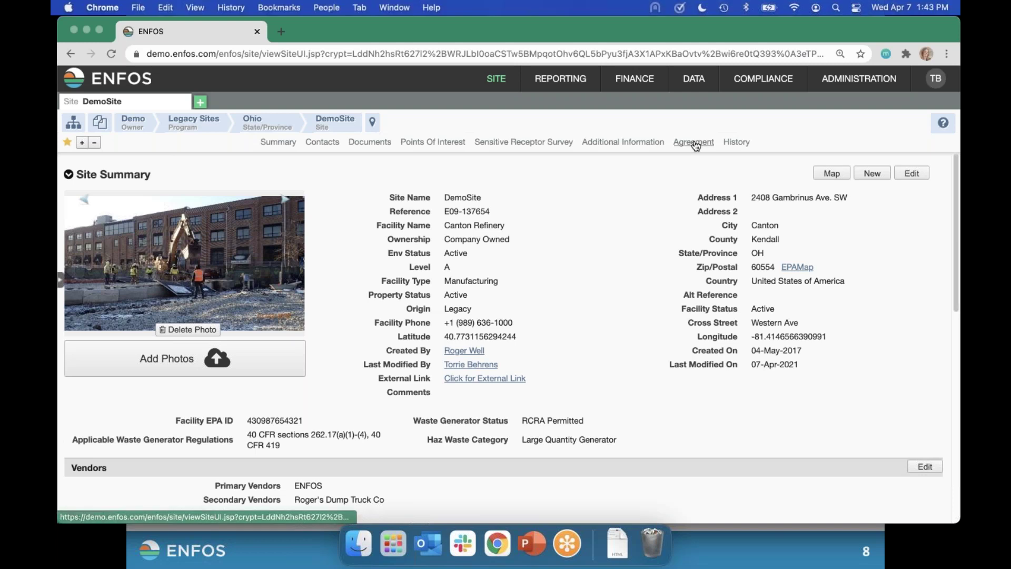
Revisit the site's Agreement section, highlighting its heading, and expand the Contacts section to show the contact list
left_click(694, 143)
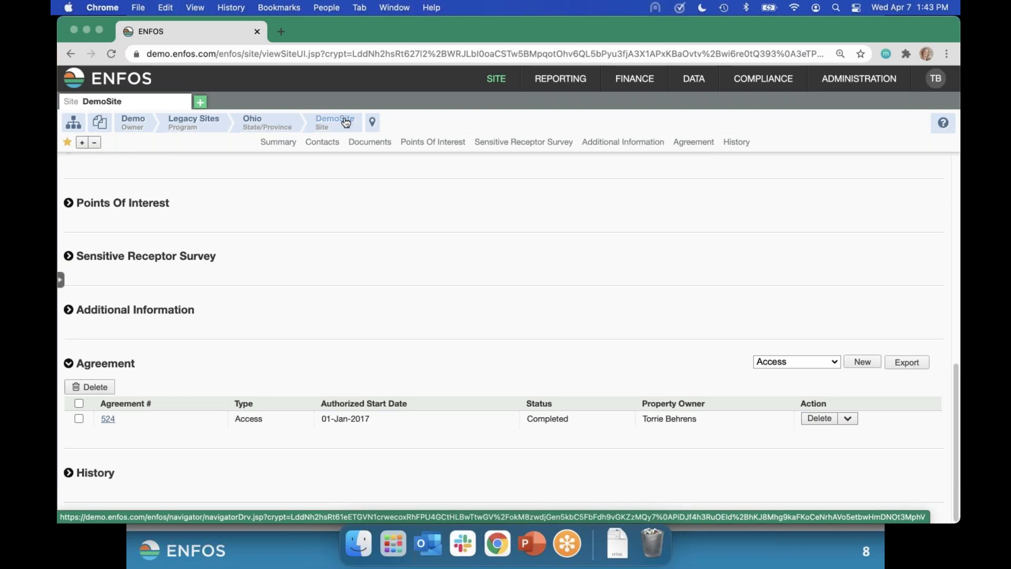
left_click_drag(135, 363, 78, 361)
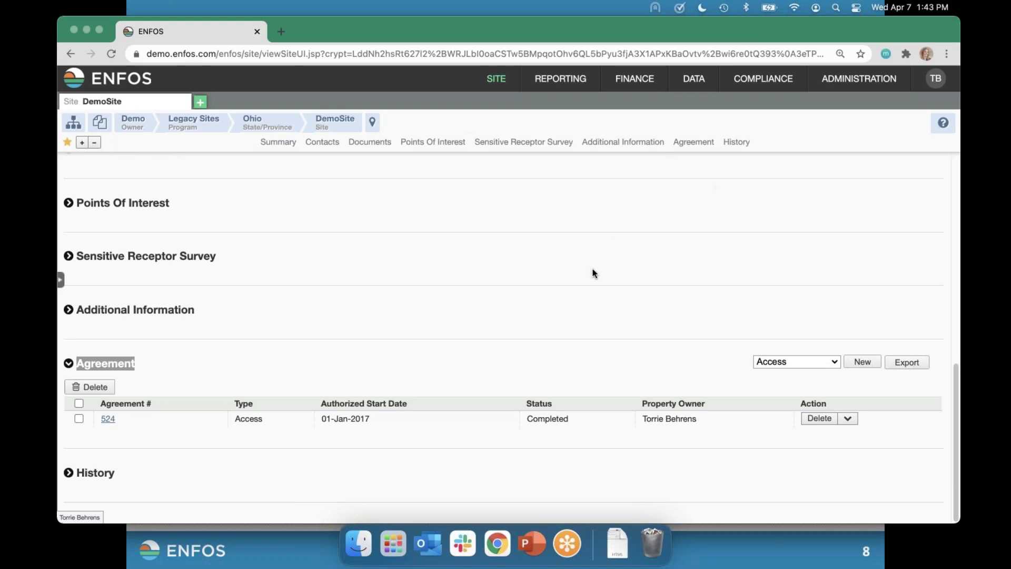
scroll(553, 326, "up", 5)
scroll(501, 322, "up", 1)
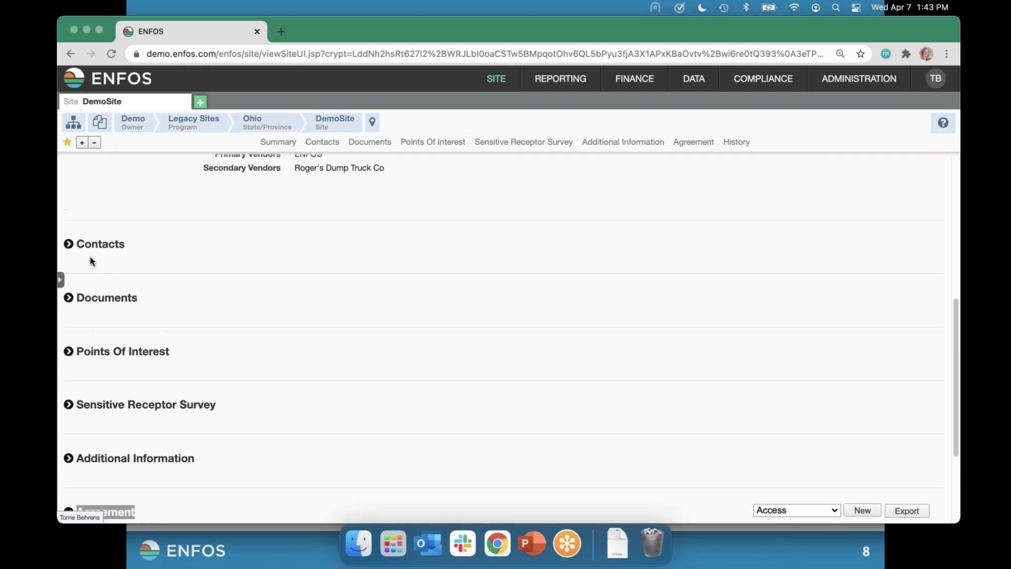
left_click(72, 242)
left_click(70, 244)
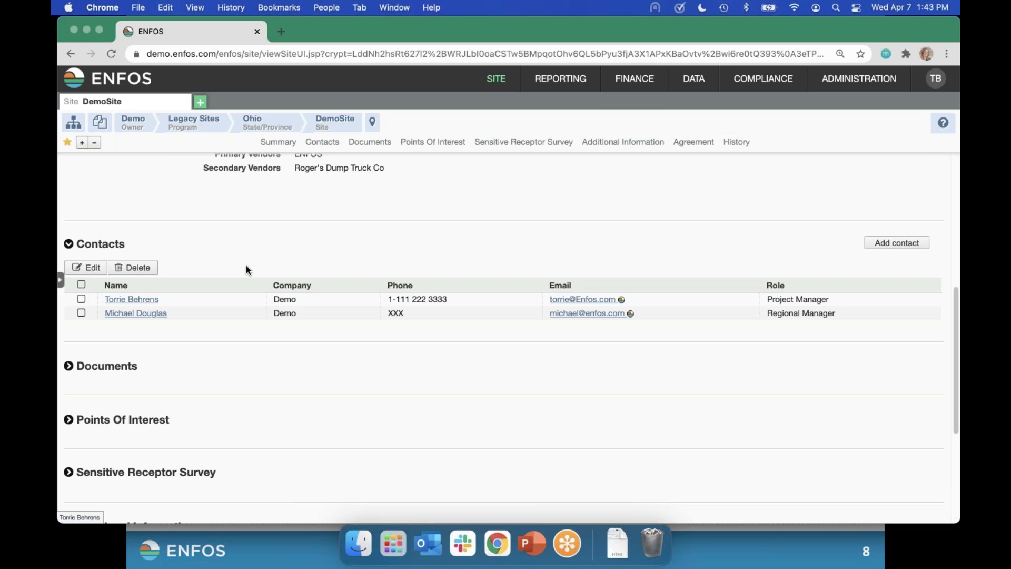
mouse_move(564, 71)
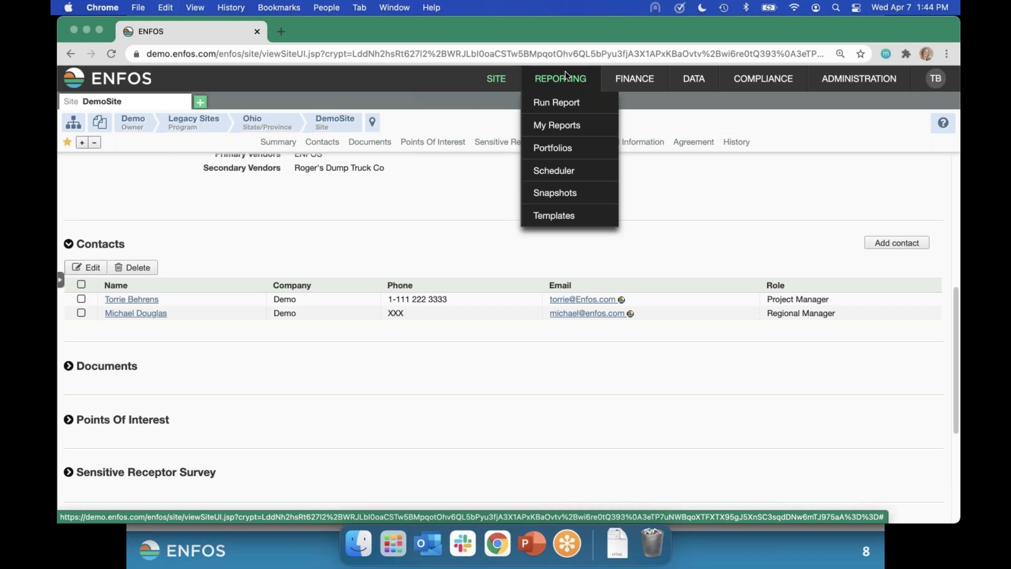
mouse_move(868, 77)
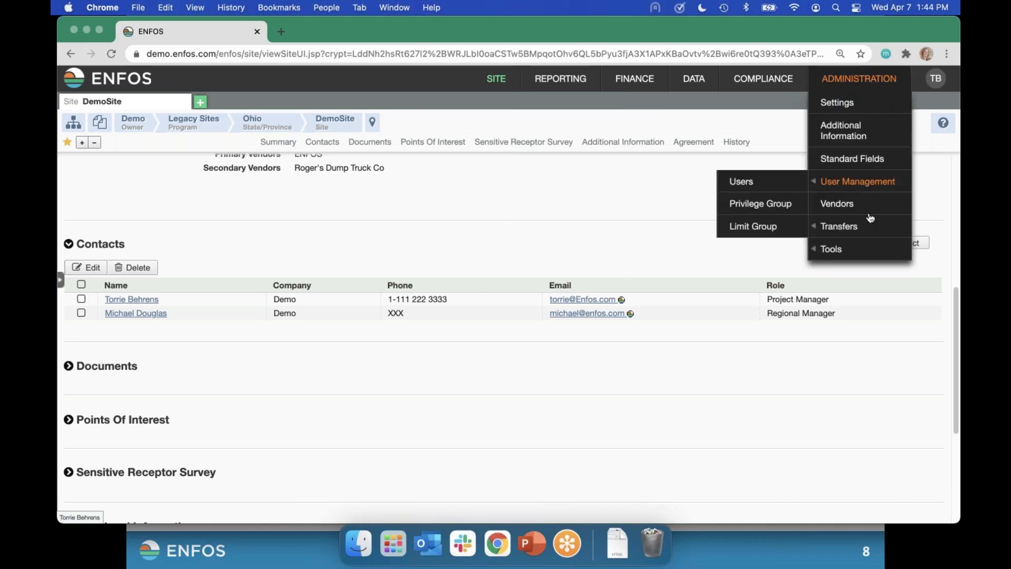
mouse_move(847, 250)
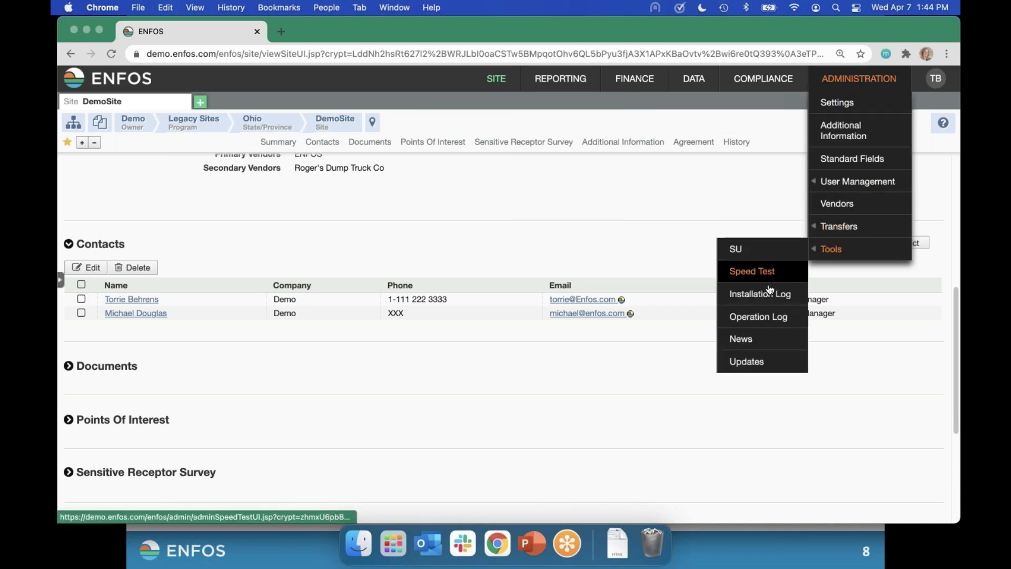
Open the Updates tool for contacts and show the available Contact Type options
left_click(745, 360)
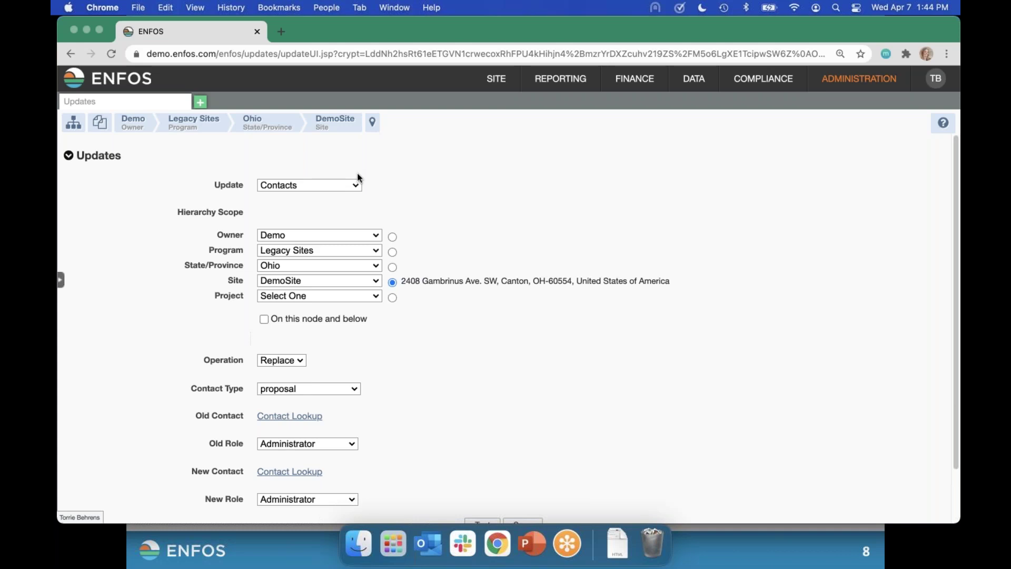
left_click(333, 388)
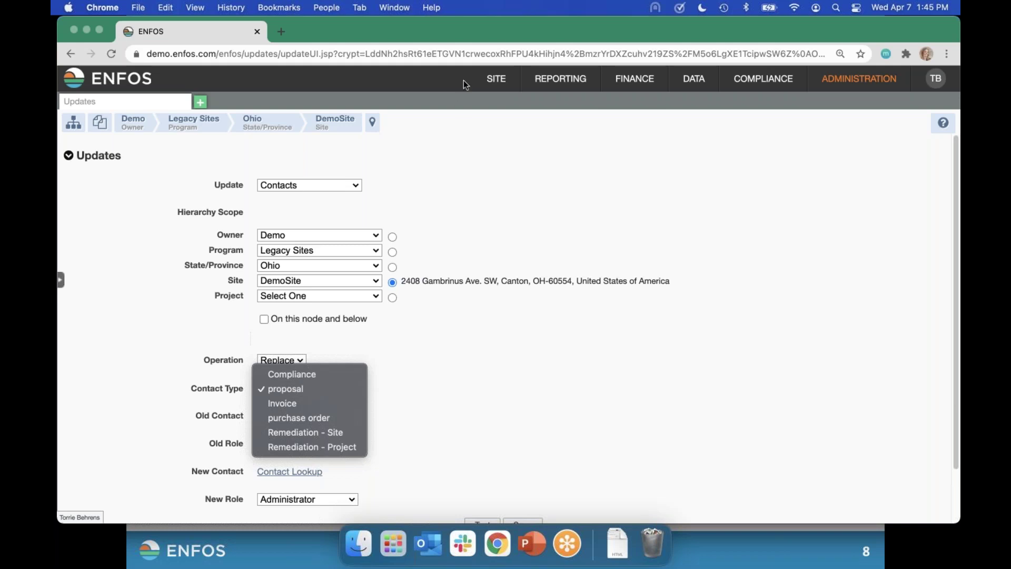
left_click(498, 80)
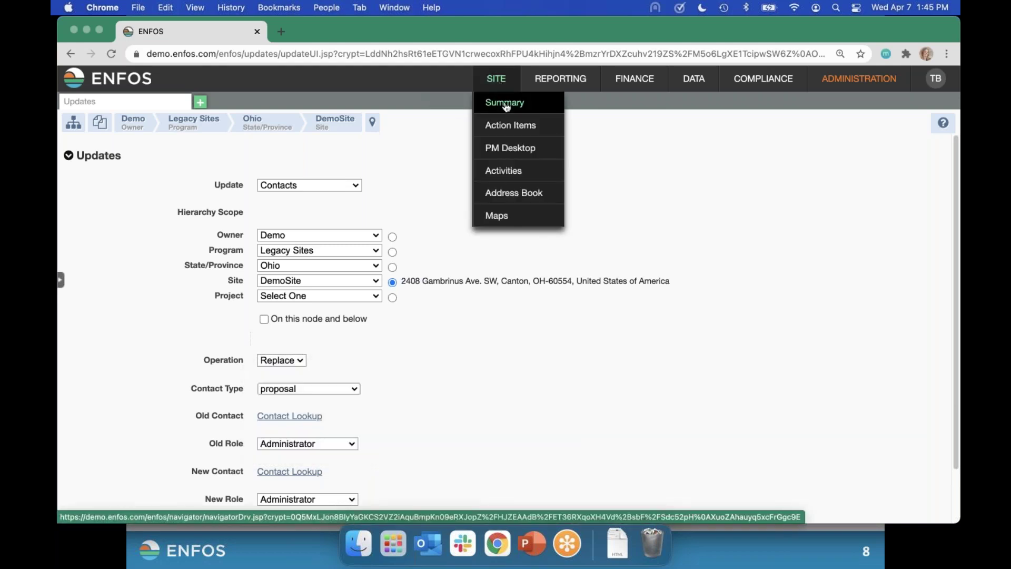
Return to the DemoSite summary page and show its Vendors and Contacts sections
left_click(506, 106)
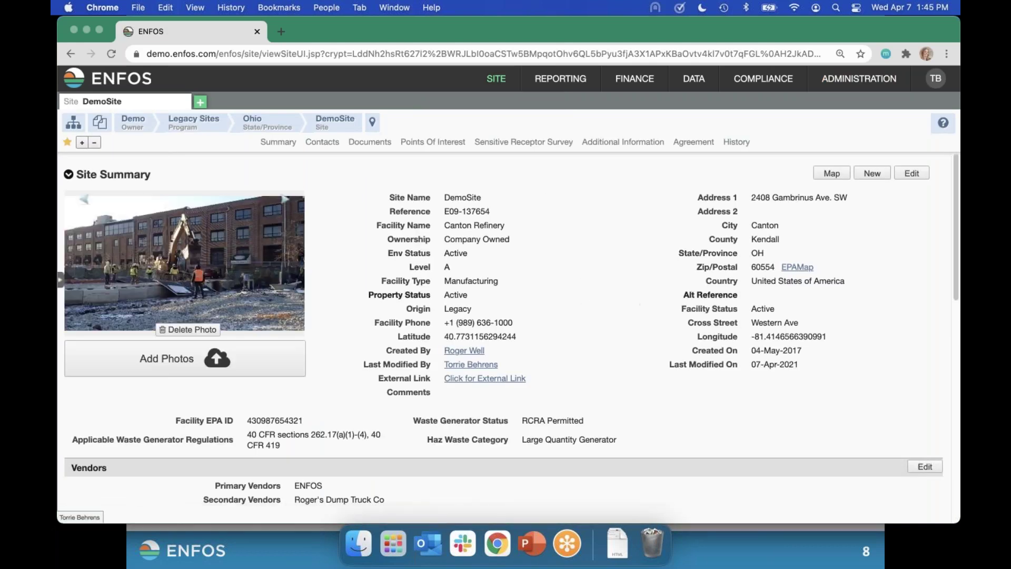
scroll(684, 314, "down", 5)
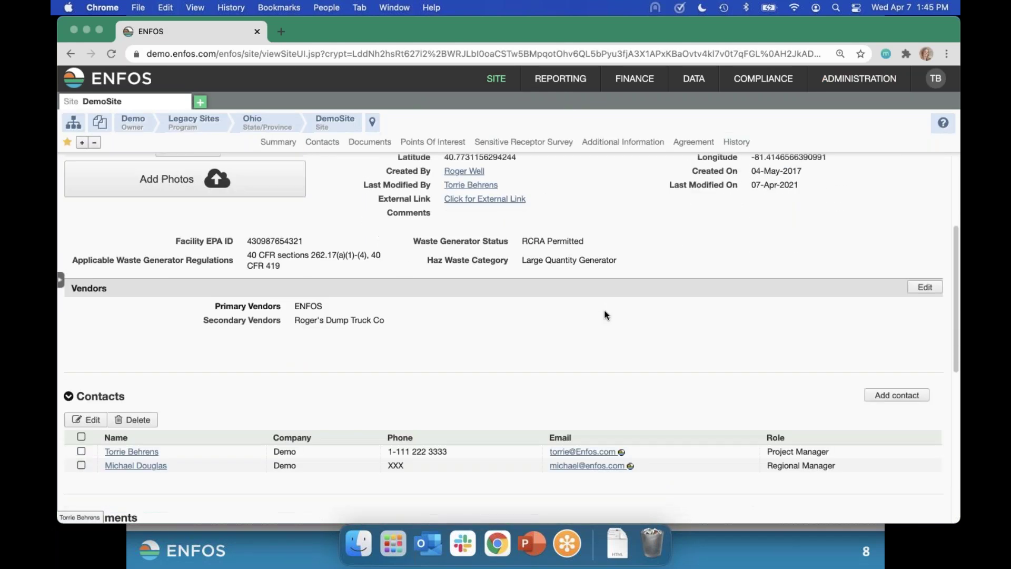
scroll(605, 315, "down", 1)
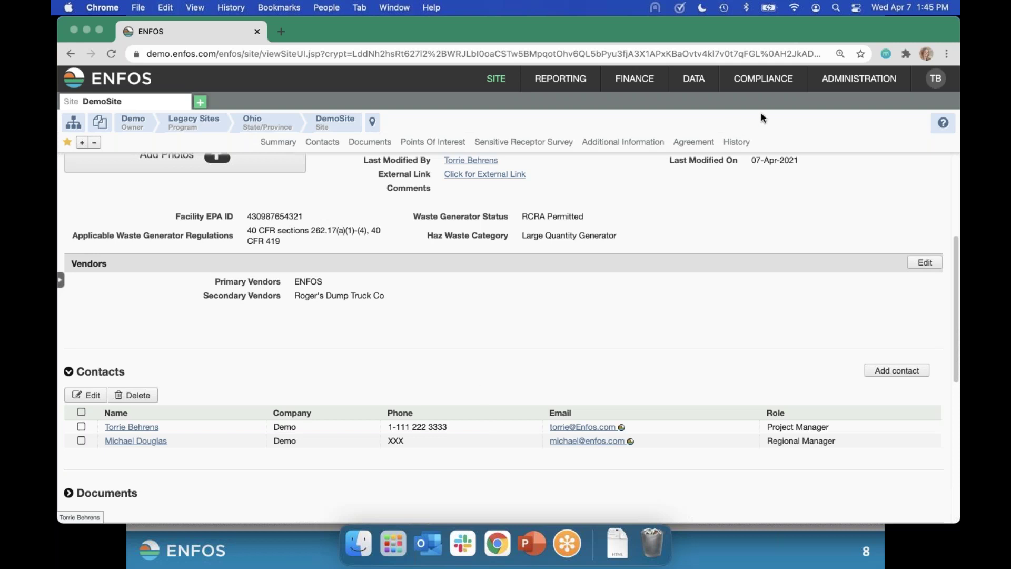
Open the Admin module's Contact Operation setting and review its import file format
mouse_move(829, 78)
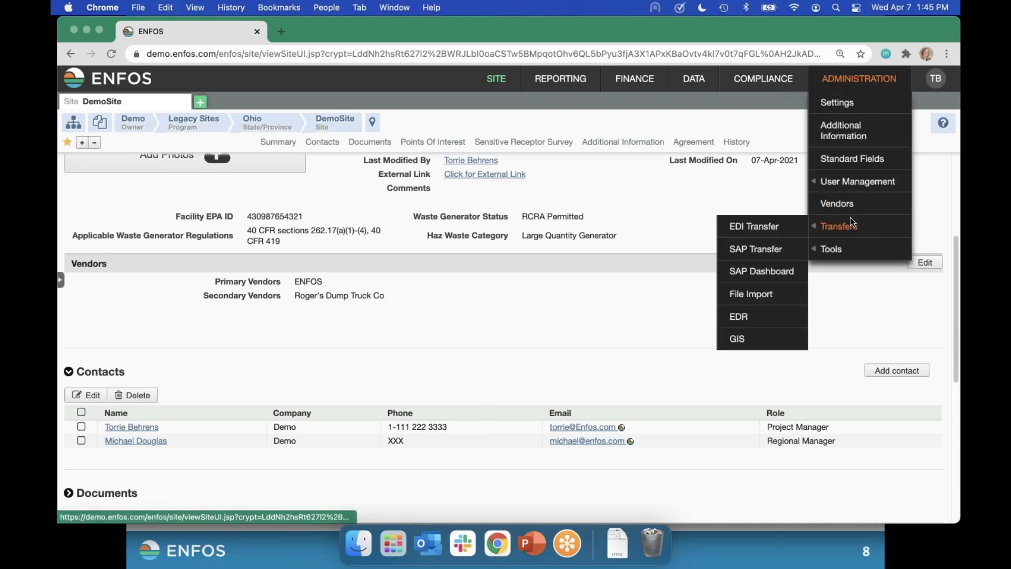
mouse_move(840, 239)
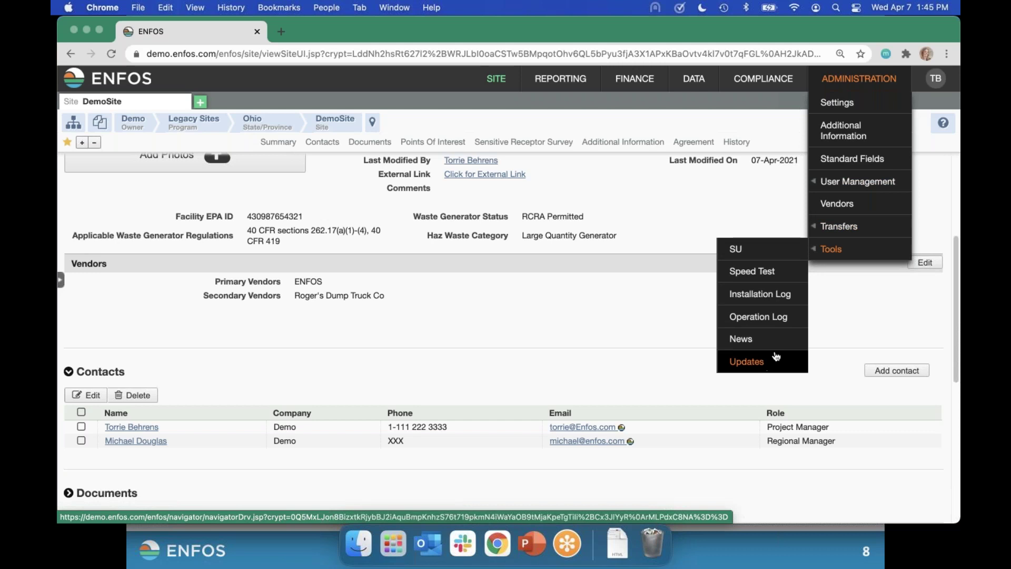
left_click(840, 103)
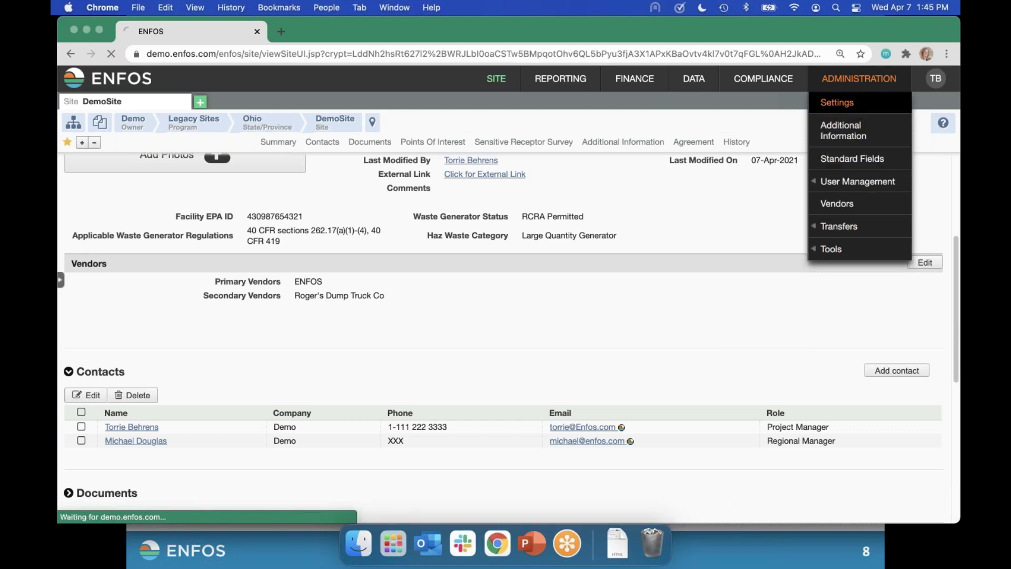
left_click(325, 169)
left_click(316, 184)
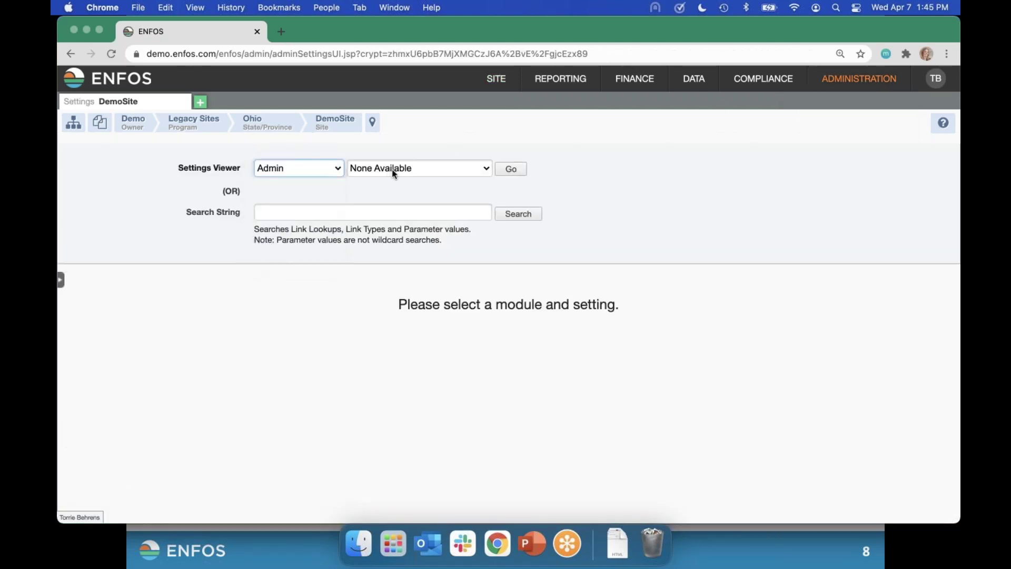
left_click(392, 169)
left_click(400, 183)
left_click(502, 171)
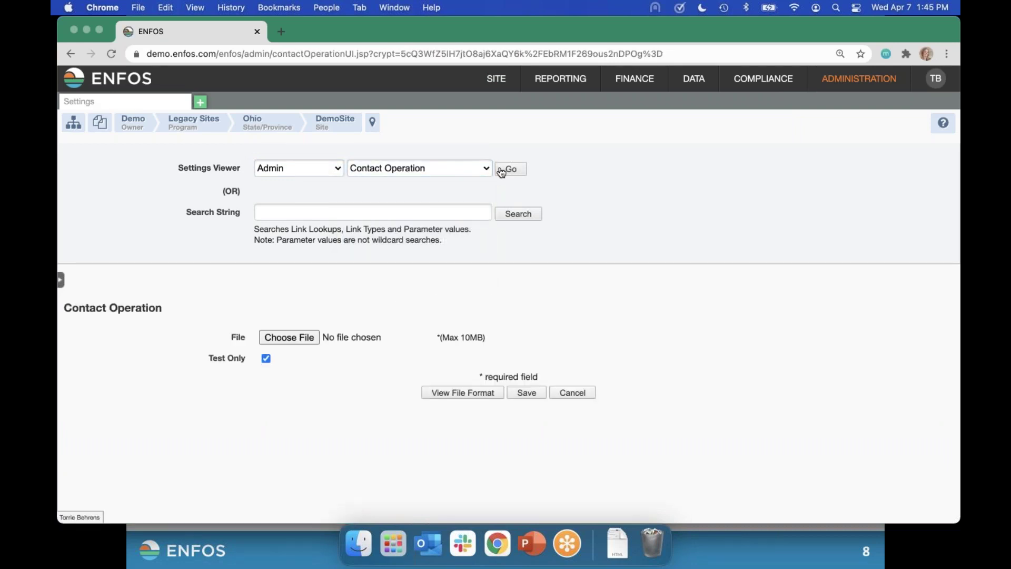
left_click(453, 402)
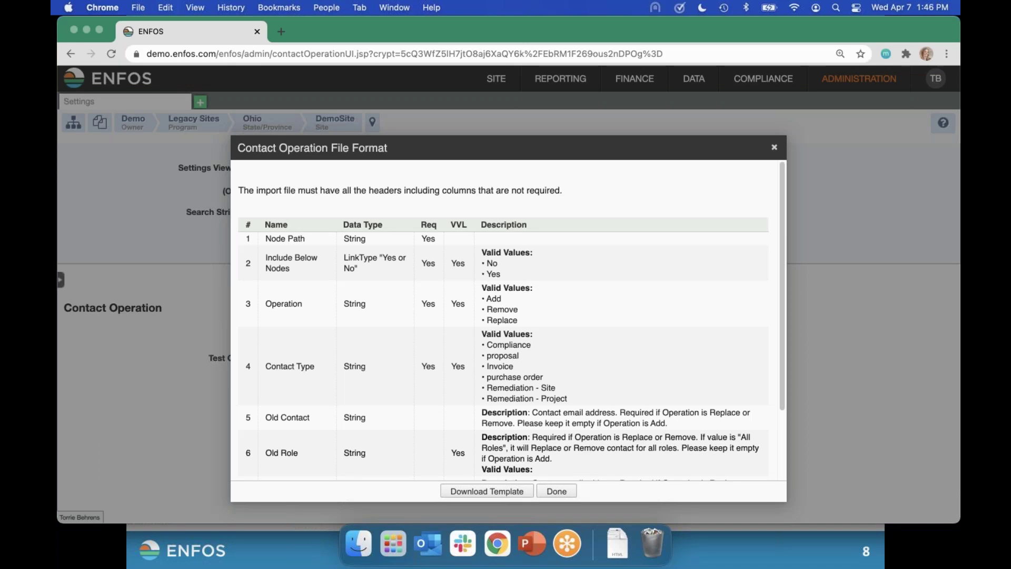
left_click(775, 148)
Return to the DemoSite summary, open the site for editing, and review the Ownership options without changing the selection
mouse_move(496, 79)
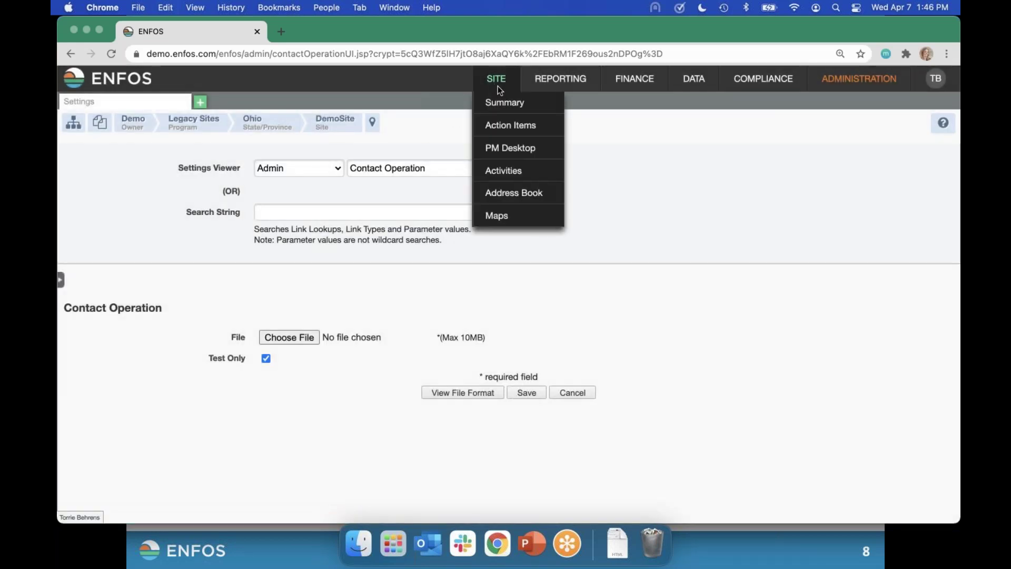
left_click(502, 101)
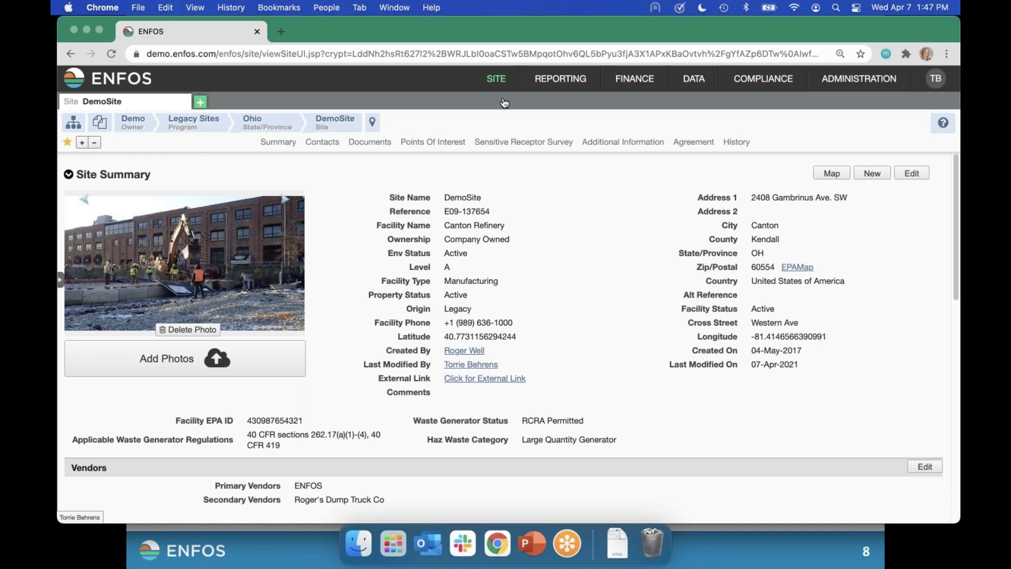
left_click(916, 177)
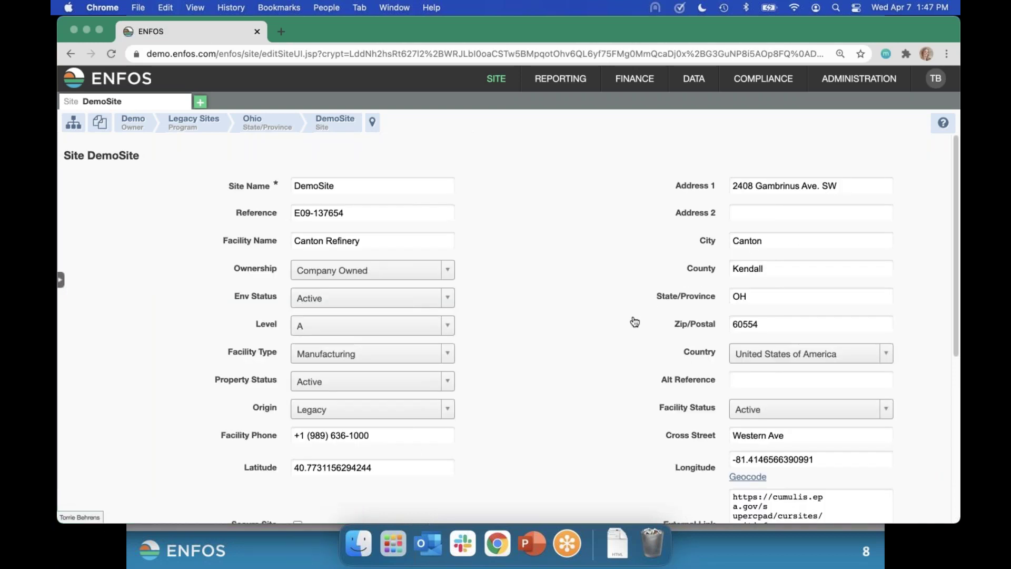
left_click(446, 273)
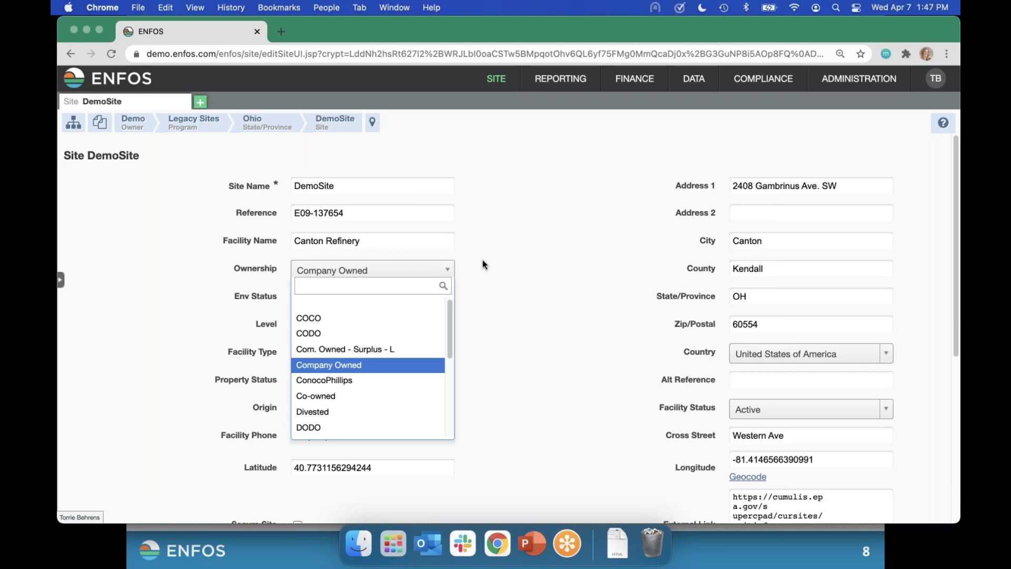
scroll(403, 395, "down", 1)
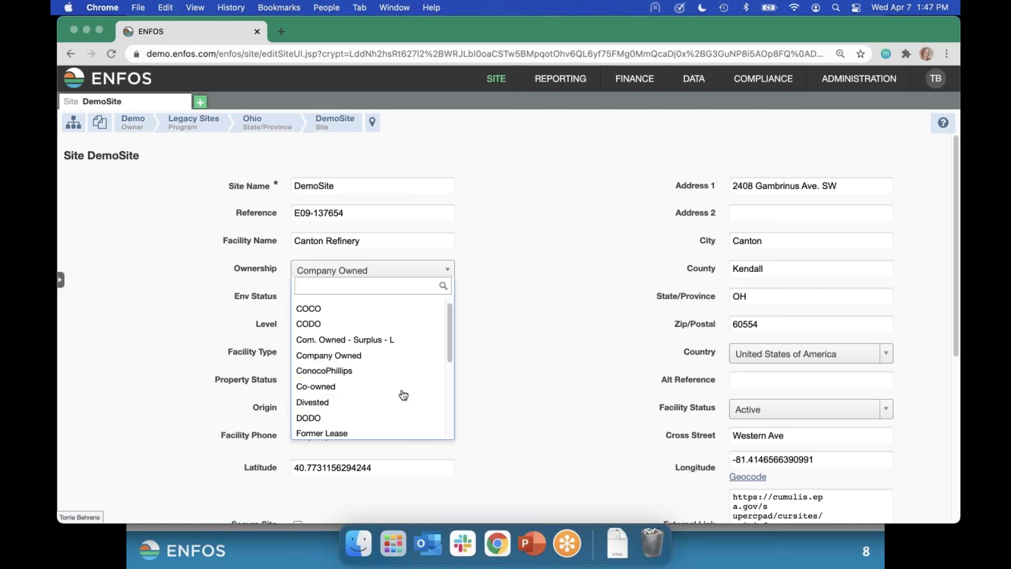
scroll(403, 395, "down", 5)
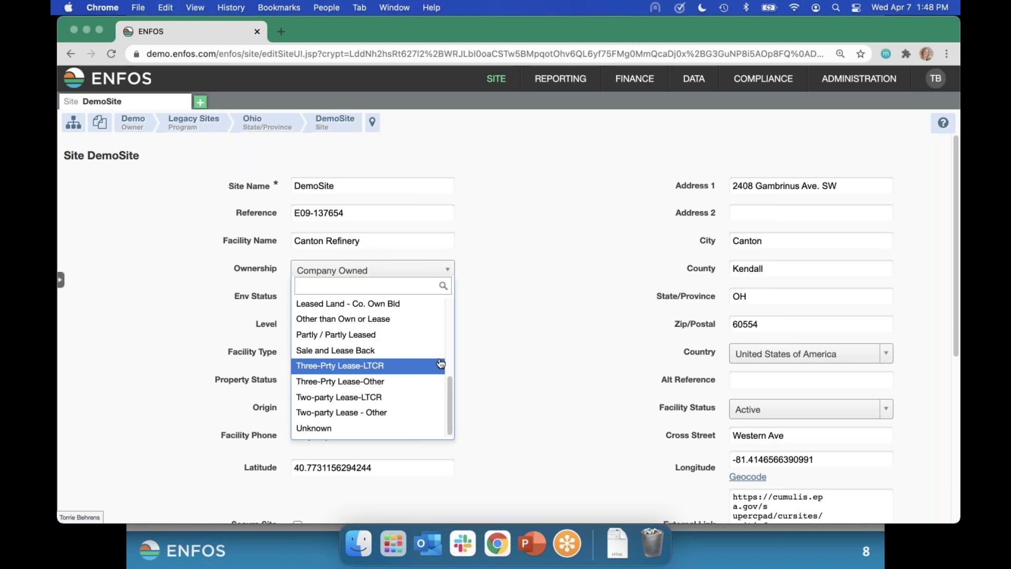
left_click(555, 301)
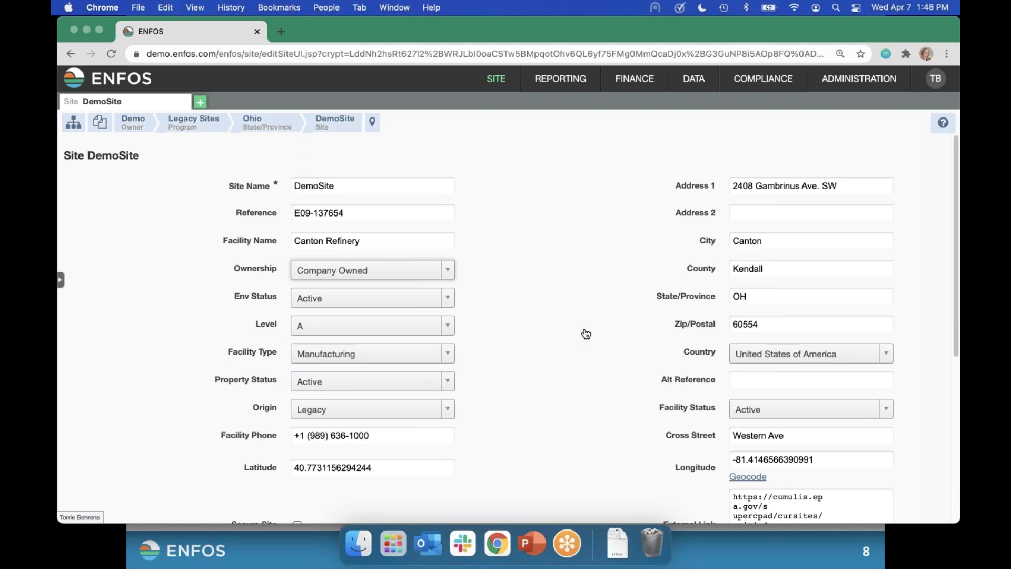
Open the Standard Fields administration page and expand all sections to show the Mandatory and Visible settings
left_click(854, 82)
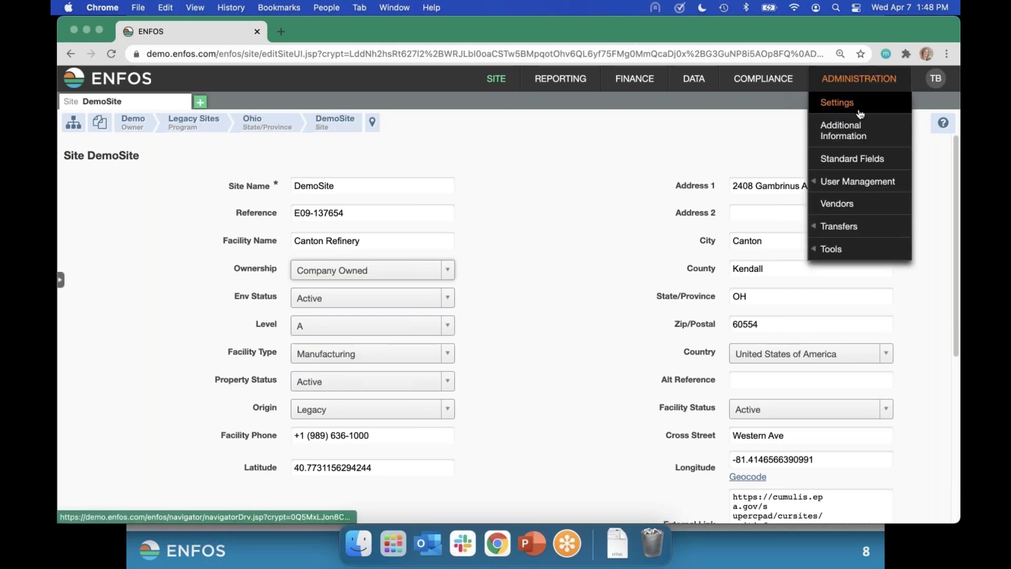
left_click(860, 160)
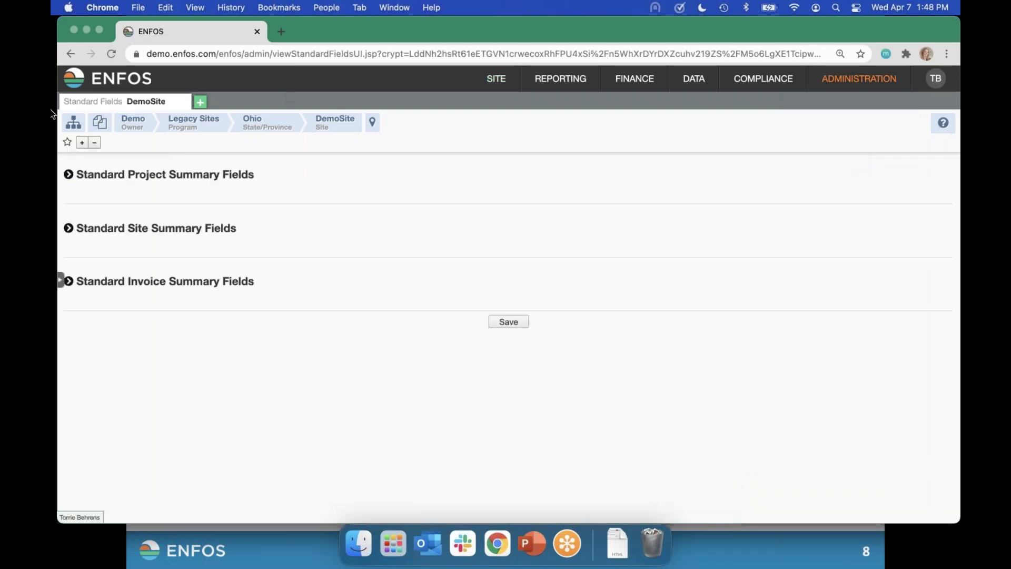
left_click(82, 143)
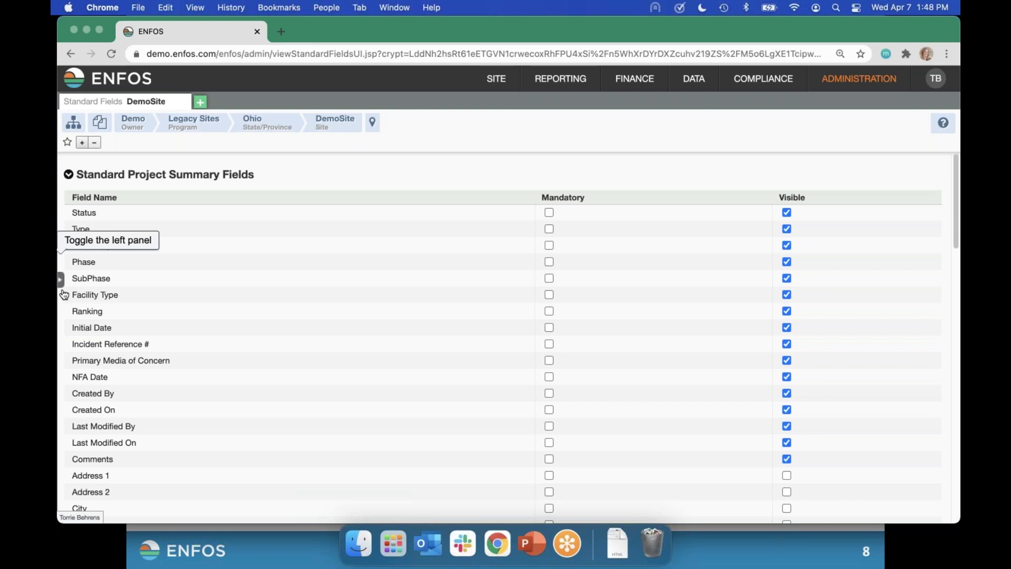
Open the File Import page and choose the Site module with the Historic Notes import type
mouse_move(858, 79)
mouse_move(837, 226)
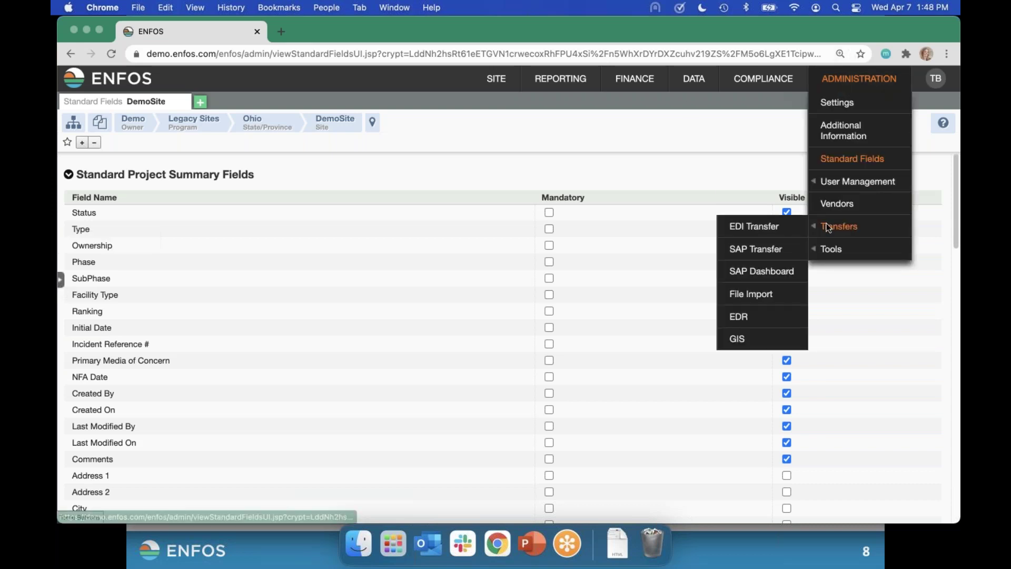
left_click(770, 298)
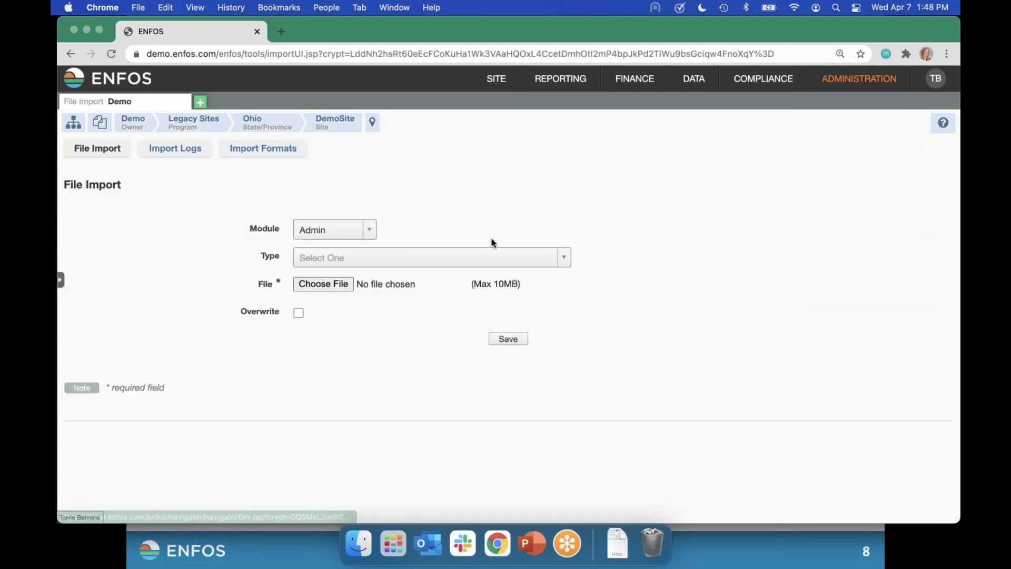
left_click(353, 230)
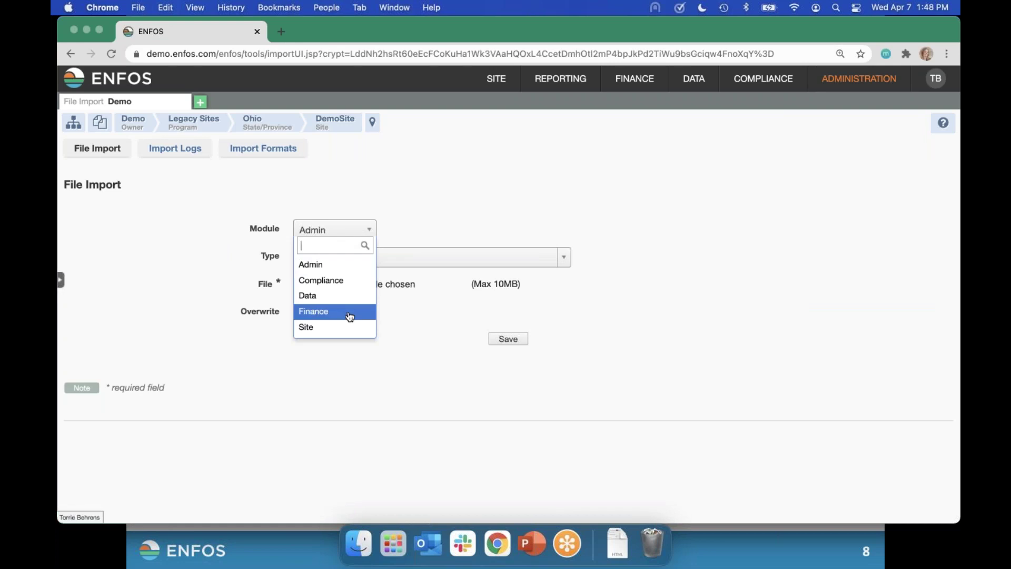
left_click(345, 329)
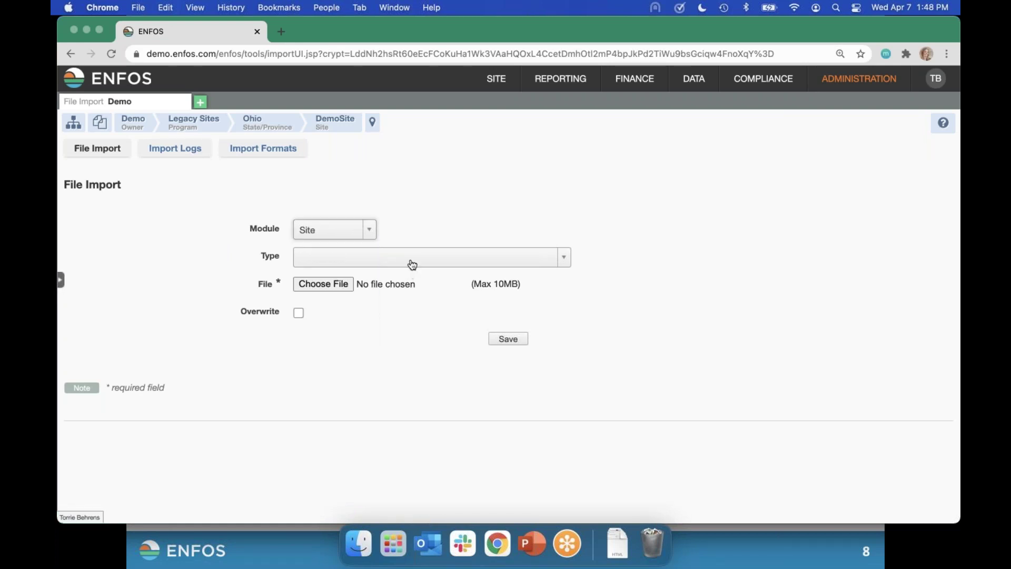
left_click(411, 263)
scroll(406, 347, "down", 2)
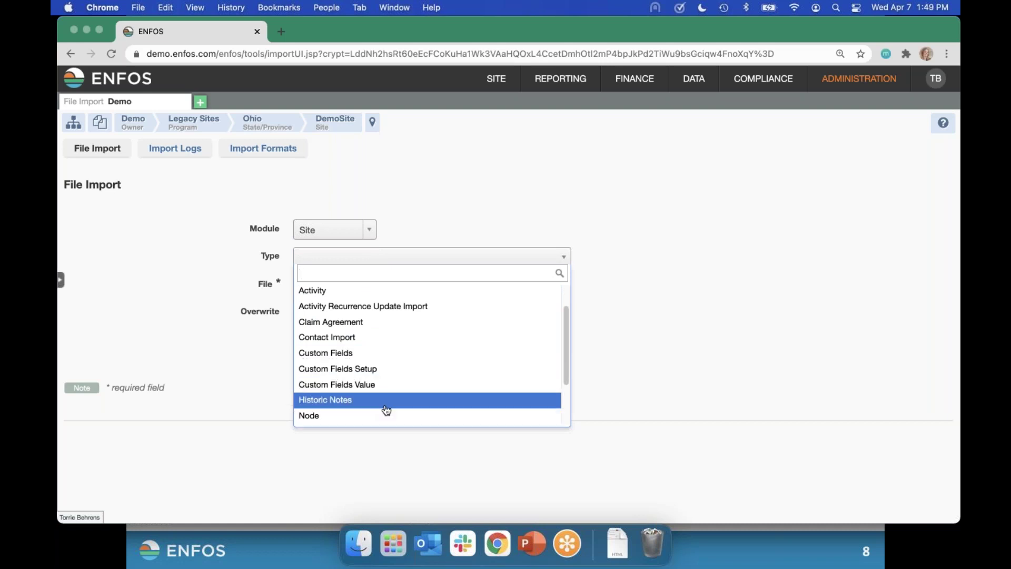
left_click(384, 403)
Point out where File Import is found and review the import format for Historic Notes, including its columns and valid label values
left_click(887, 71)
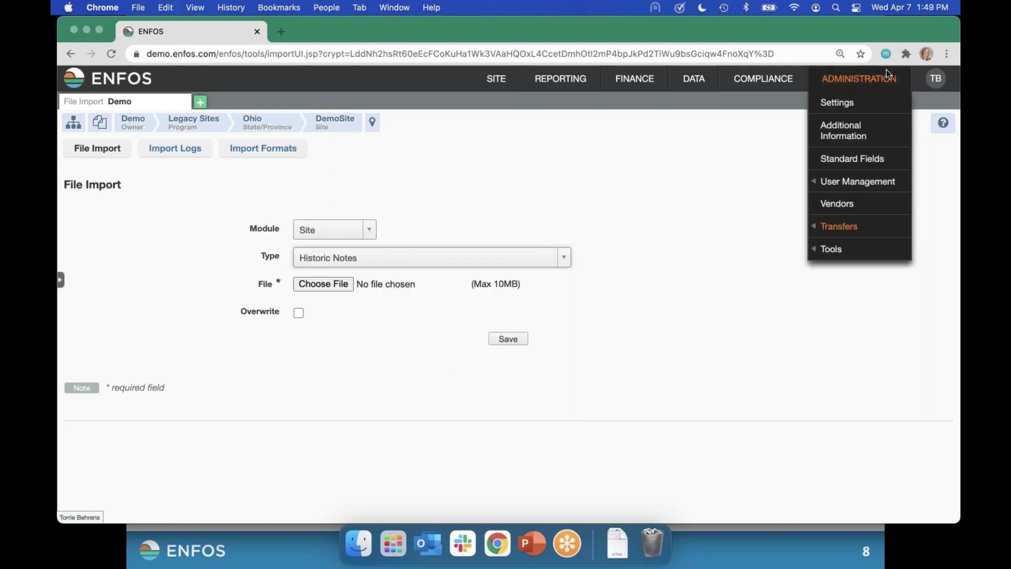
mouse_move(841, 227)
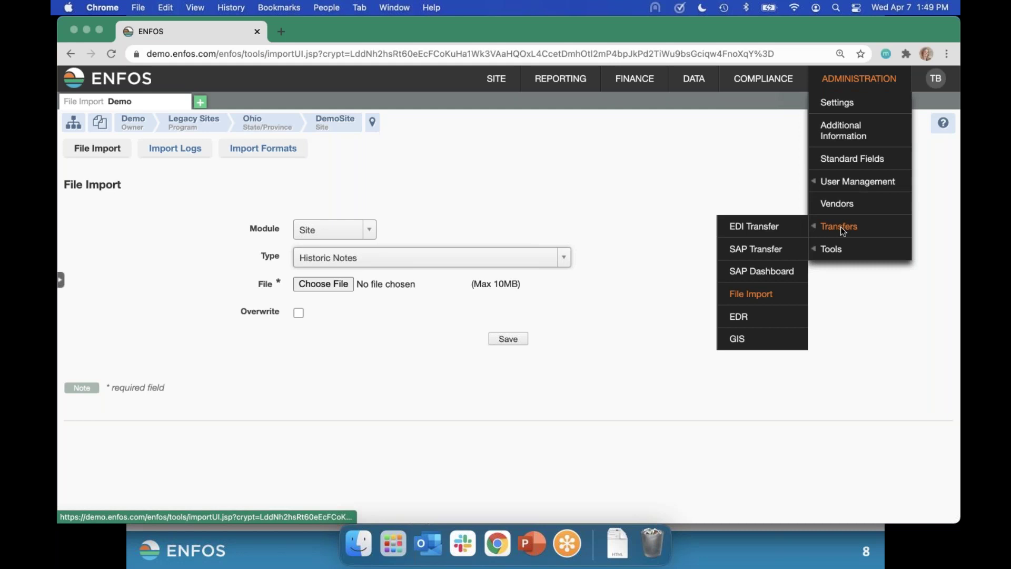
left_click(768, 294)
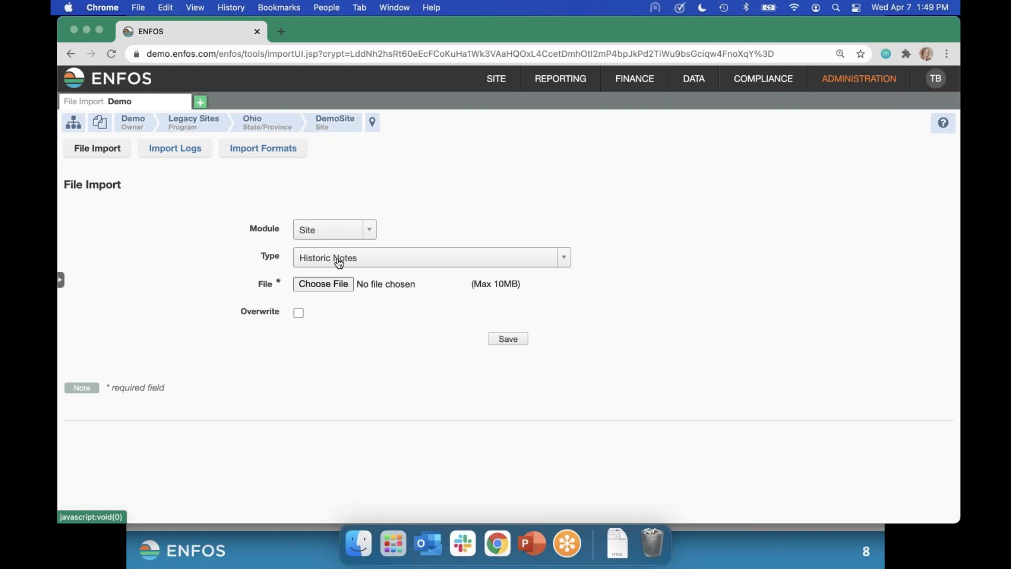
left_click(245, 149)
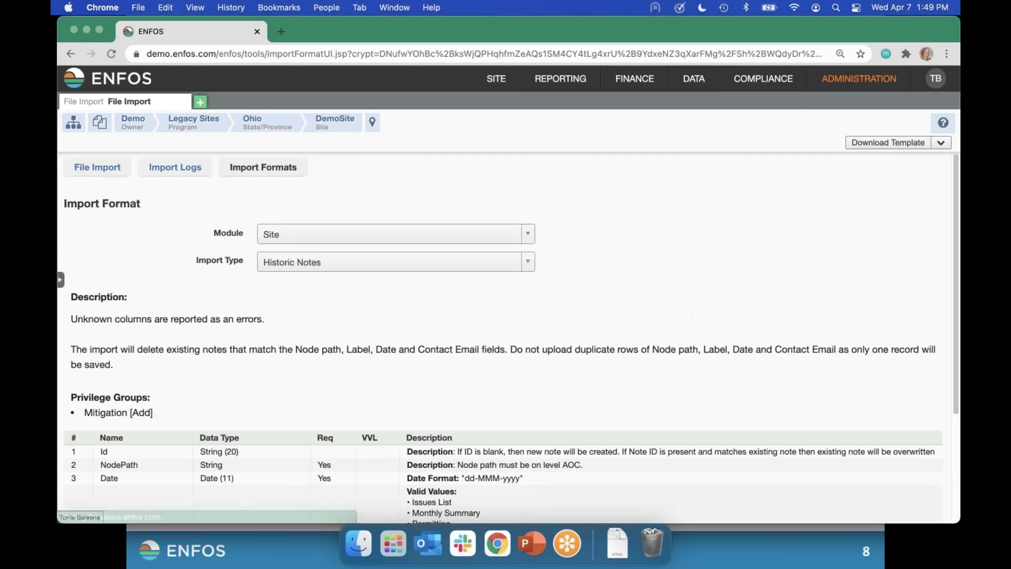
scroll(601, 213, "down", 4)
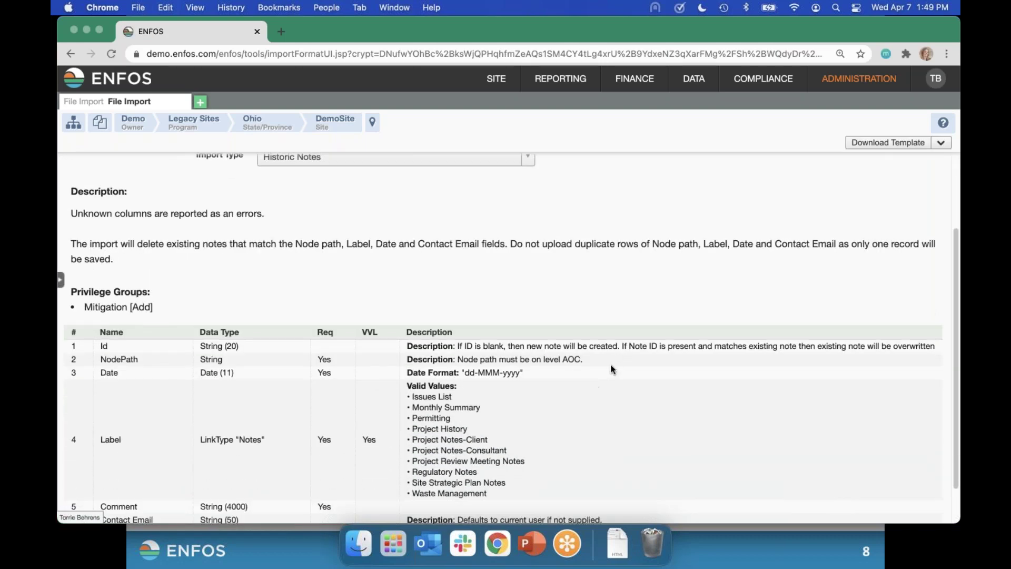
scroll(582, 403, "down", 2)
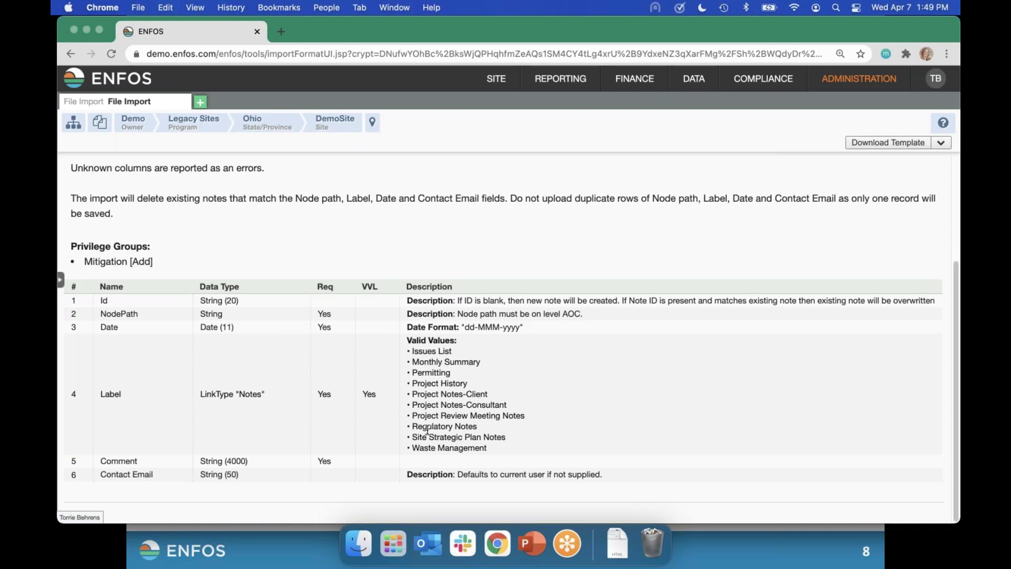
Open the DemoSite map from the Site module
mouse_move(496, 78)
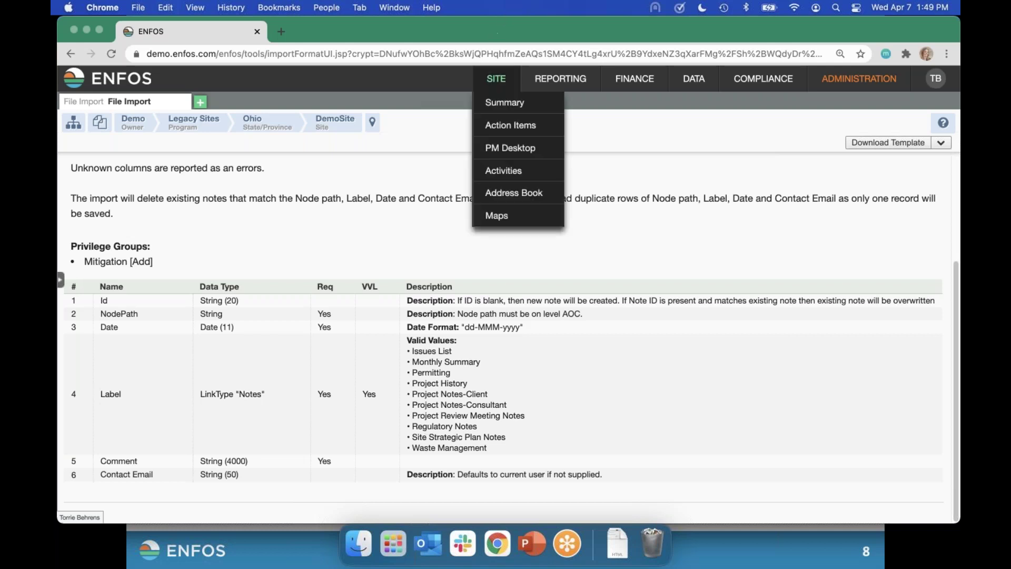
left_click(496, 217)
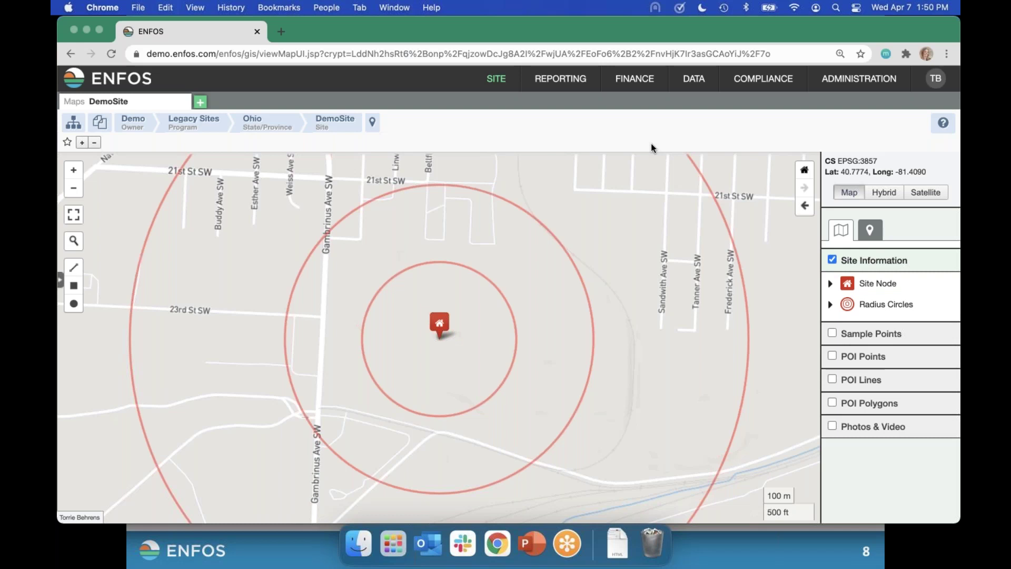
Open the DemoSite summary and use the Navigator to go to its South Zone GW Remediation Unit project
mouse_move(489, 82)
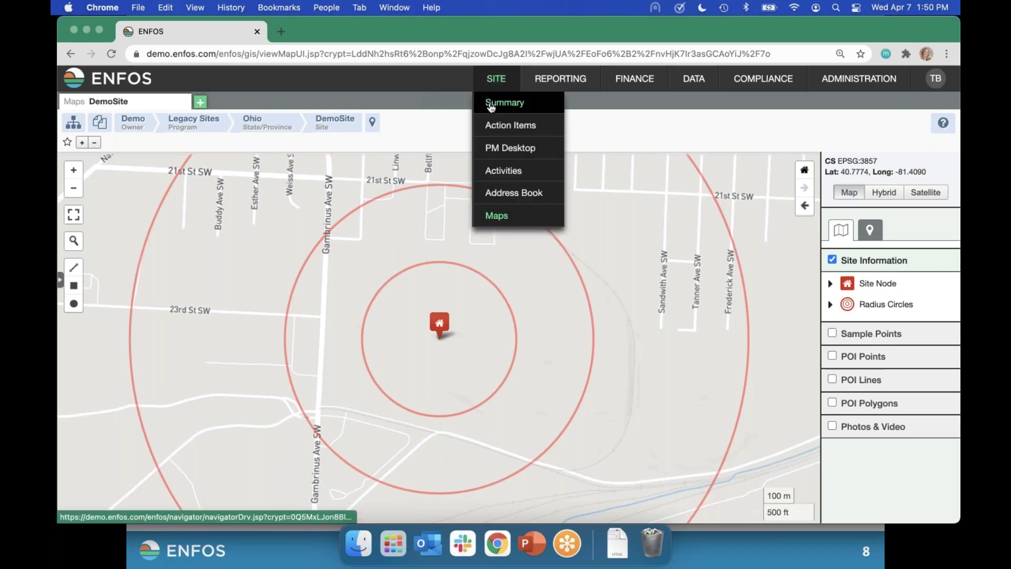
left_click(491, 103)
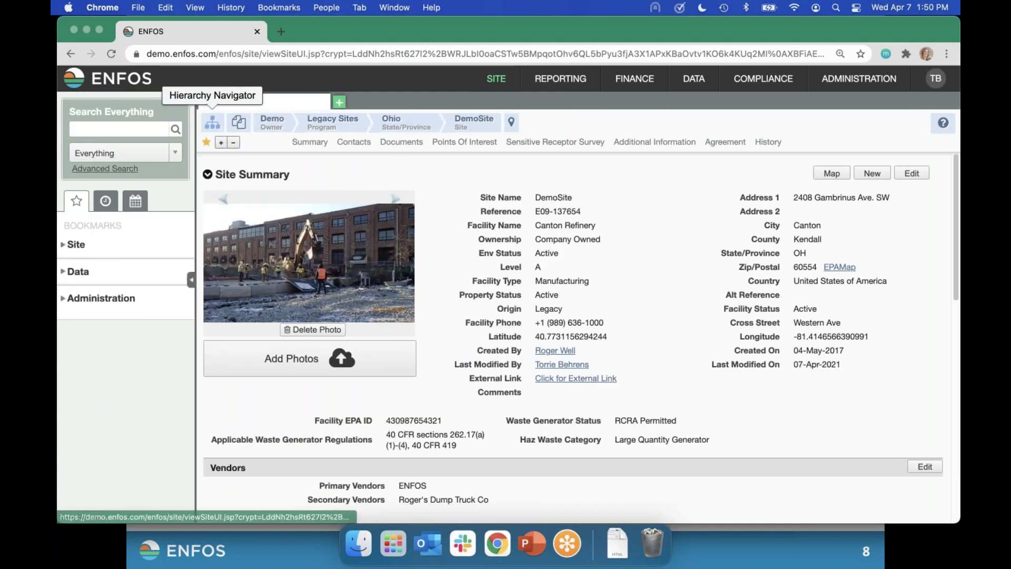
left_click(212, 122)
left_click(377, 280)
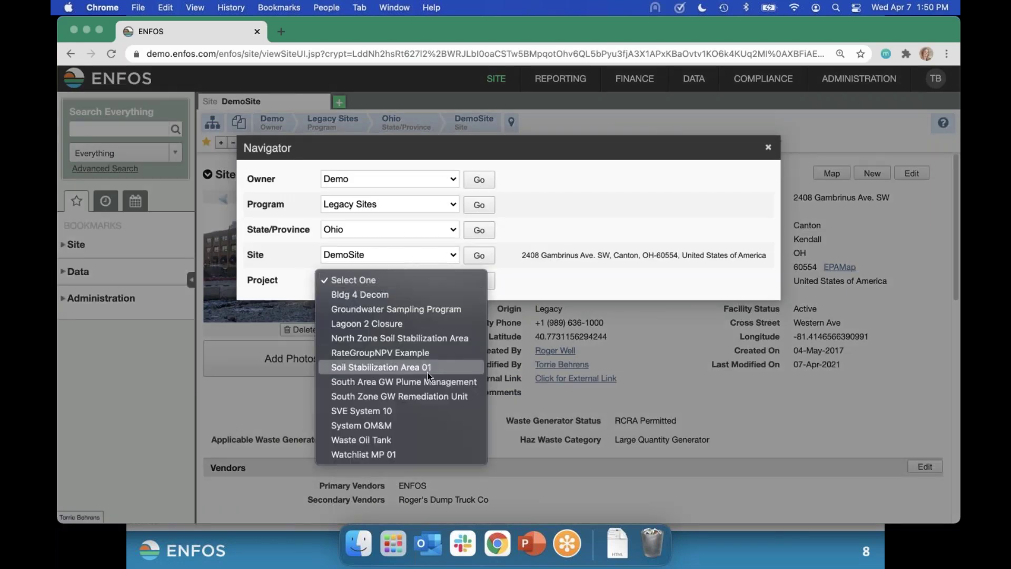
left_click(451, 396)
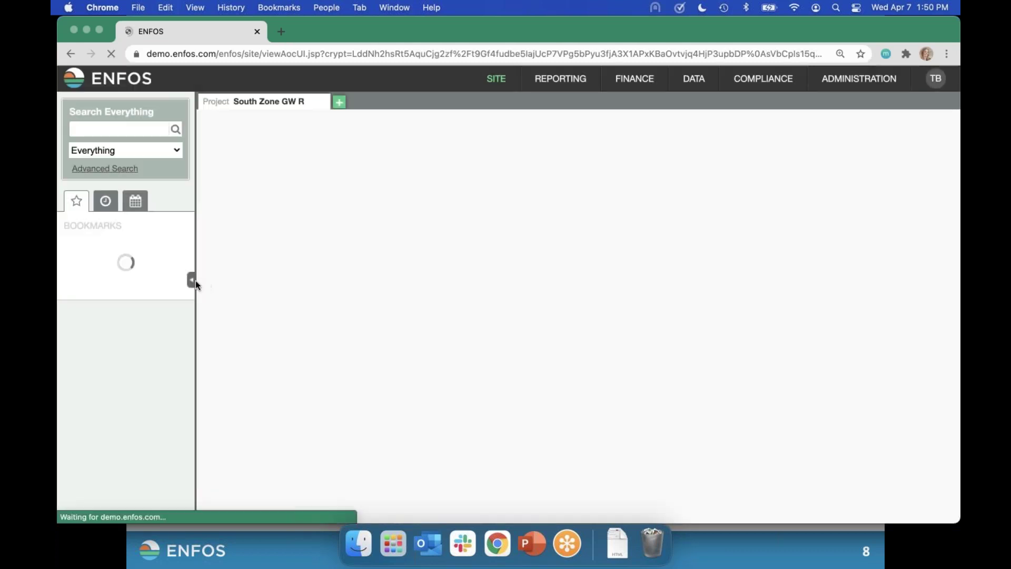
Review the project's summary and contacts, viewing the contact cards of the Regulator and the Remediation Leader
scroll(340, 314, "down", 5)
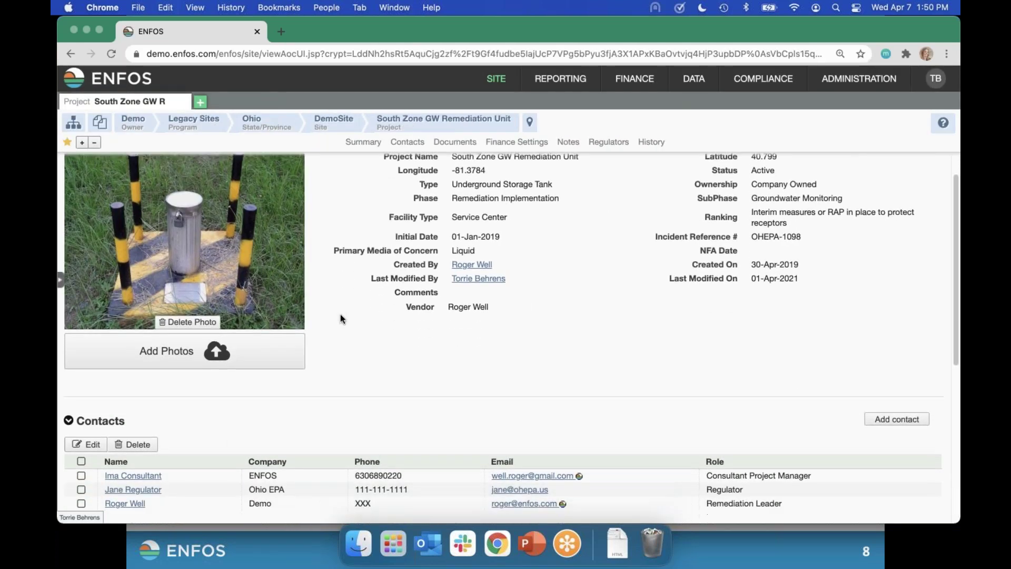
scroll(342, 316, "down", 4)
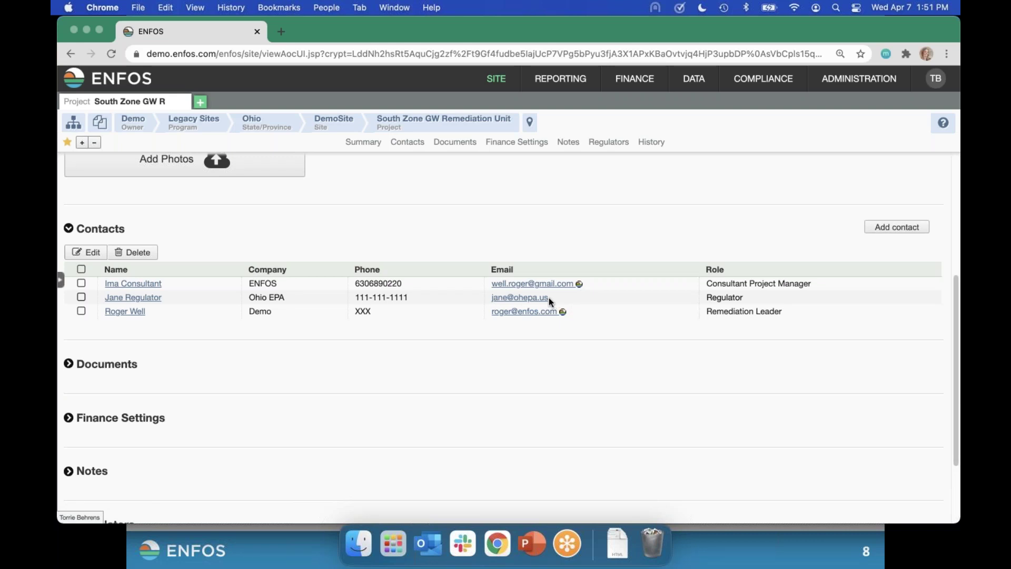
left_click(151, 298)
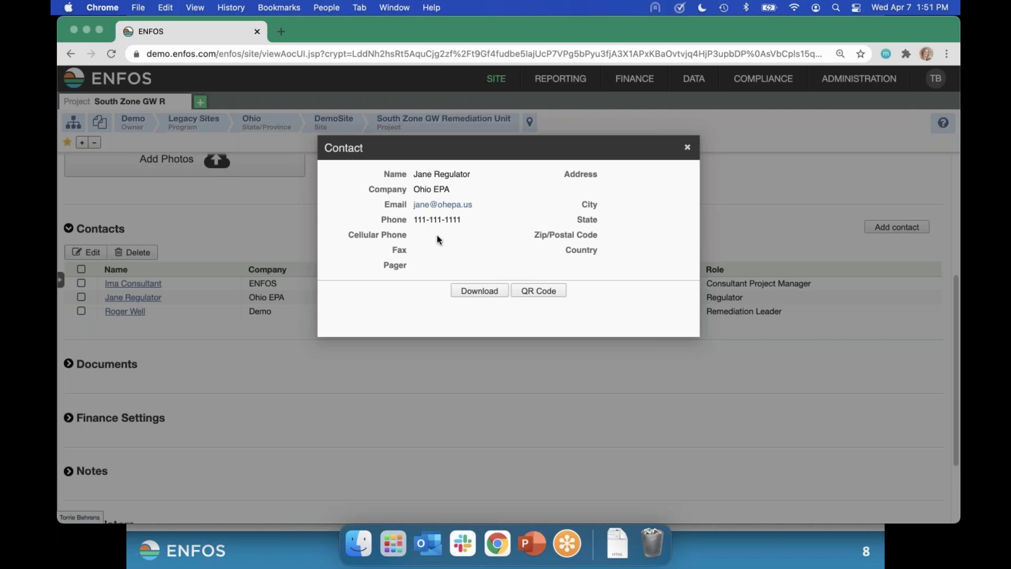
left_click(687, 146)
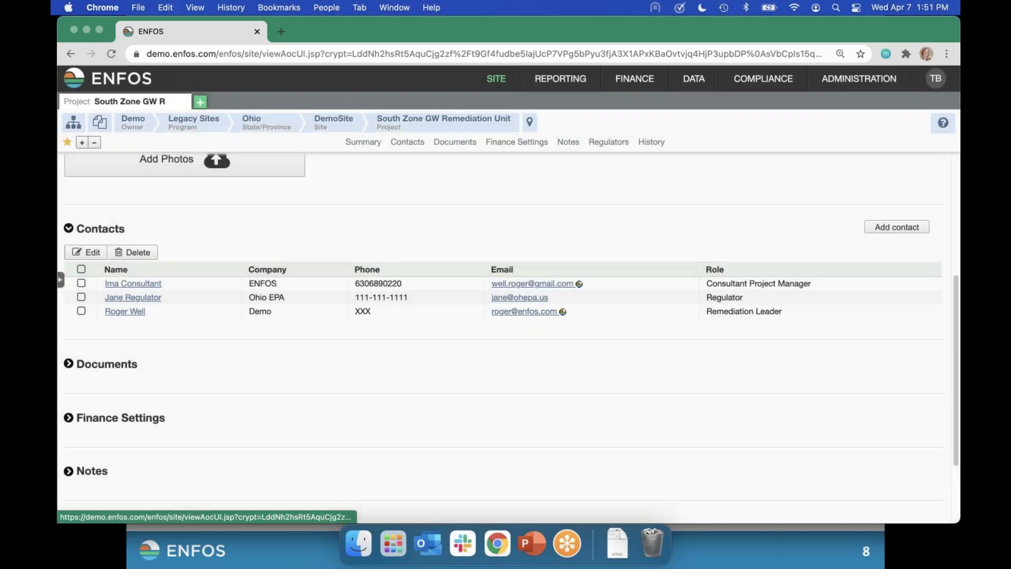
left_click(126, 311)
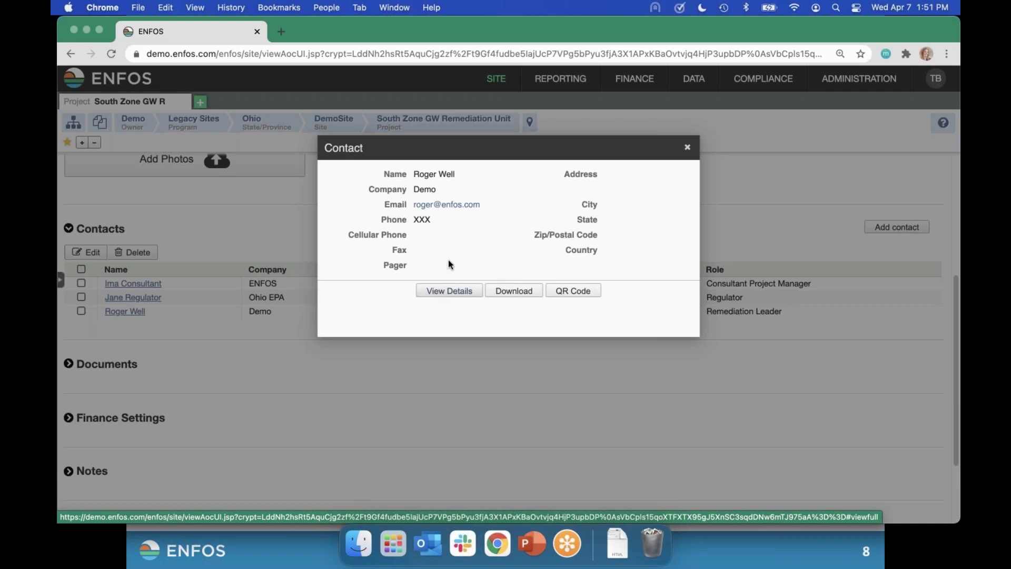
left_click(687, 147)
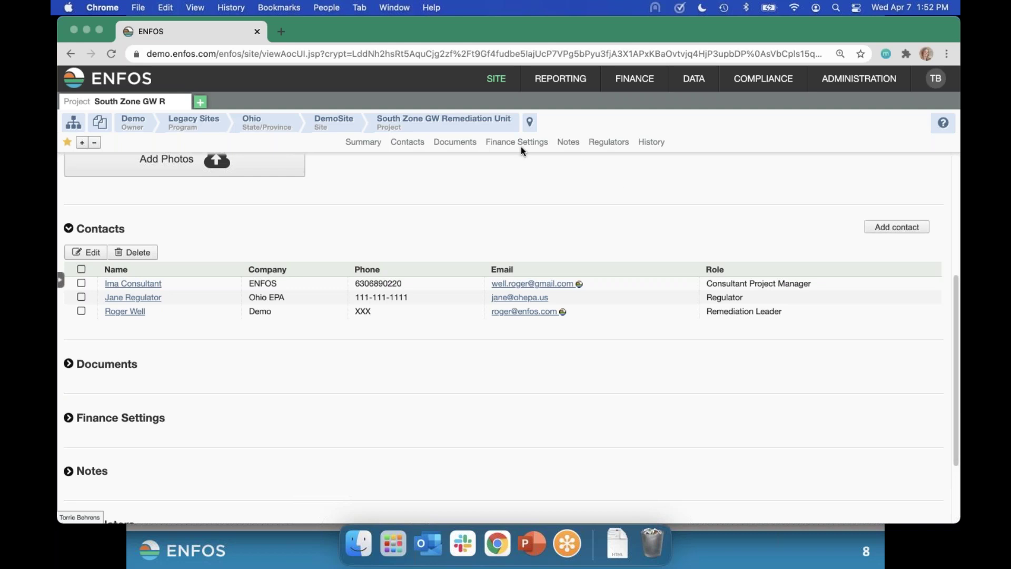
Go up through DemoSite to the Ohio State/Province page, expand all its sections and collapse the State/Province Summary
scroll(400, 238, "up", 5)
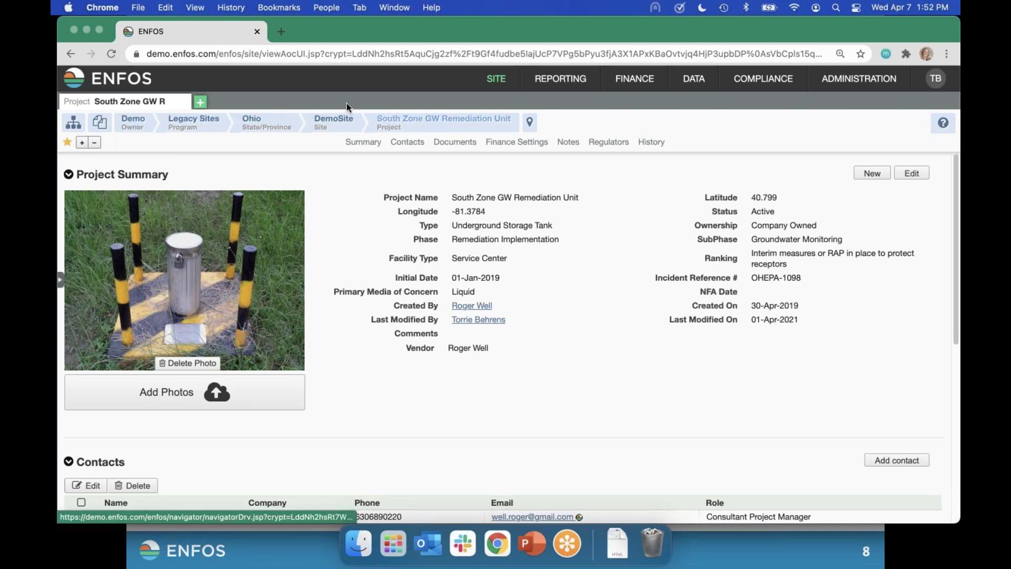
left_click(338, 119)
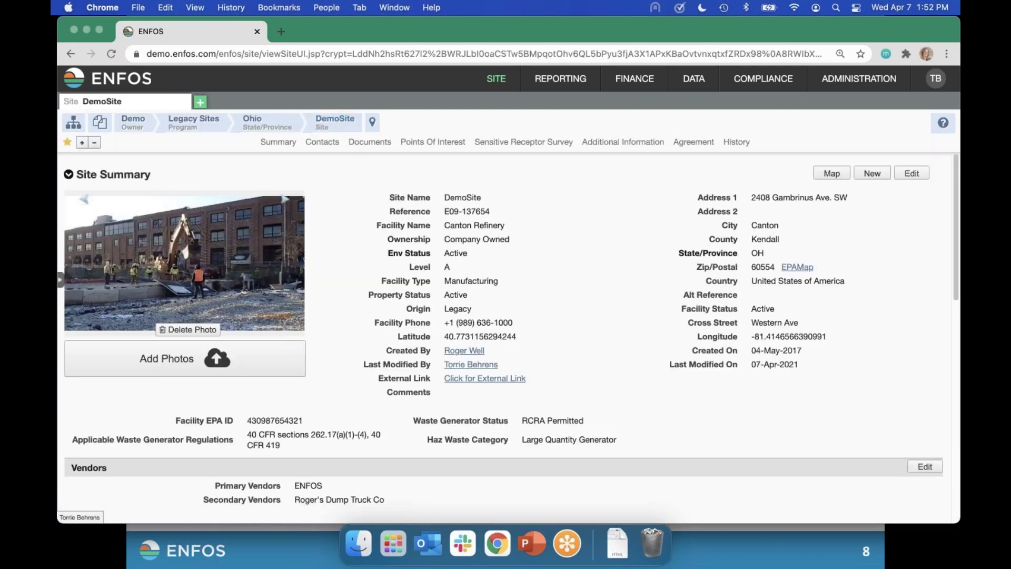
left_click(254, 125)
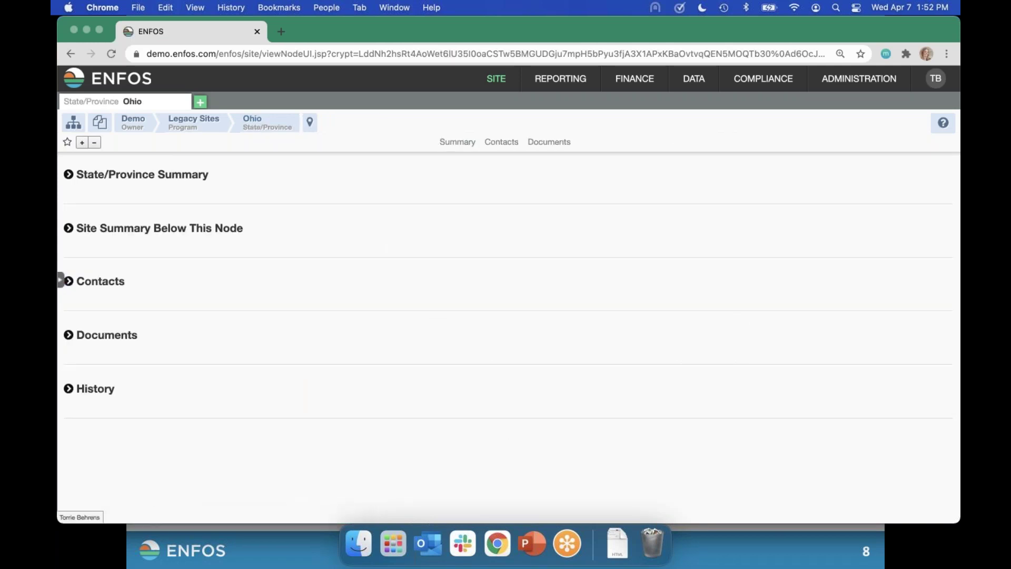
left_click(82, 142)
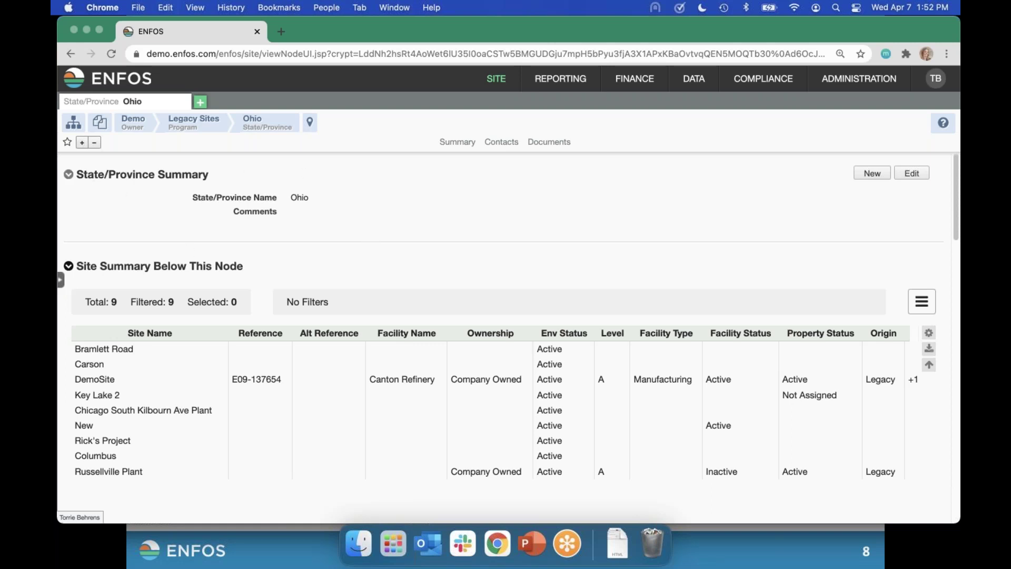
left_click(69, 174)
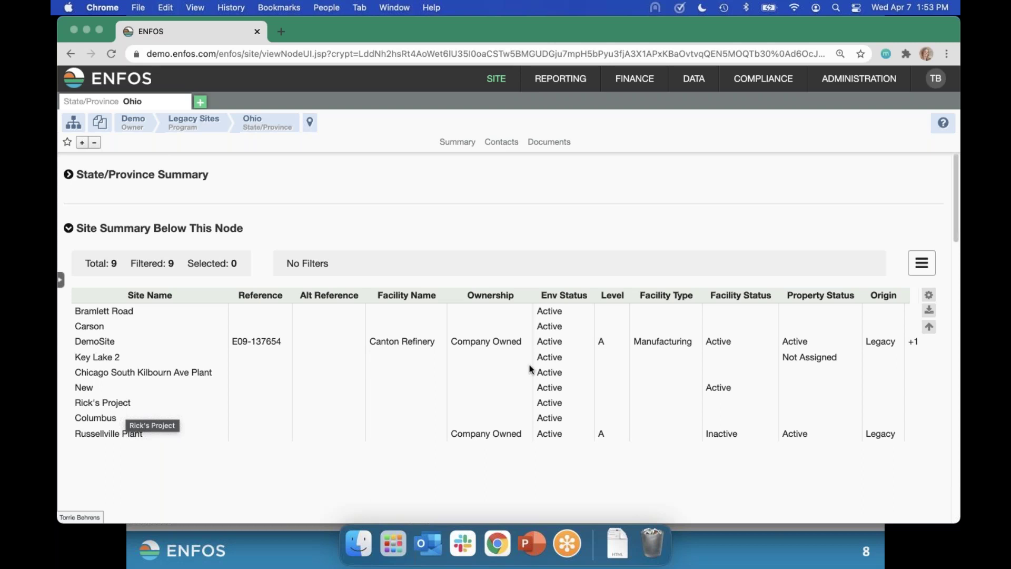
Inspect the Views and Filters options and the Grid Visualization Controls of the Site Summary Below This Node table
left_click(920, 267)
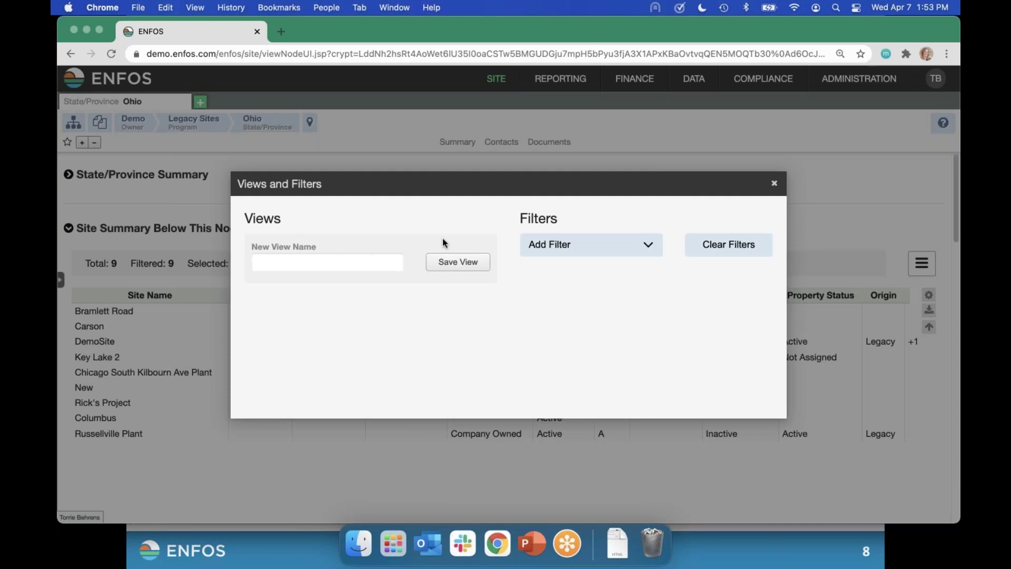
left_click(774, 183)
left_click(928, 299)
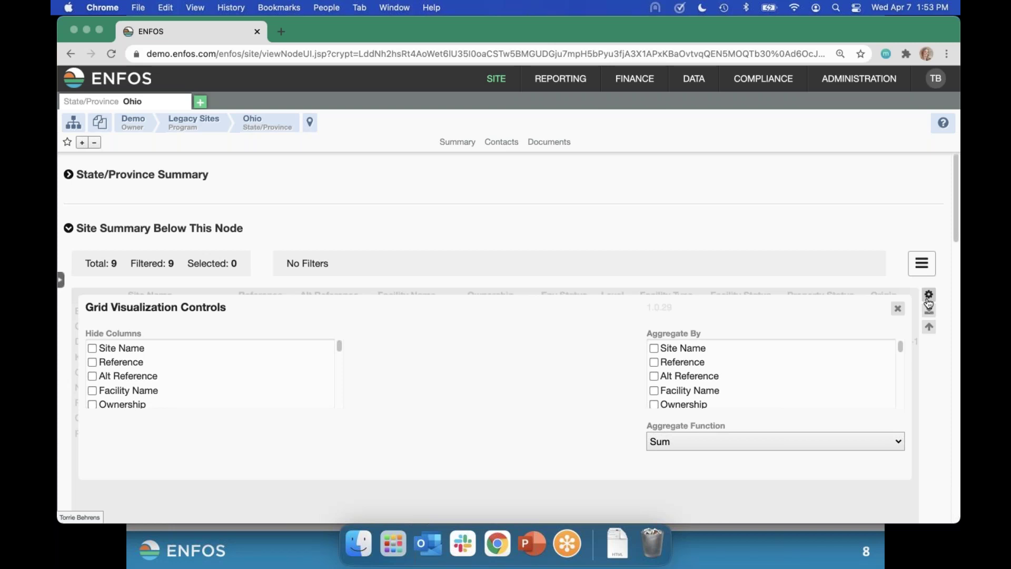
left_click(898, 307)
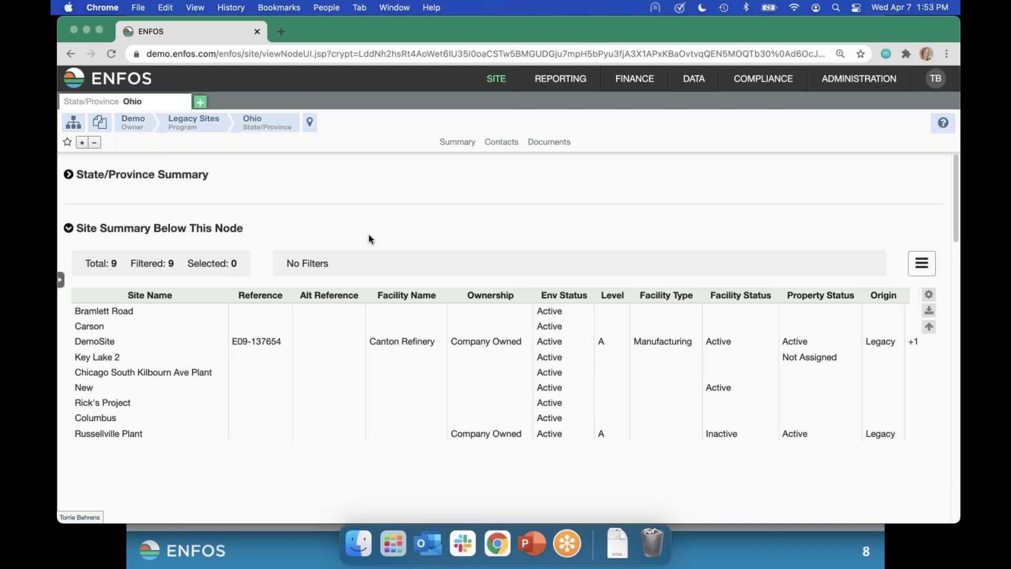
Examine the chart, map, Contacts, Documents and History areas of the Ohio page and return to its beginning
scroll(368, 240, "down", 1)
scroll(392, 305, "down", 10)
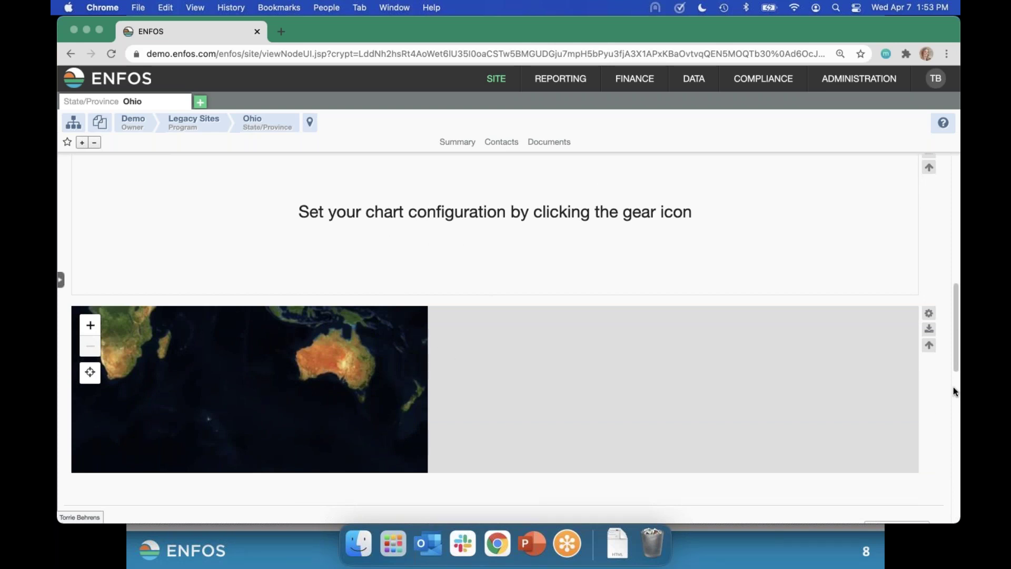
scroll(951, 362, "down", 10)
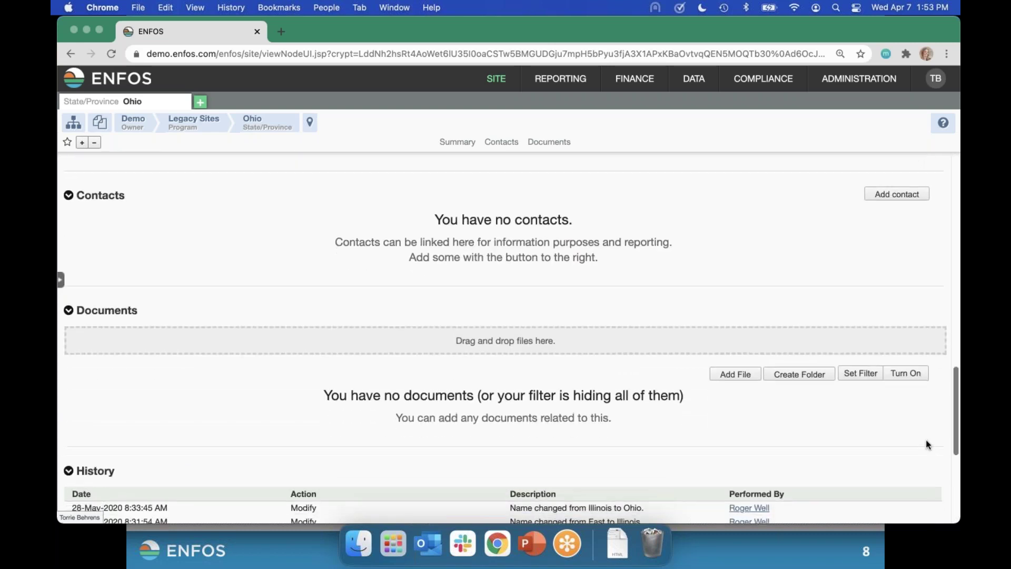
scroll(926, 443, "down", 1)
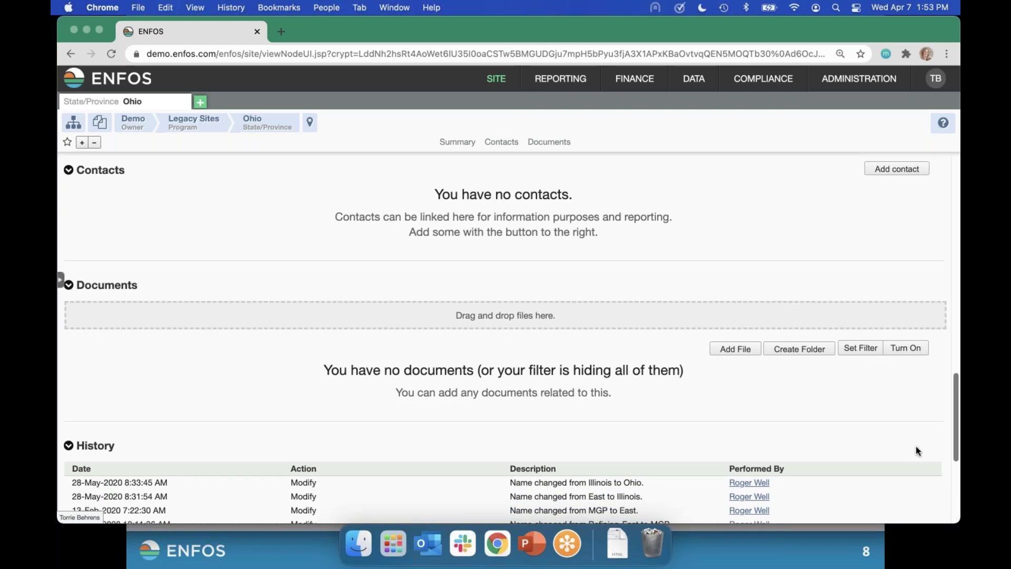
scroll(914, 453, "down", 2)
scroll(919, 442, "up", 6)
scroll(924, 424, "down", 1)
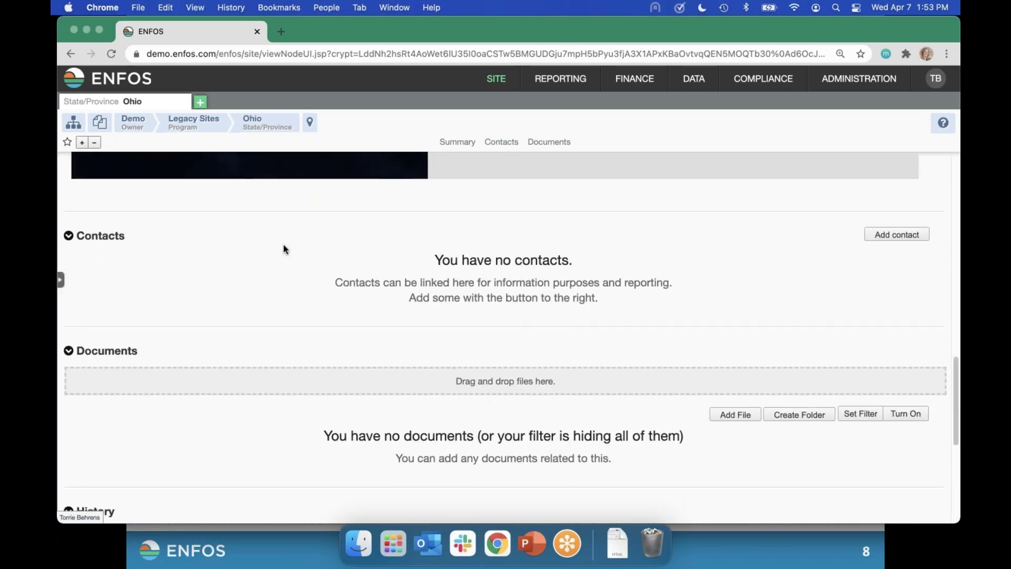
left_click_drag(955, 377, 953, 393)
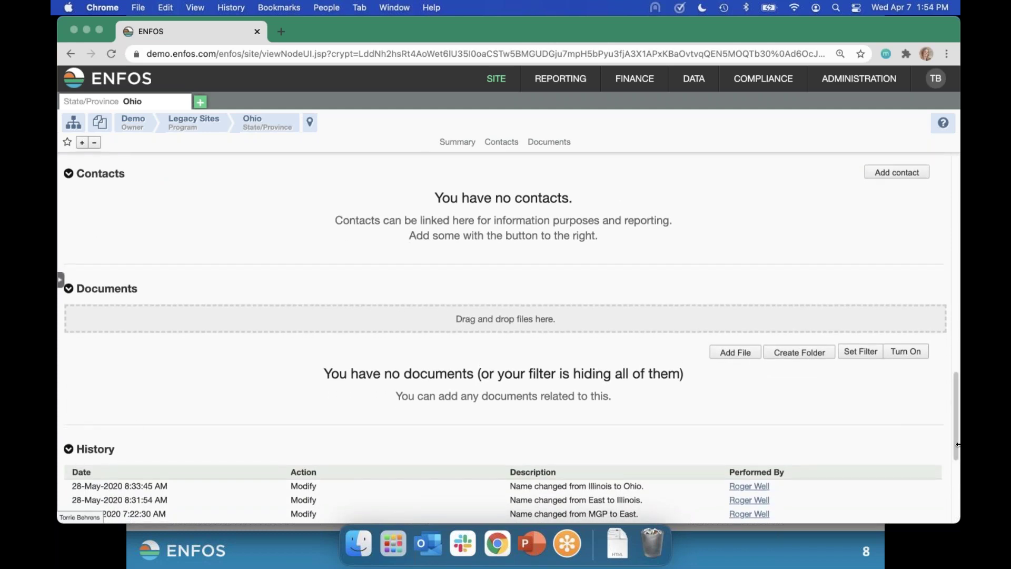
left_click_drag(956, 442, 936, 100)
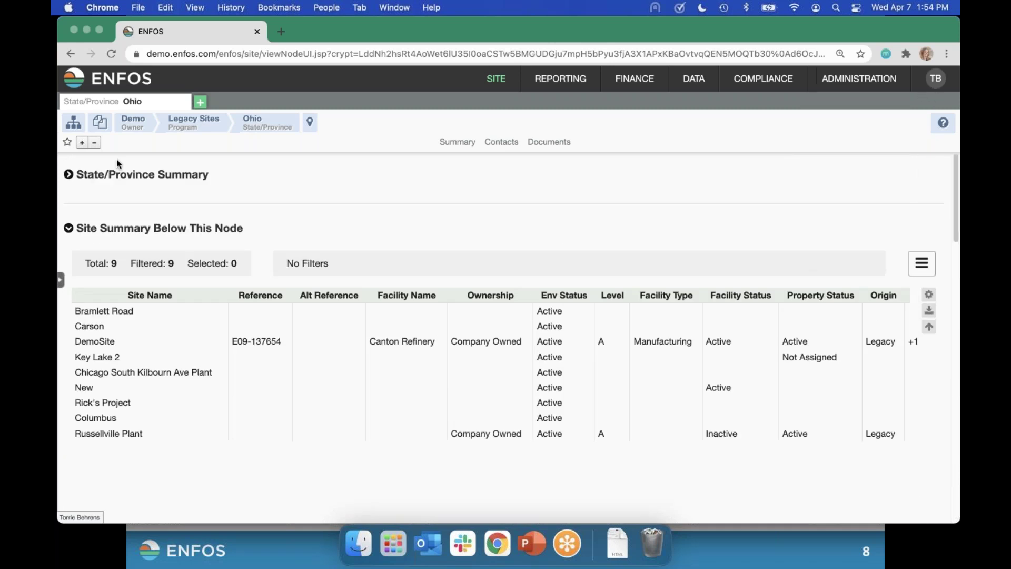
Use the Navigator to select DemoSite under Ohio and open its site page
left_click(73, 129)
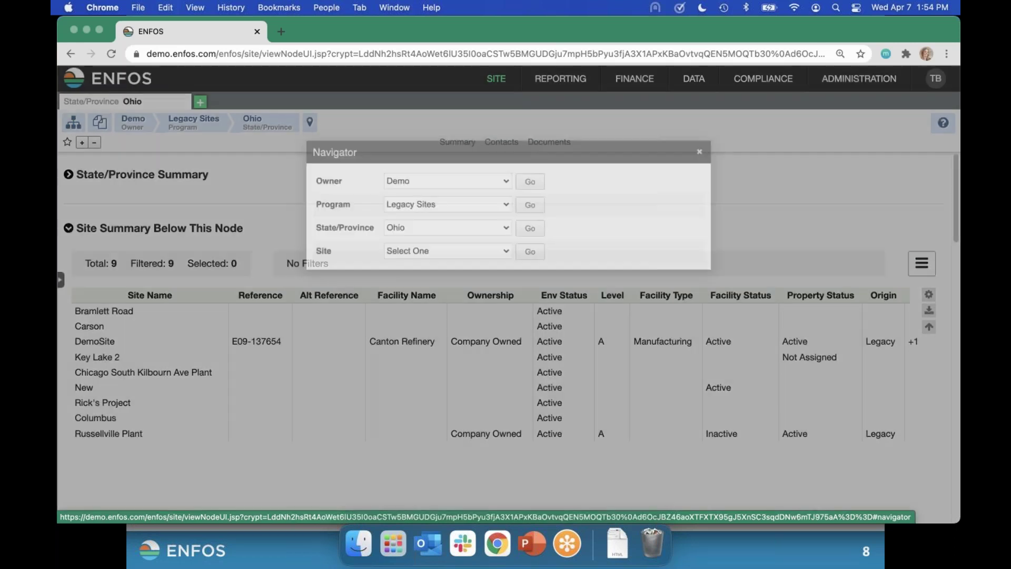
left_click(414, 255)
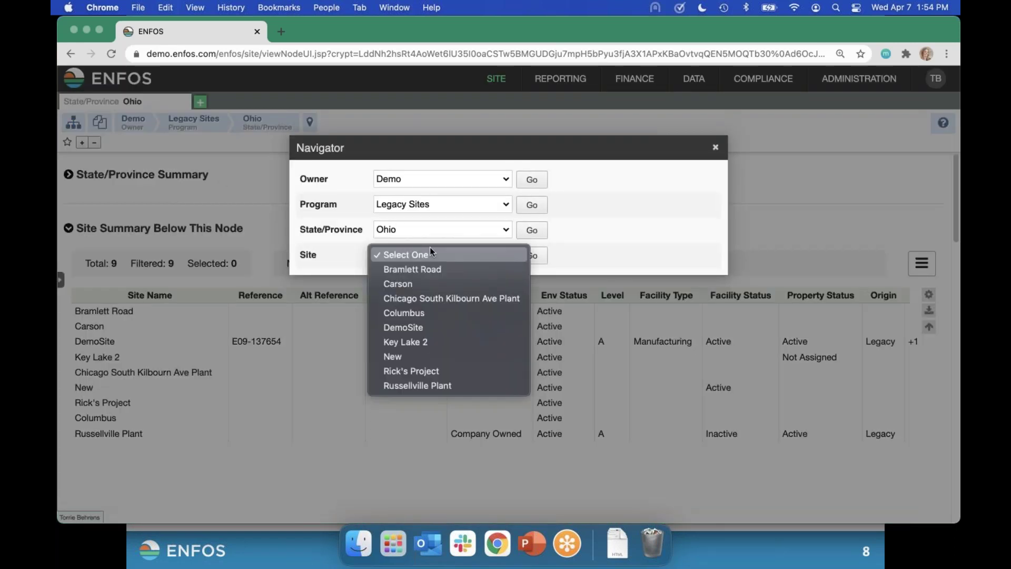
left_click(453, 327)
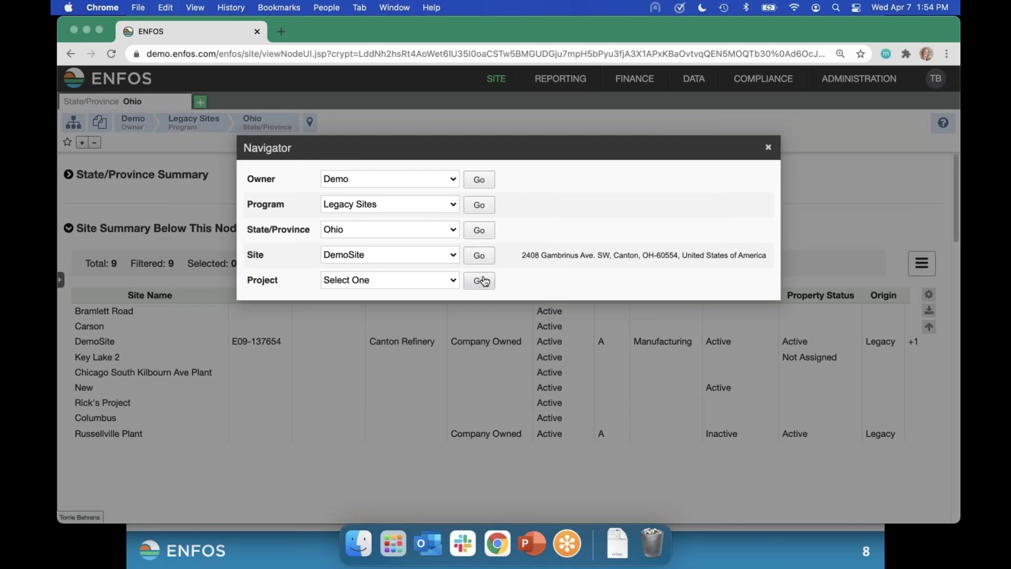
left_click(478, 256)
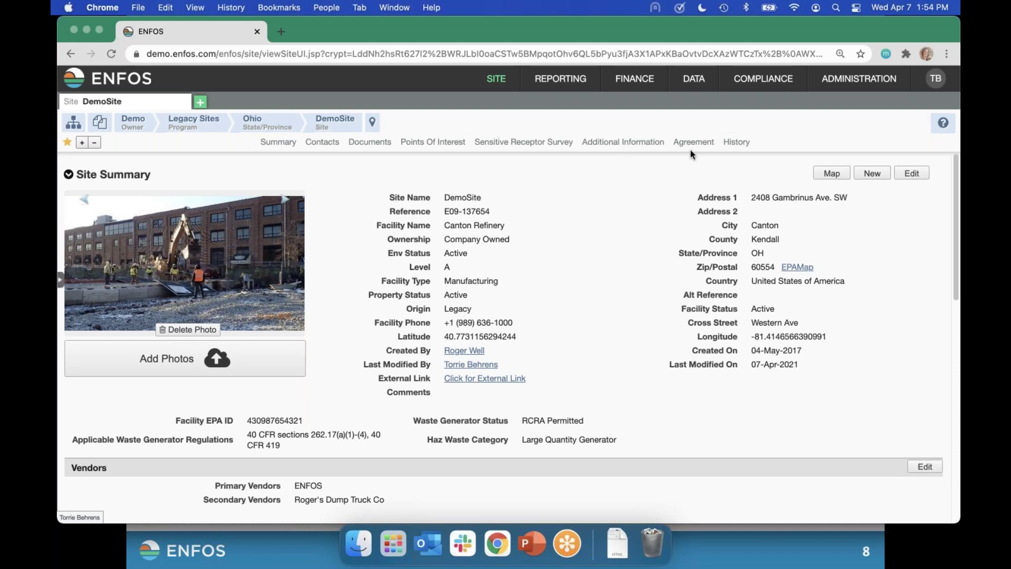
Open the DemoSite edit form, review its fields and the Additional Information section, and cancel without saving
left_click(911, 173)
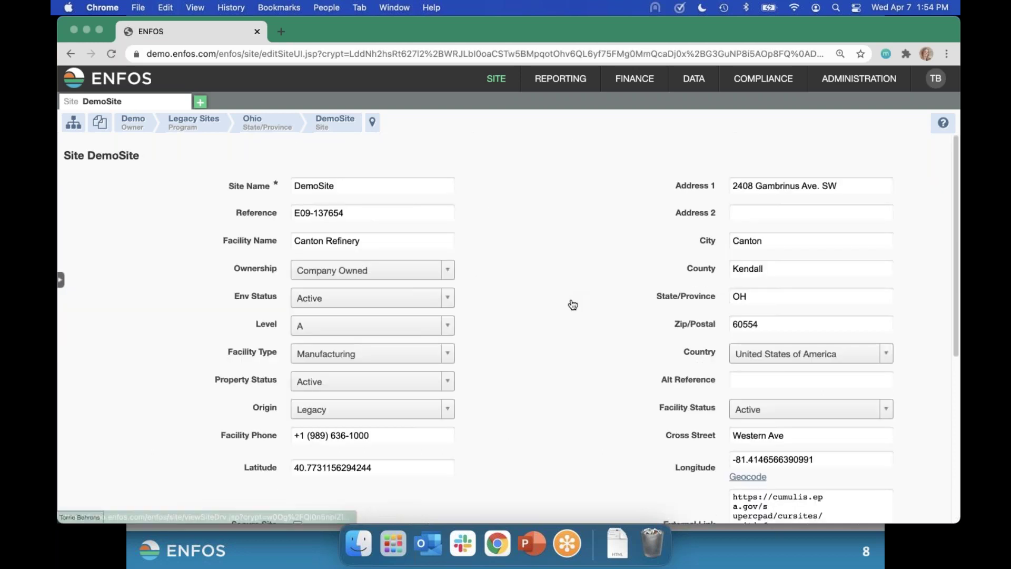
scroll(537, 361, "down", 5)
scroll(539, 359, "down", 3)
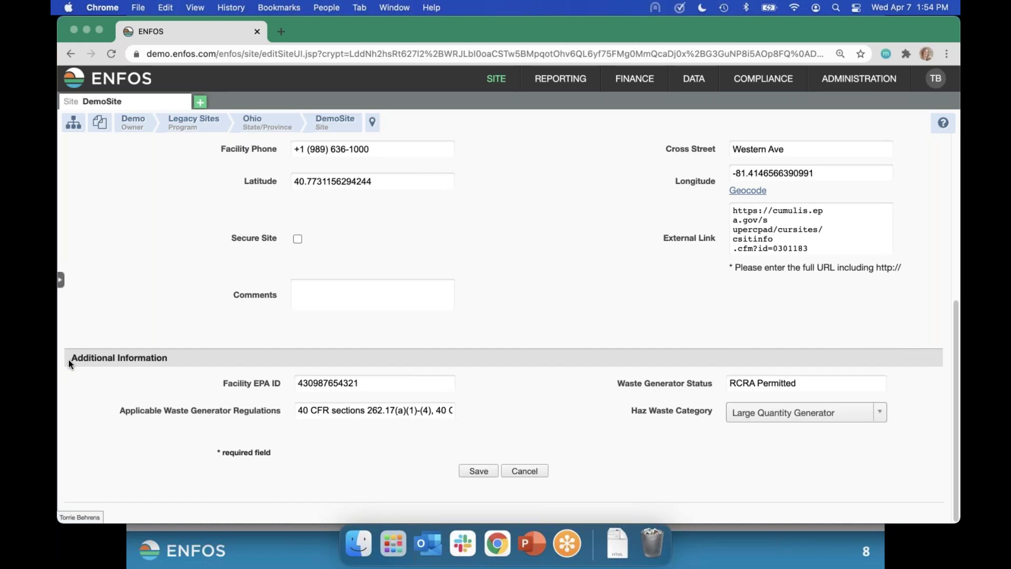
left_click_drag(68, 358, 173, 357)
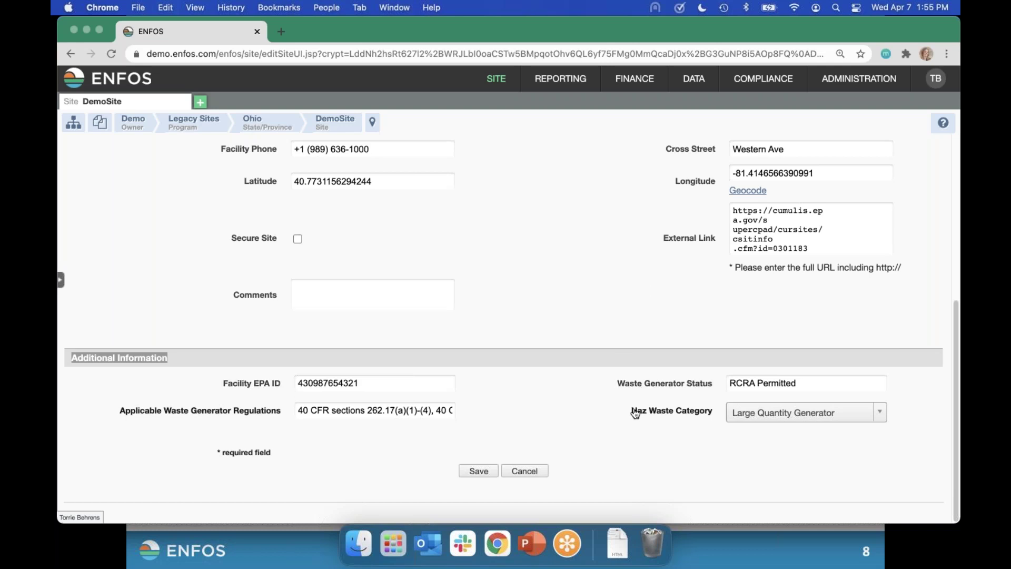
scroll(626, 349, "up", 5)
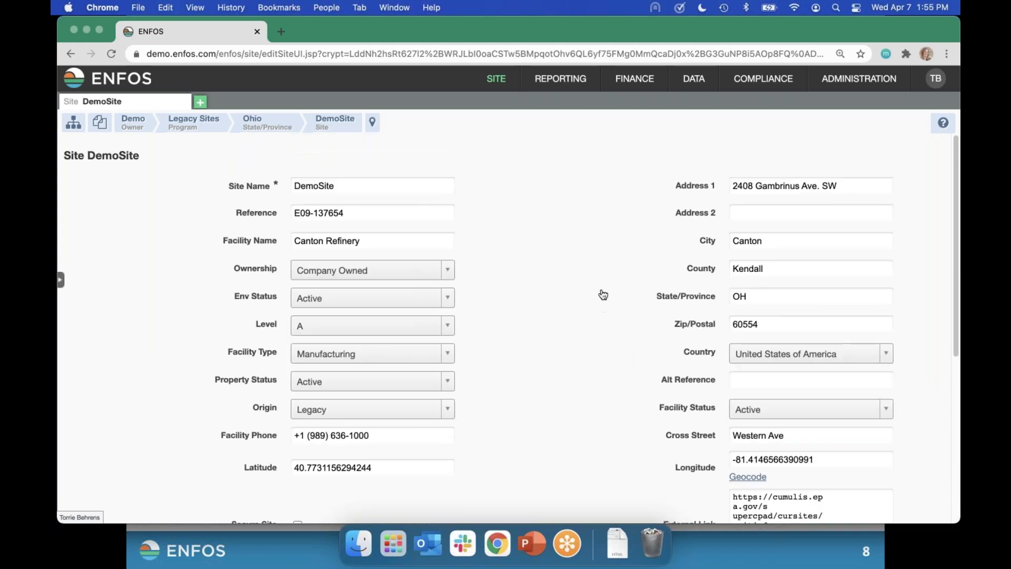
scroll(600, 295, "down", 5)
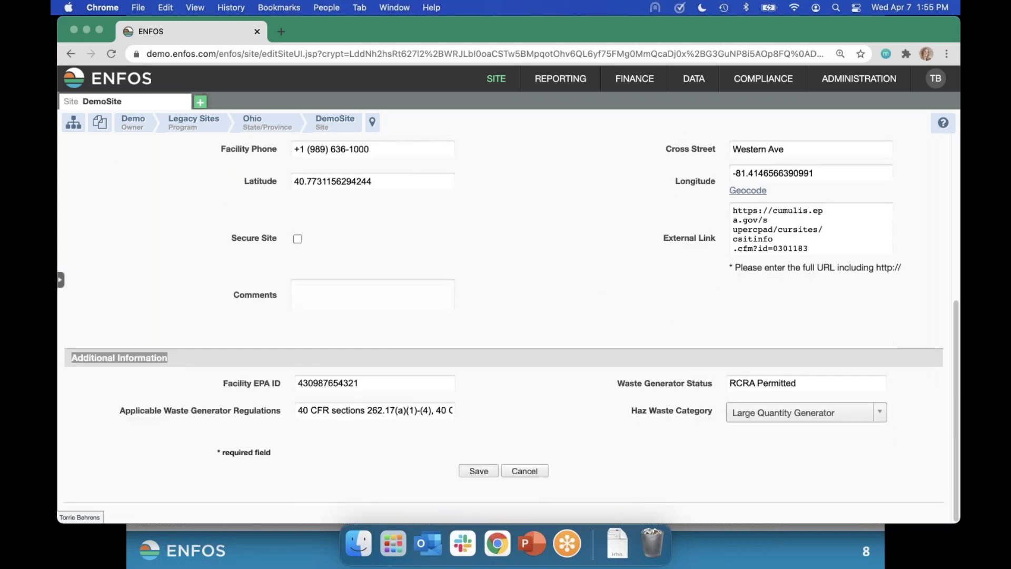
left_click(542, 477)
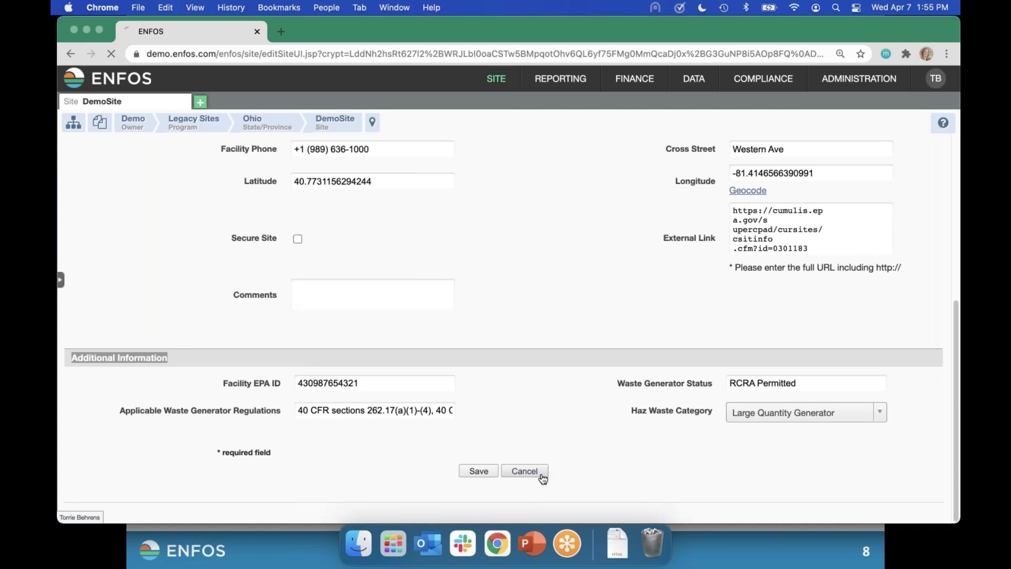